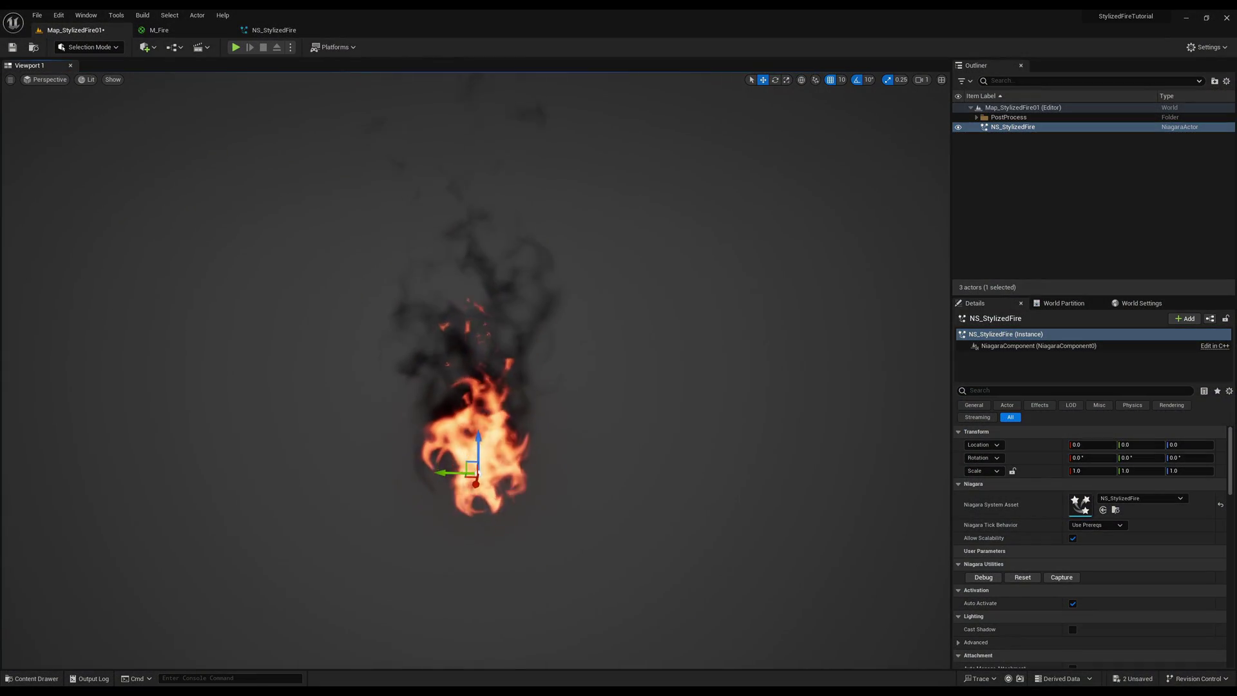
Step: Create a new material named M_Fire in the Materials/Originals folder
{"action": "left_click", "coordinate": [1034, 227]}
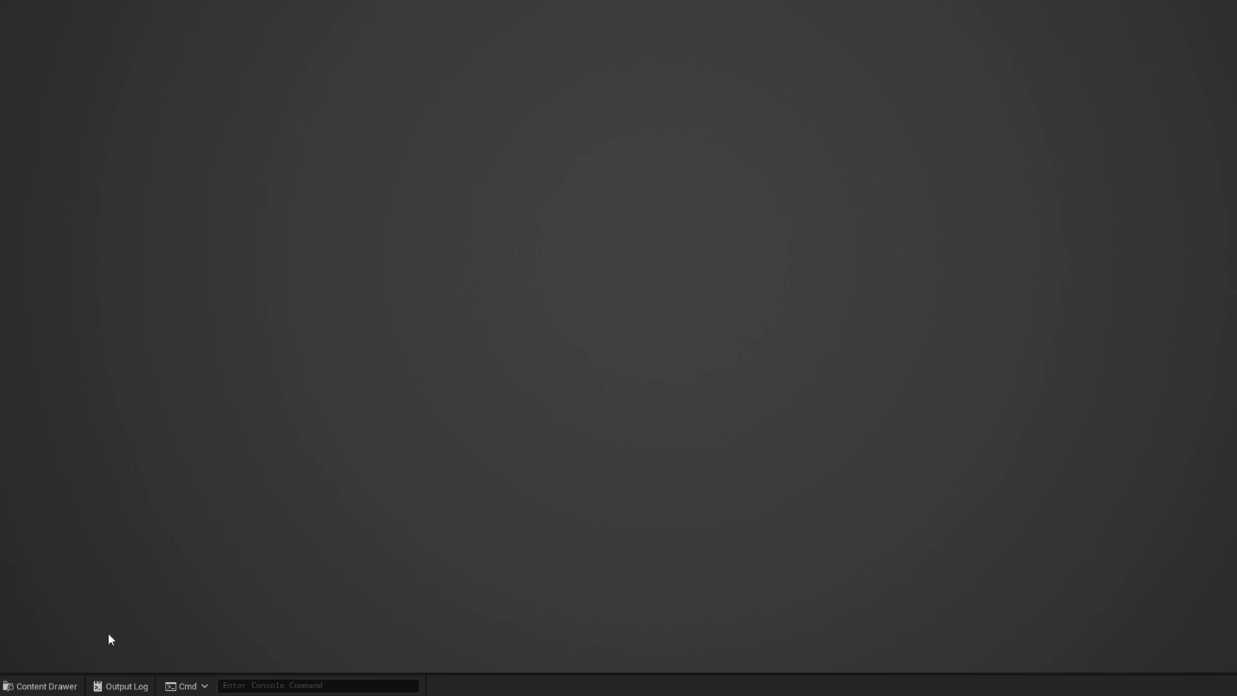
{"action": "left_click", "coordinate": [32, 678]}
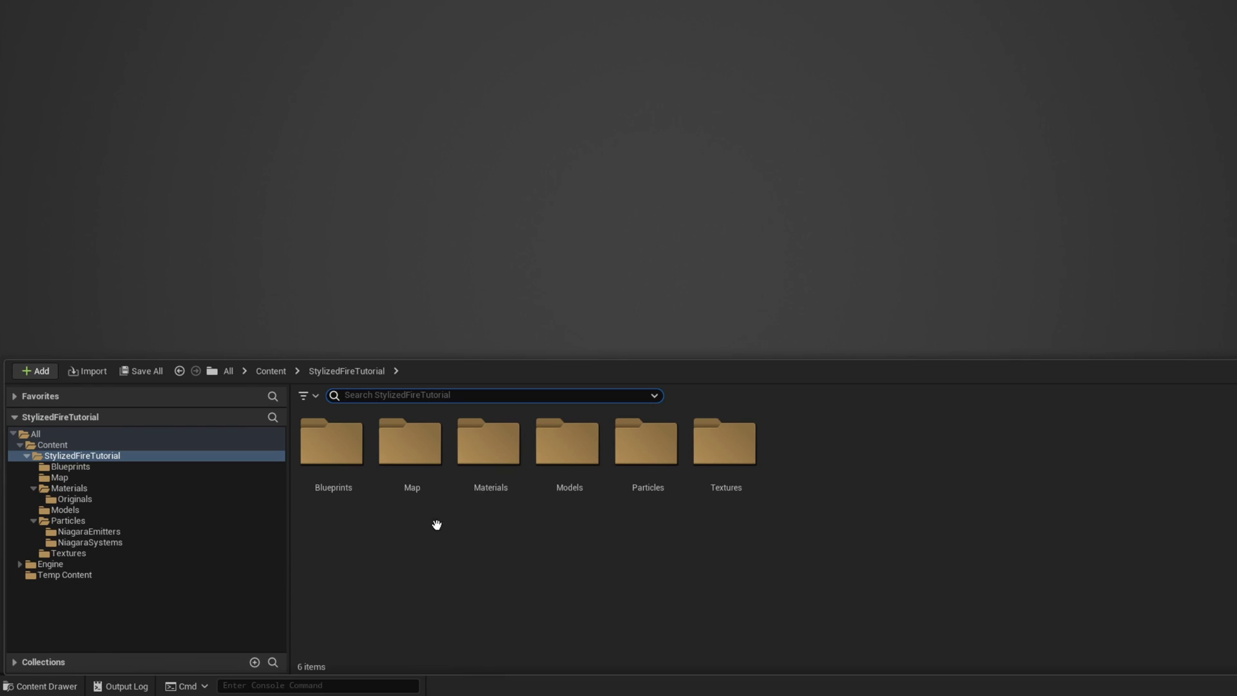
{"action": "double_click", "coordinate": [494, 456]}
{"action": "double_click", "coordinate": [358, 447]}
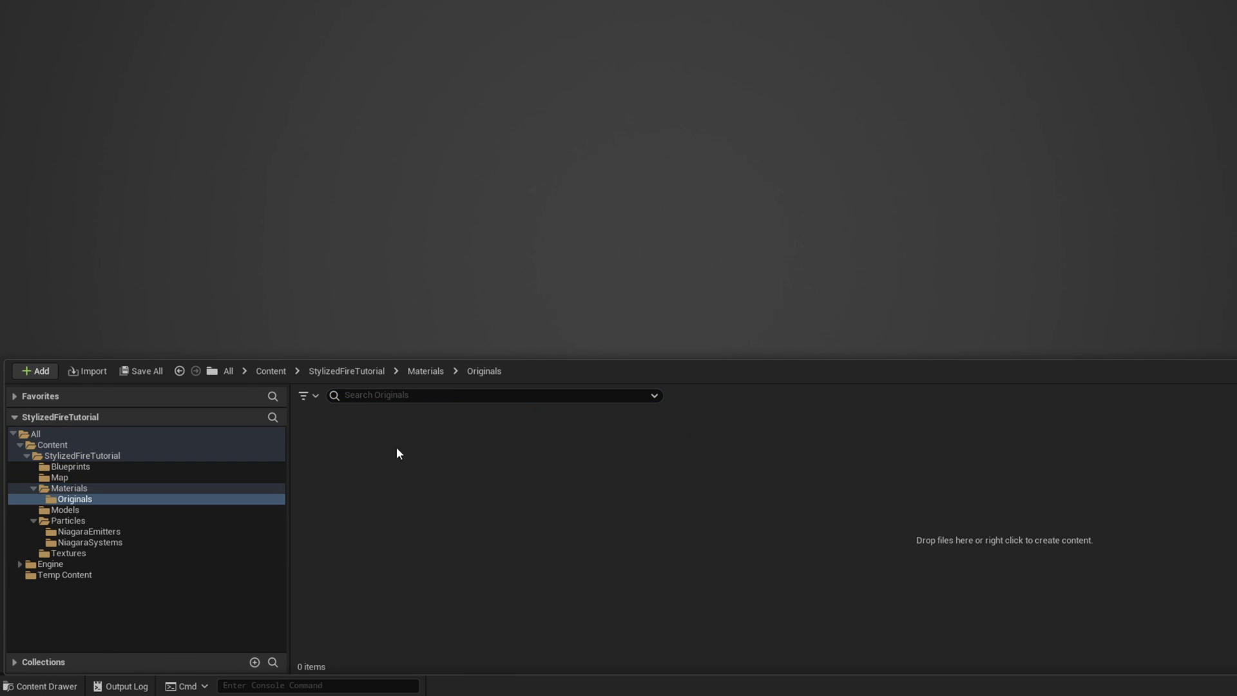
{"action": "right_click", "coordinate": [481, 508]}
{"action": "mouse_move", "coordinate": [720, 389]}
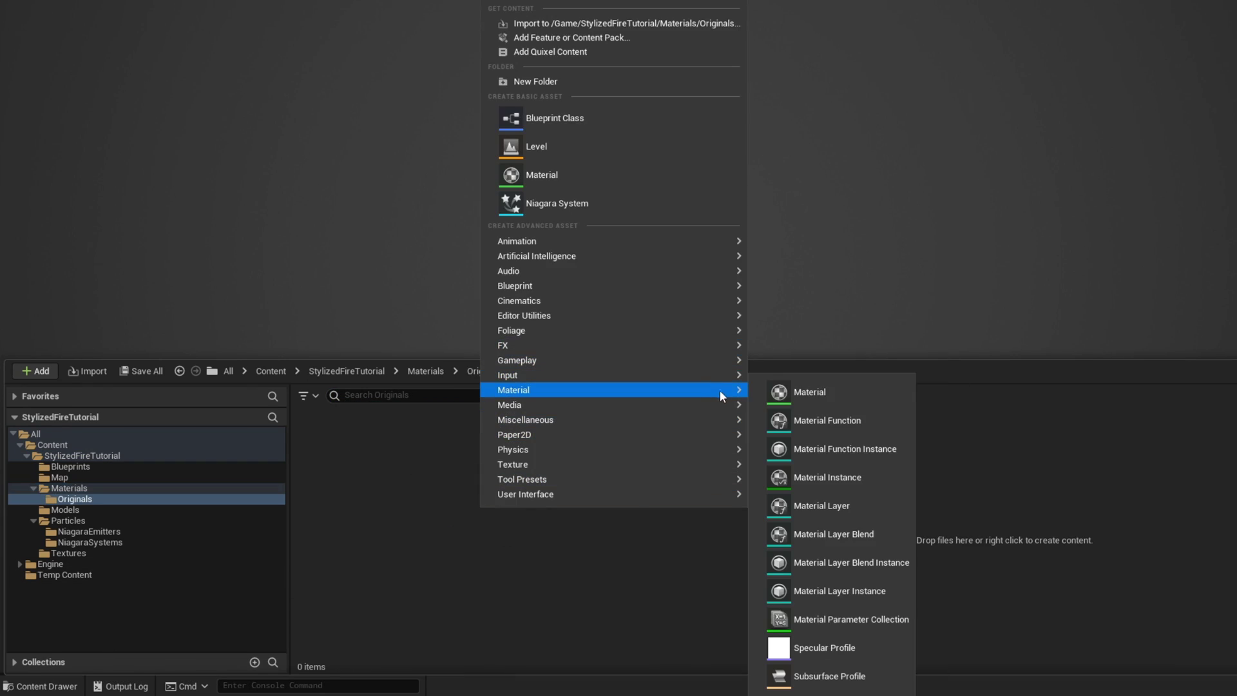
{"action": "left_click", "coordinate": [845, 390]}
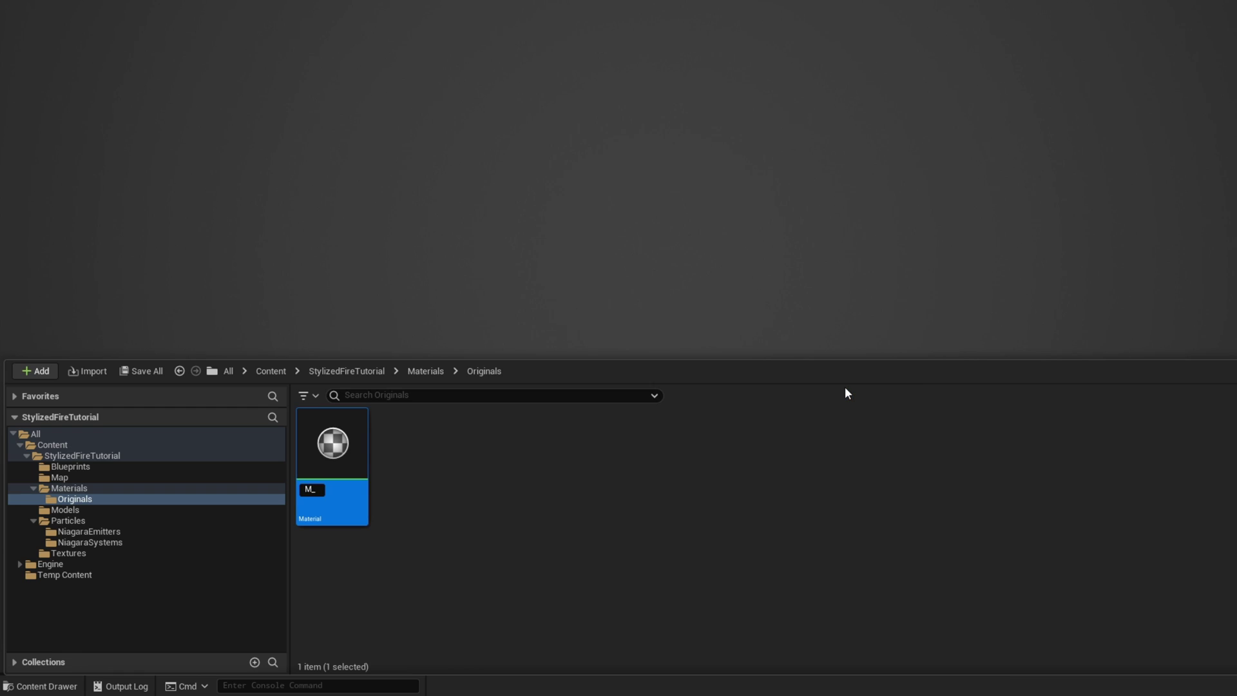
{"action": "key", "text": "Return"}
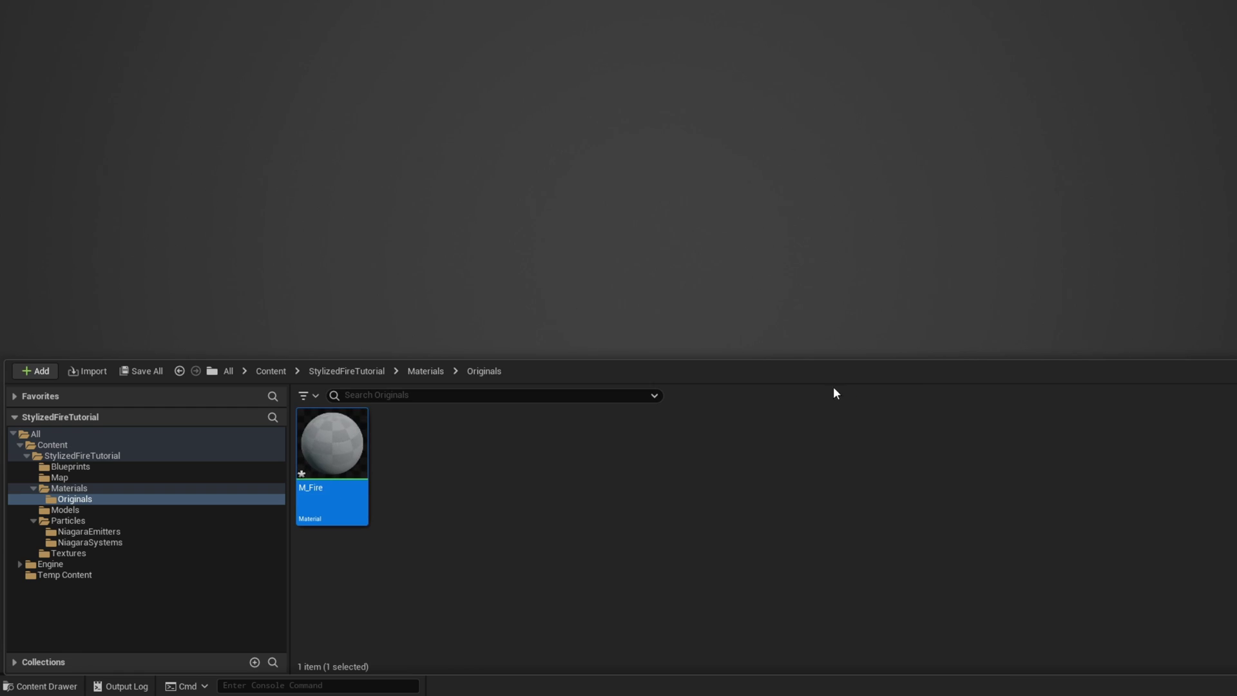
Step: Open the M_Fire material and set its blend mode to Additive
{"action": "double_click", "coordinate": [314, 470]}
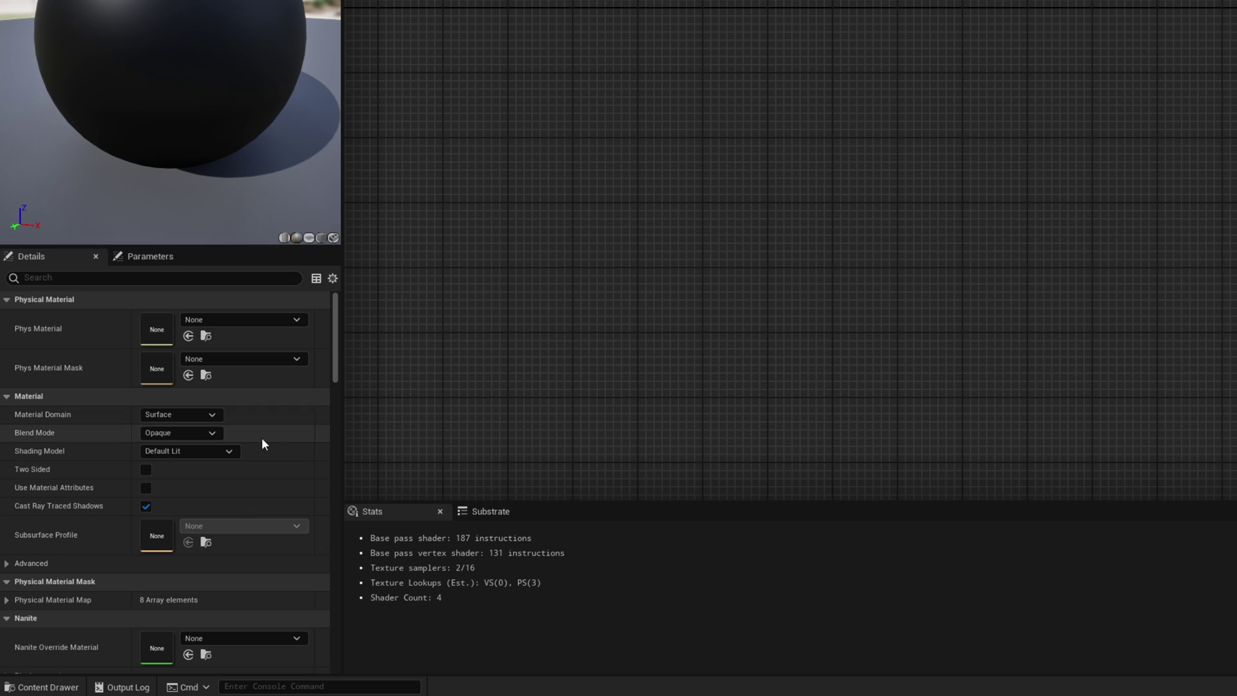
{"action": "left_click", "coordinate": [179, 435]}
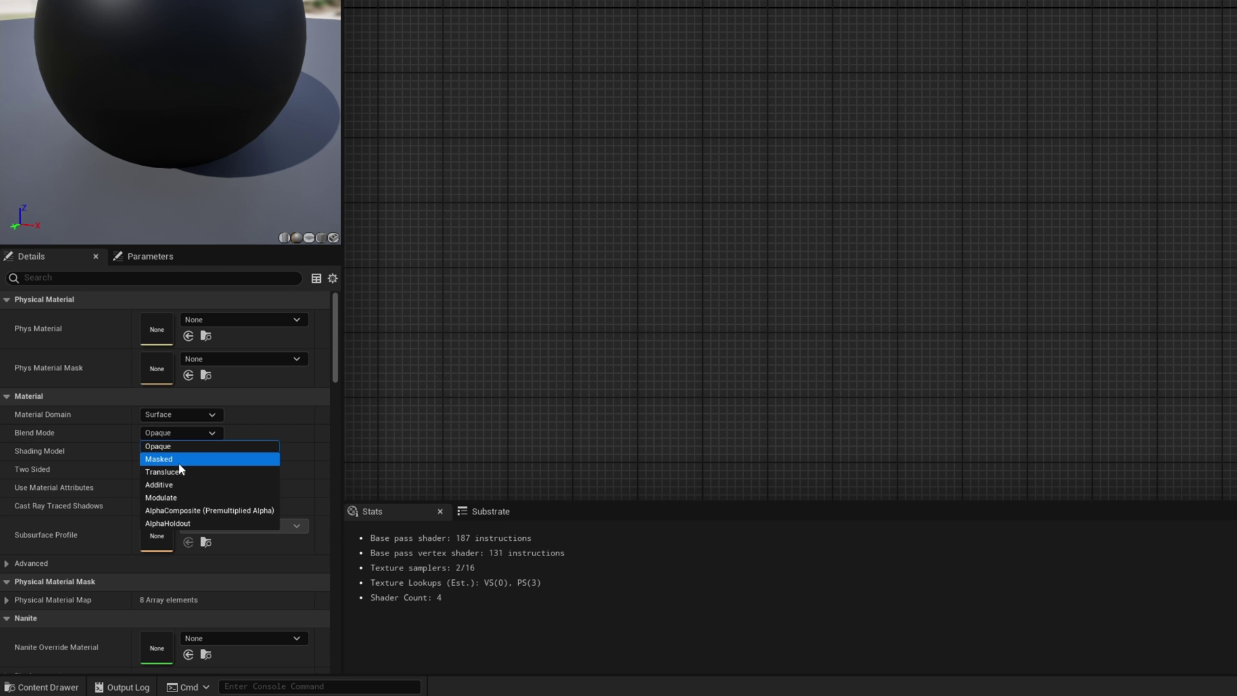
{"action": "left_click", "coordinate": [176, 485]}
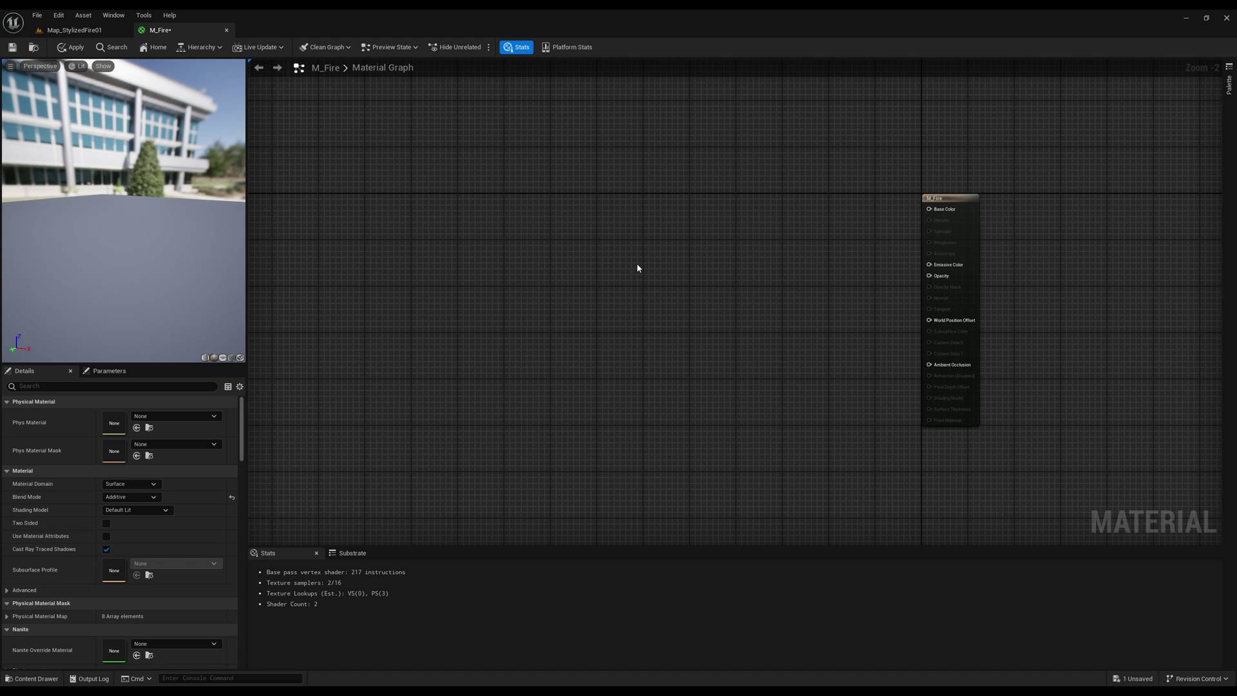
Step: Add a Particle Color node to the material graph and place it well away from the M_Fire output node
{"action": "scroll", "coordinate": [658, 275], "scroll_direction": "up", "scroll_amount": 2}
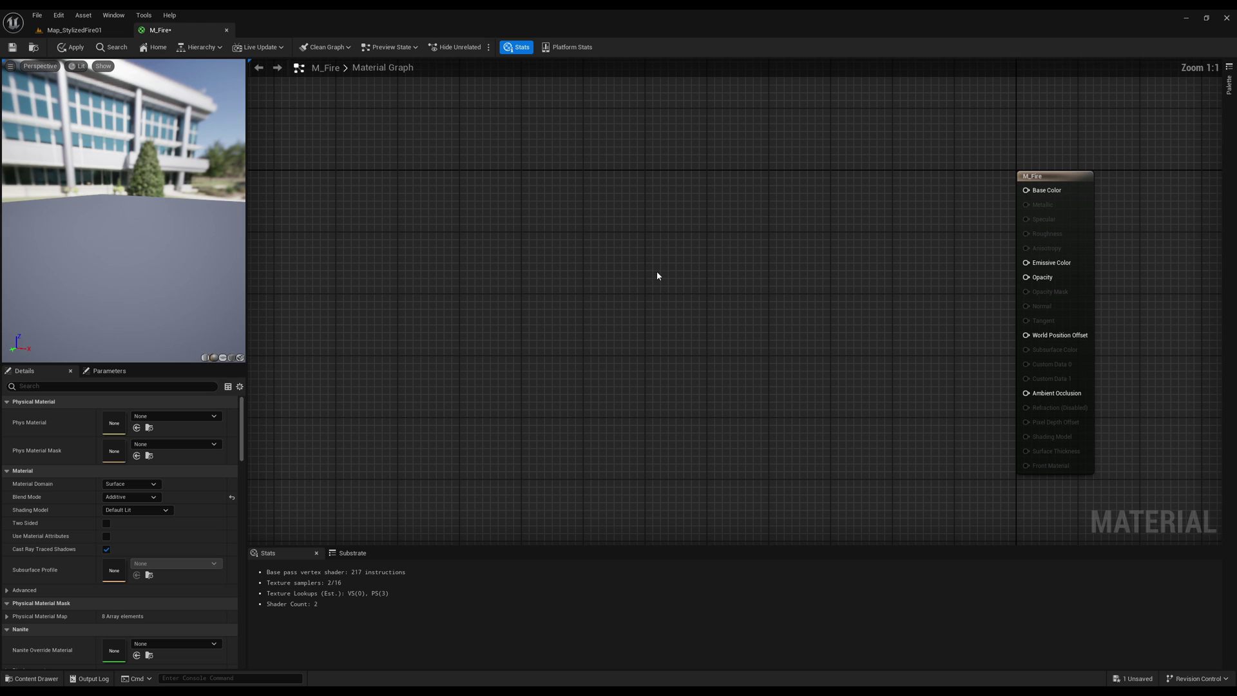
{"action": "right_click", "coordinate": [660, 278]}
{"action": "type", "text": "particle"}
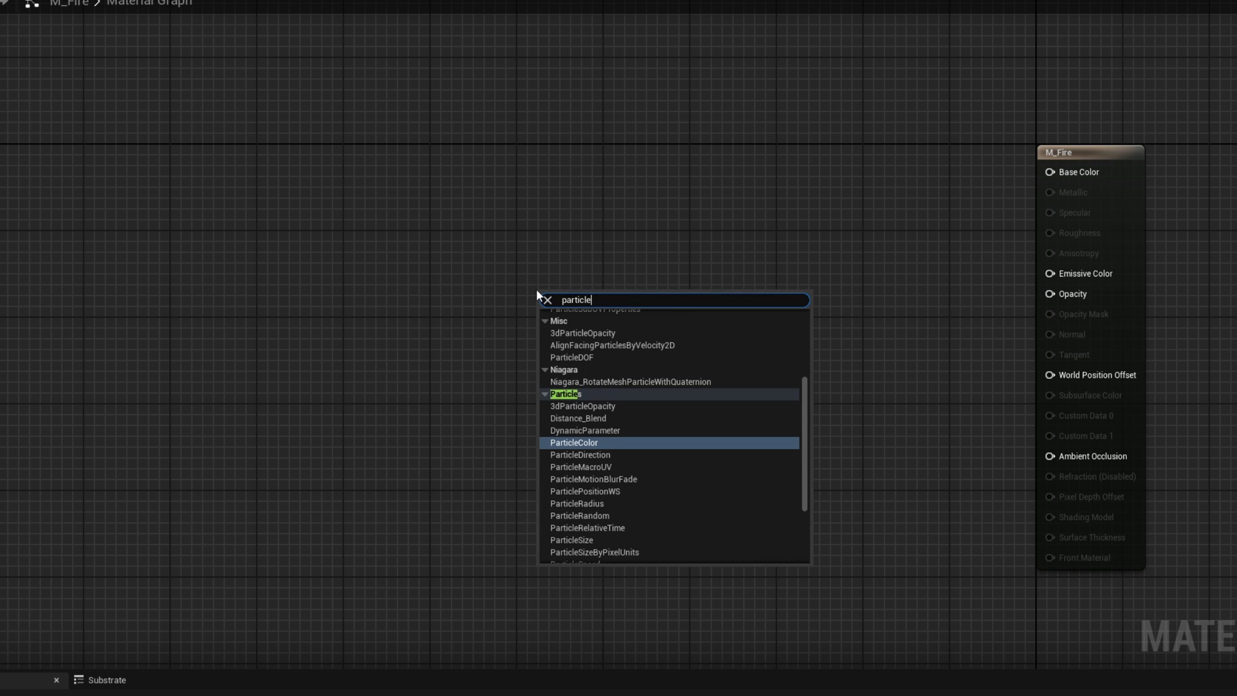
{"action": "type", "text": "color"}
{"action": "key", "text": "Return"}
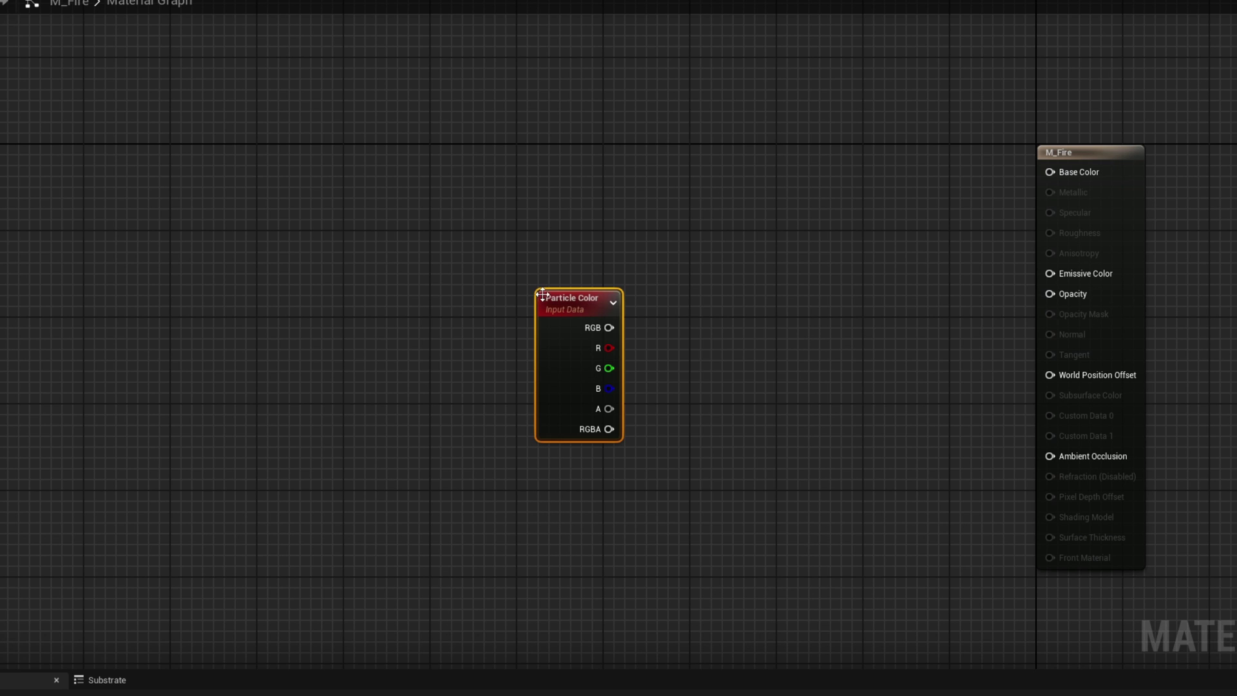
{"action": "left_click_drag", "start_coordinate": [566, 303], "coordinate": [363, 201]}
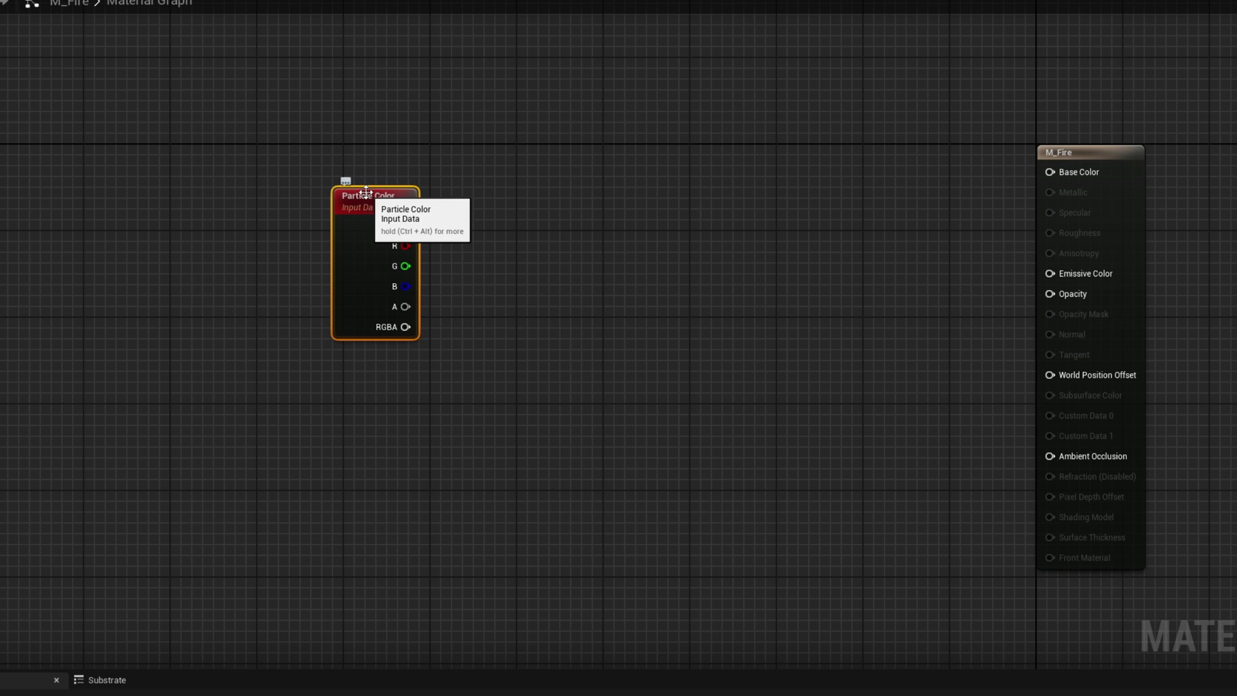
Step: Add a TextureSampleParameter2D node named Flame and place it below the Particle Color node
{"action": "right_click", "coordinate": [423, 363]}
{"action": "type", "text": "p"}
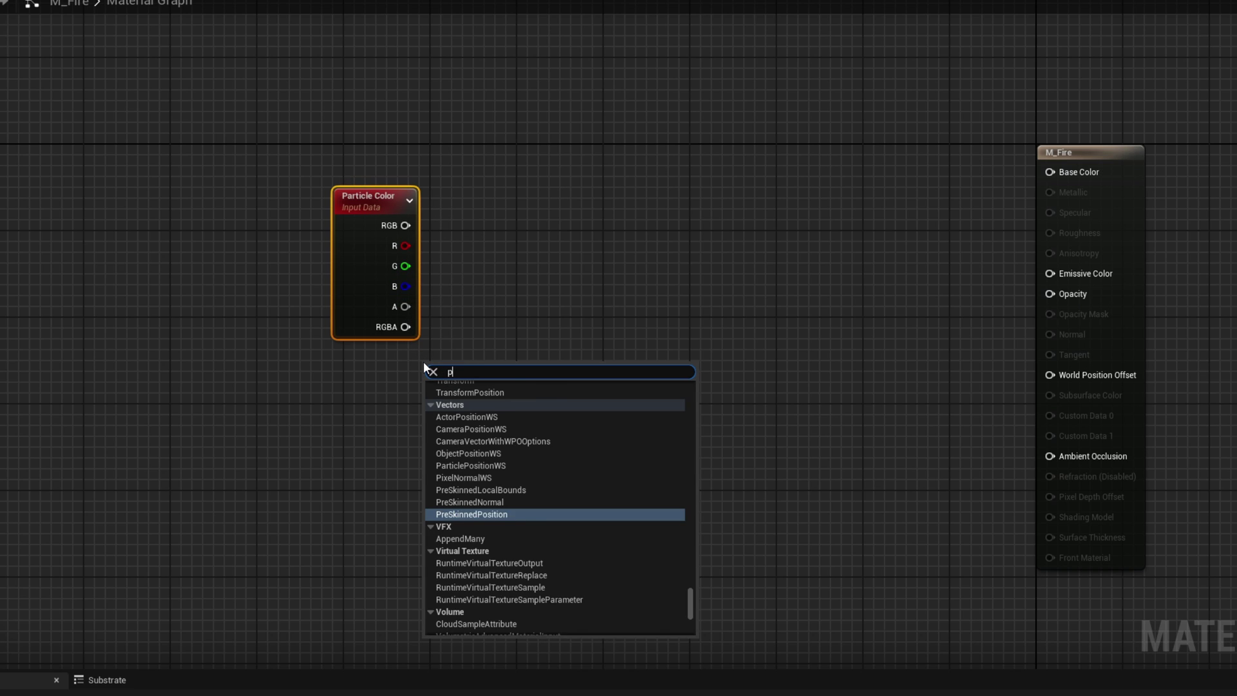
{"action": "type", "text": "arameter2"}
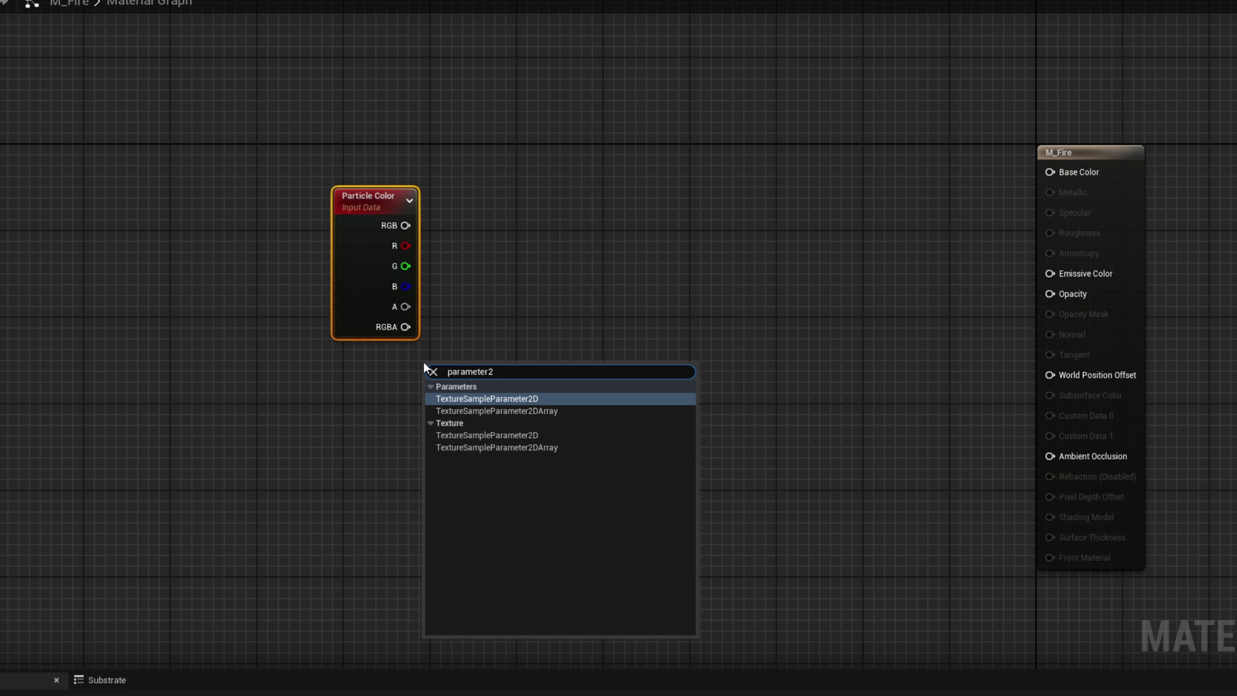
{"action": "key", "text": "Return"}
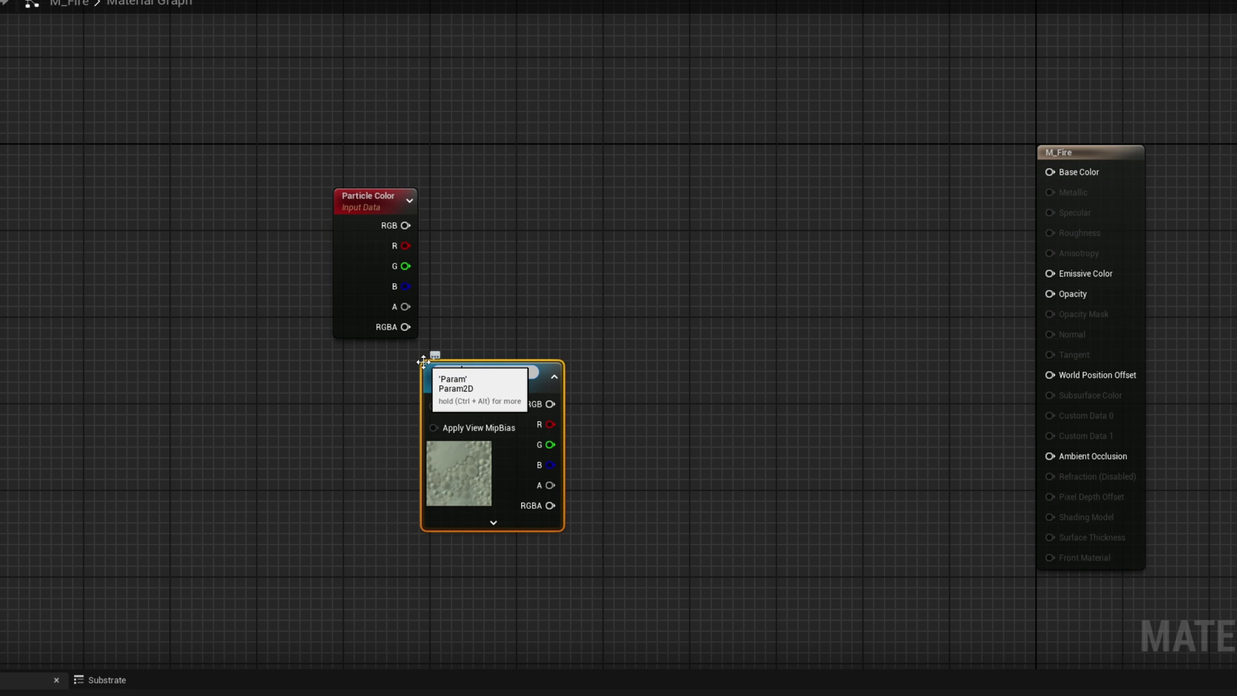
{"action": "type", "text": "Flame"}
{"action": "key", "text": "Return"}
{"action": "left_click_drag", "start_coordinate": [510, 374], "coordinate": [355, 406]}
Step: Multiply the Particle Color and Flame RGB outputs into Emissive Color, and connect Flame's RGBA output to Opacity
{"action": "right_click", "coordinate": [612, 307]}
{"action": "type", "text": "mult"}
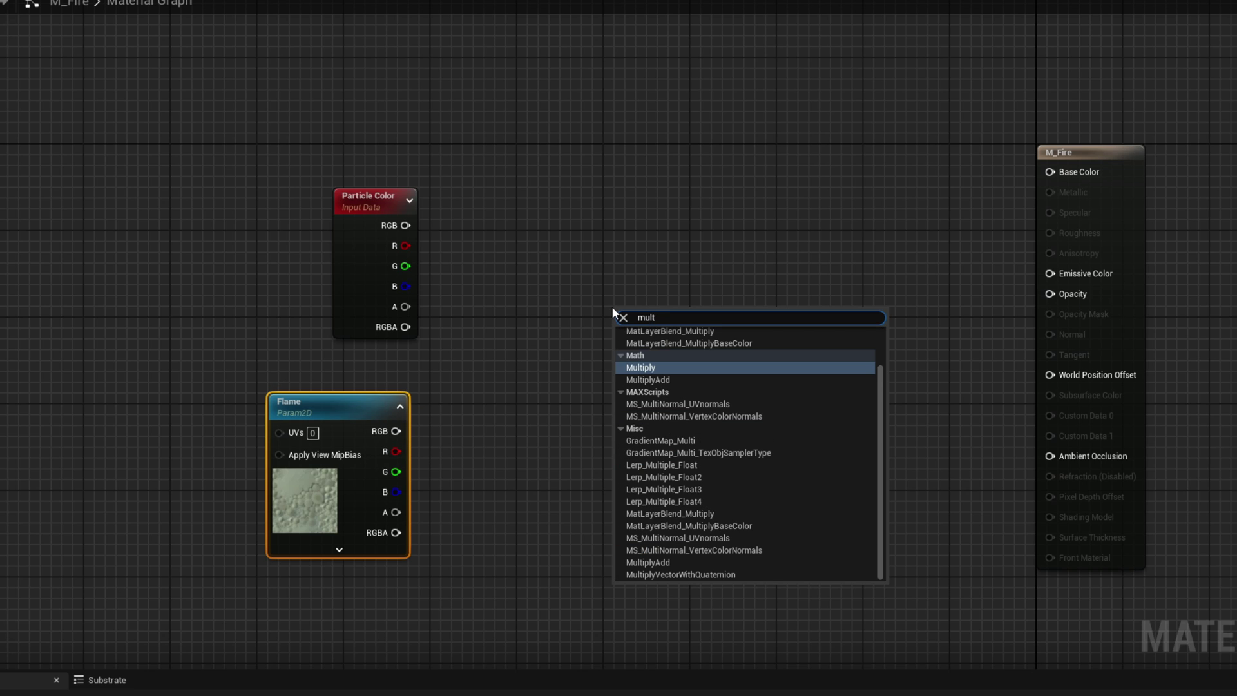
{"action": "key", "text": "Return"}
{"action": "left_click_drag", "start_coordinate": [405, 226], "coordinate": [623, 336]}
{"action": "left_click_drag", "start_coordinate": [397, 431], "coordinate": [1052, 274]}
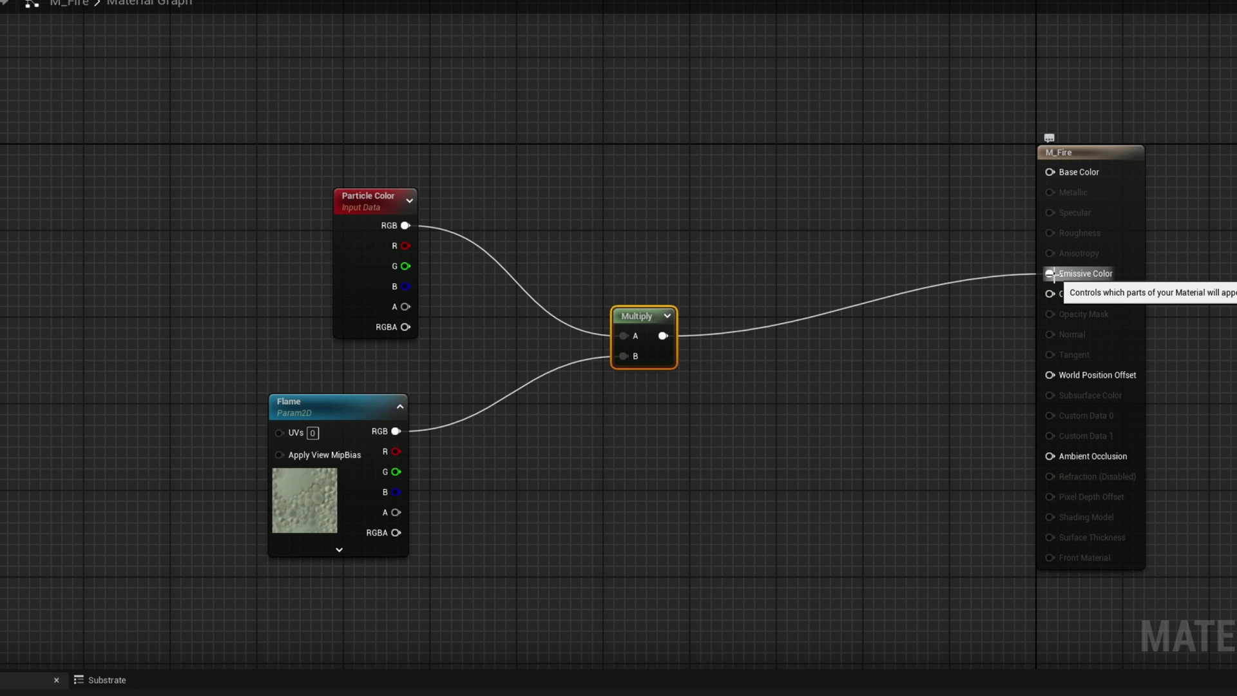
{"action": "left_click_drag", "start_coordinate": [396, 532], "coordinate": [1063, 299]}
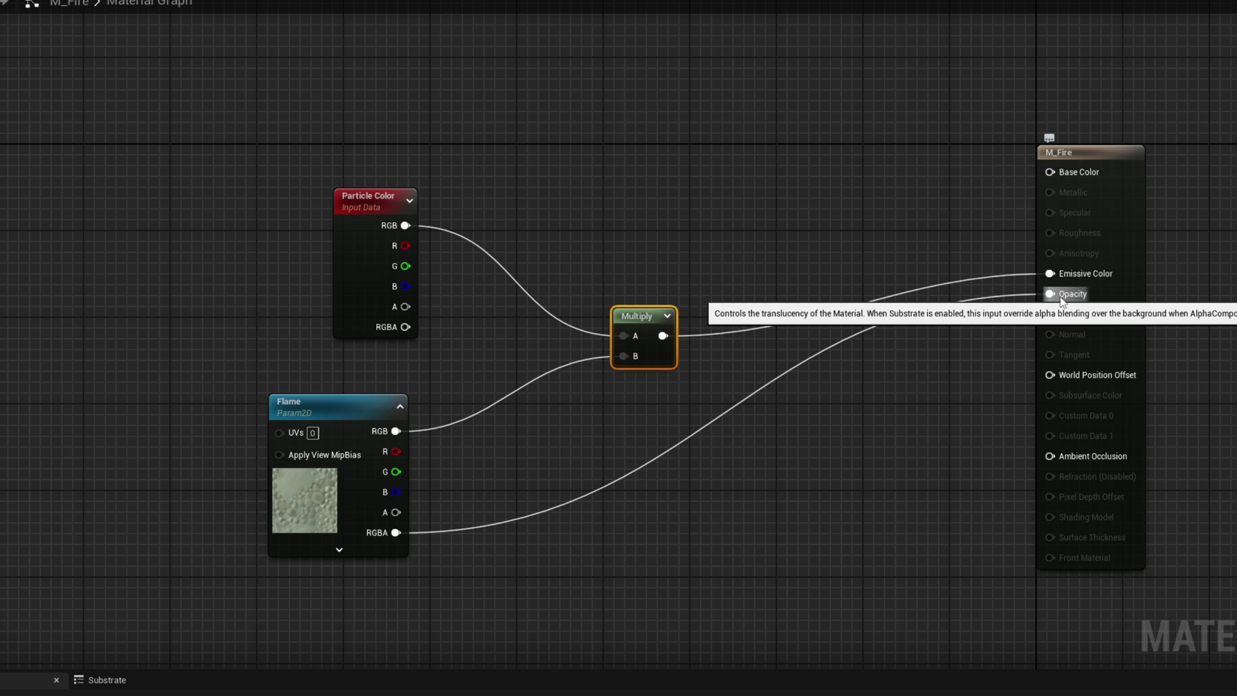
Step: Assign the T_Flames01 texture to the Flame parameter and save the material
{"action": "left_click", "coordinate": [328, 415]}
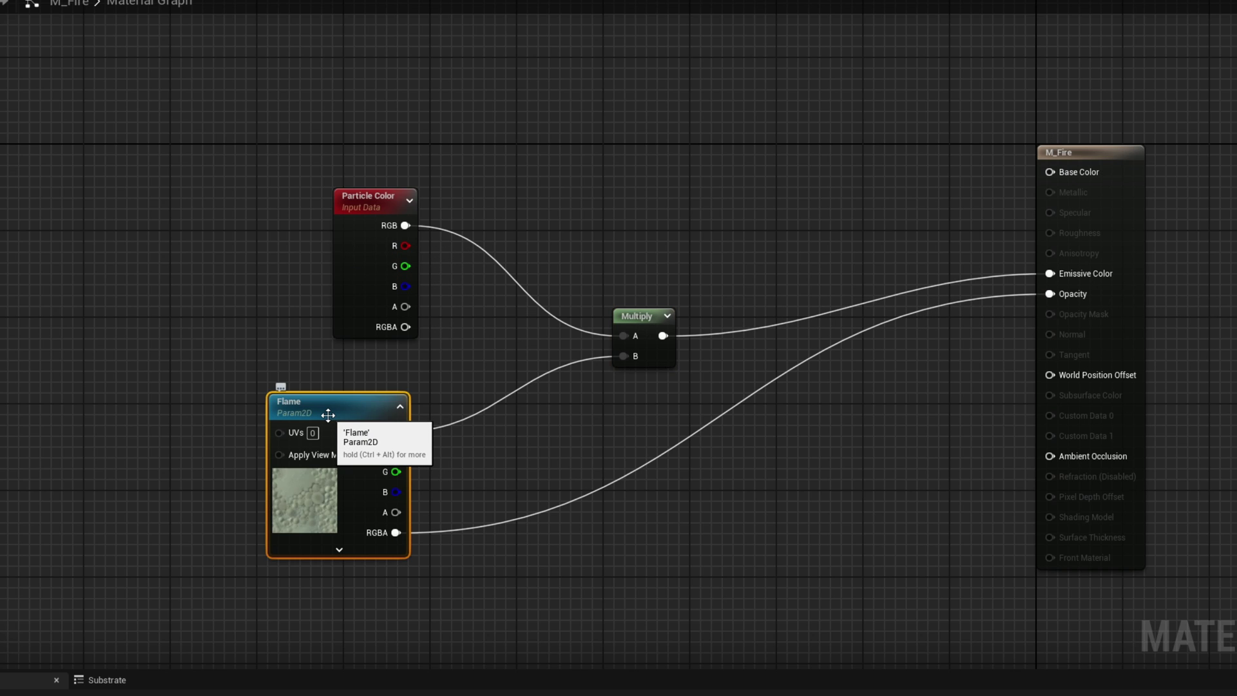
{"action": "left_click", "coordinate": [298, 577]}
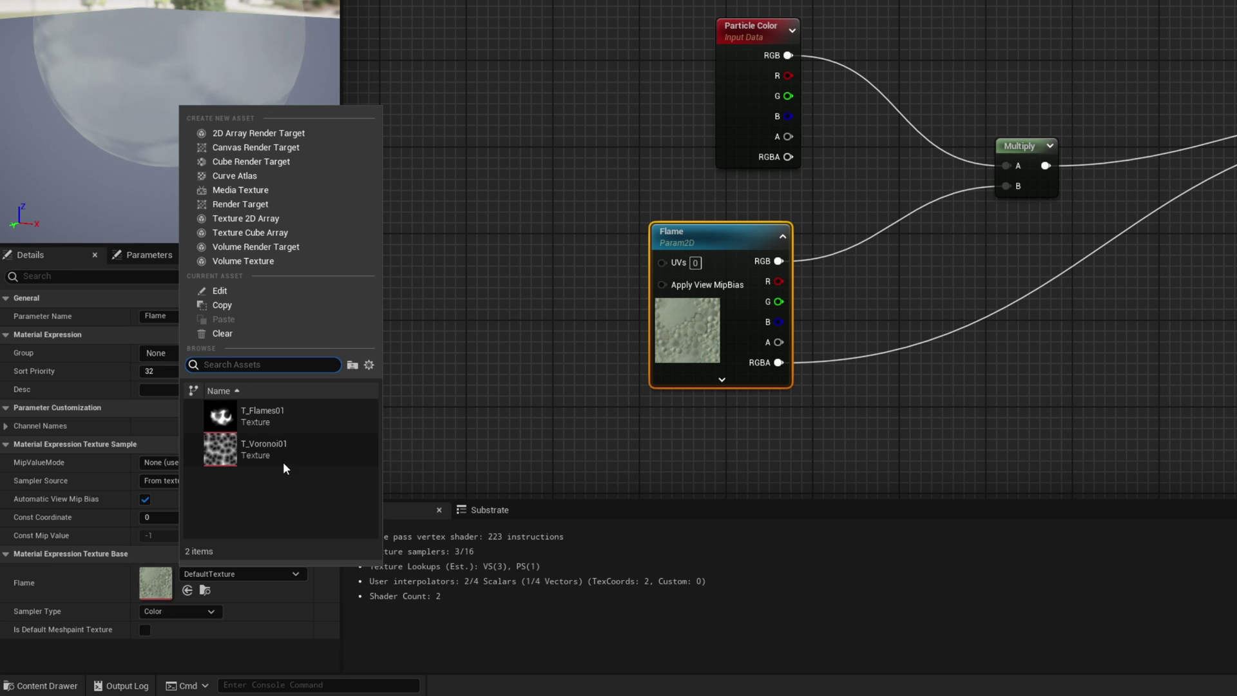
{"action": "double_click", "coordinate": [292, 412]}
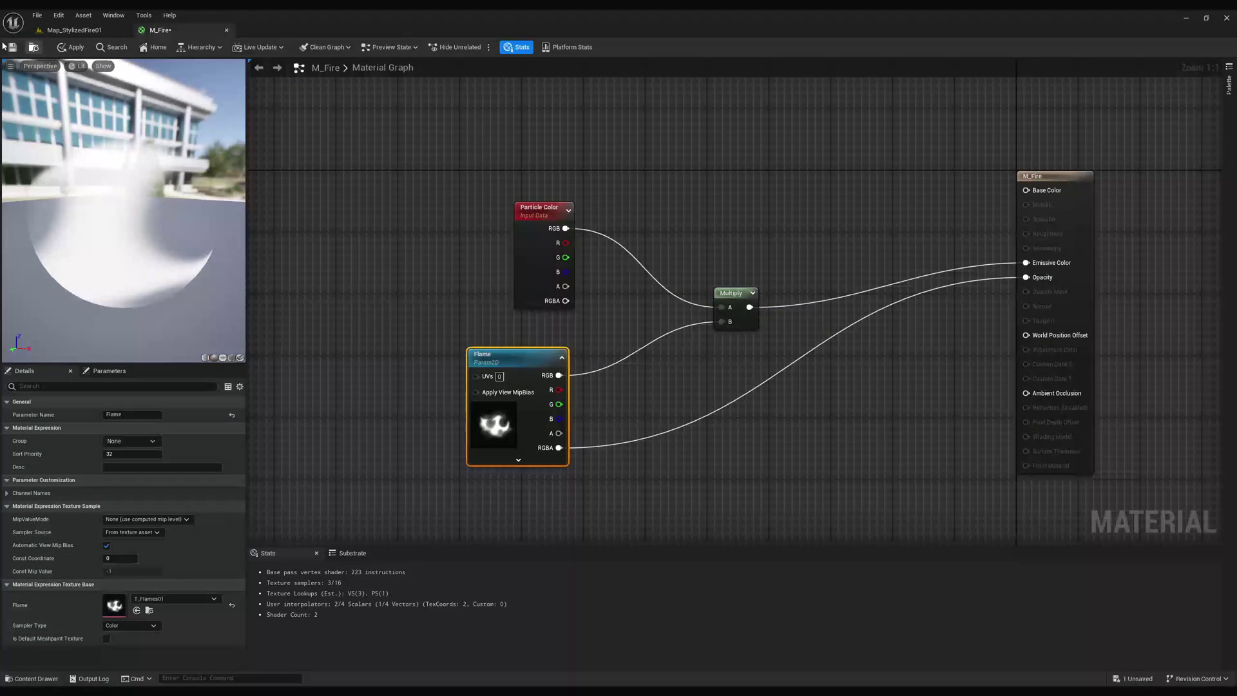
{"action": "left_click", "coordinate": [11, 47]}
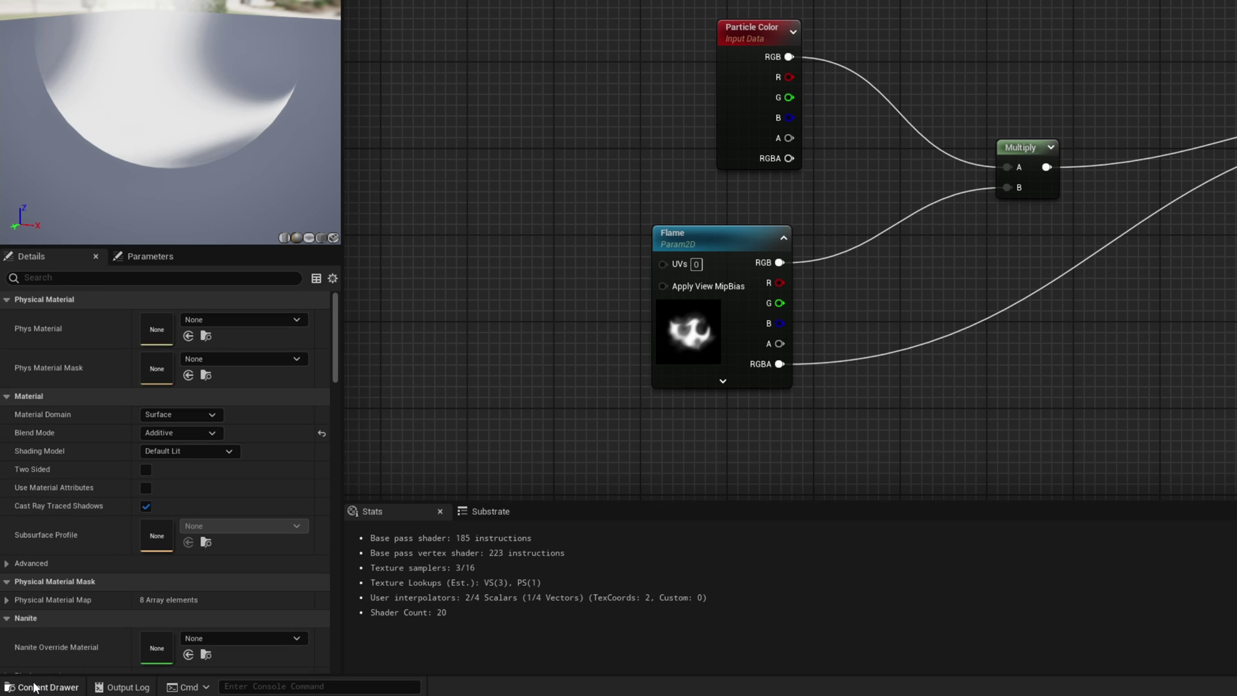
Step: Create a material instance of M_Fire named Mi_FireAdd in the Materials/Originals folder
{"action": "left_click", "coordinate": [22, 680]}
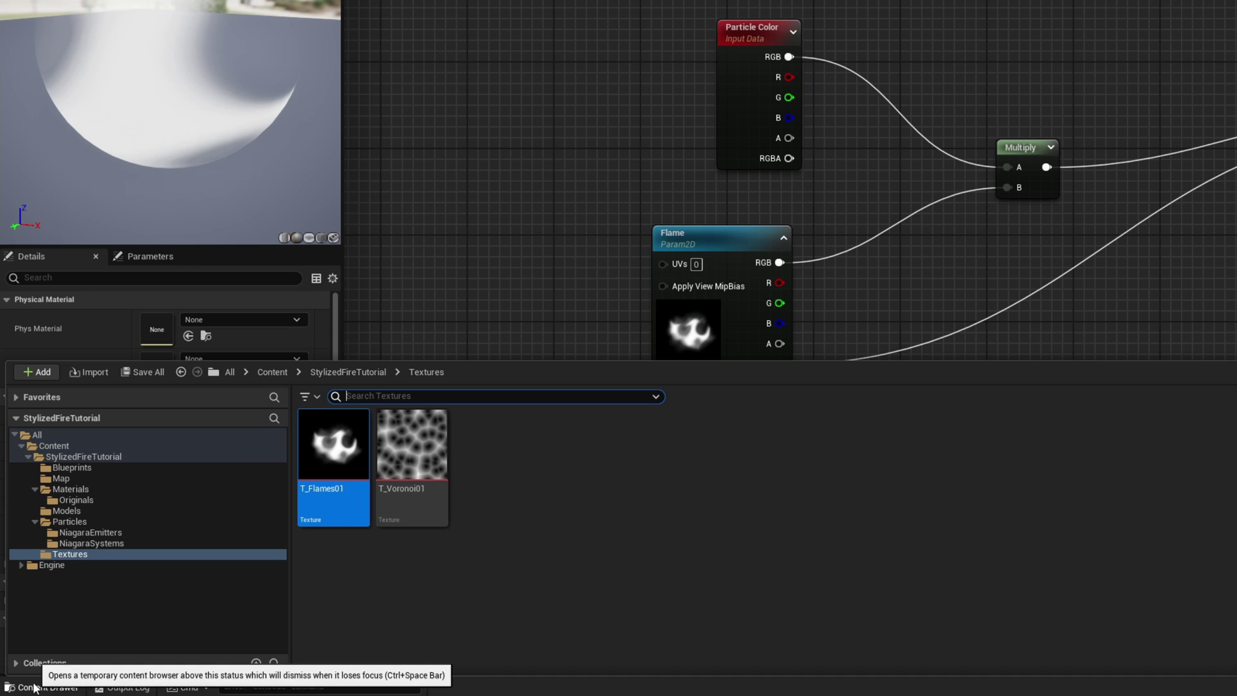
{"action": "left_click", "coordinate": [85, 501]}
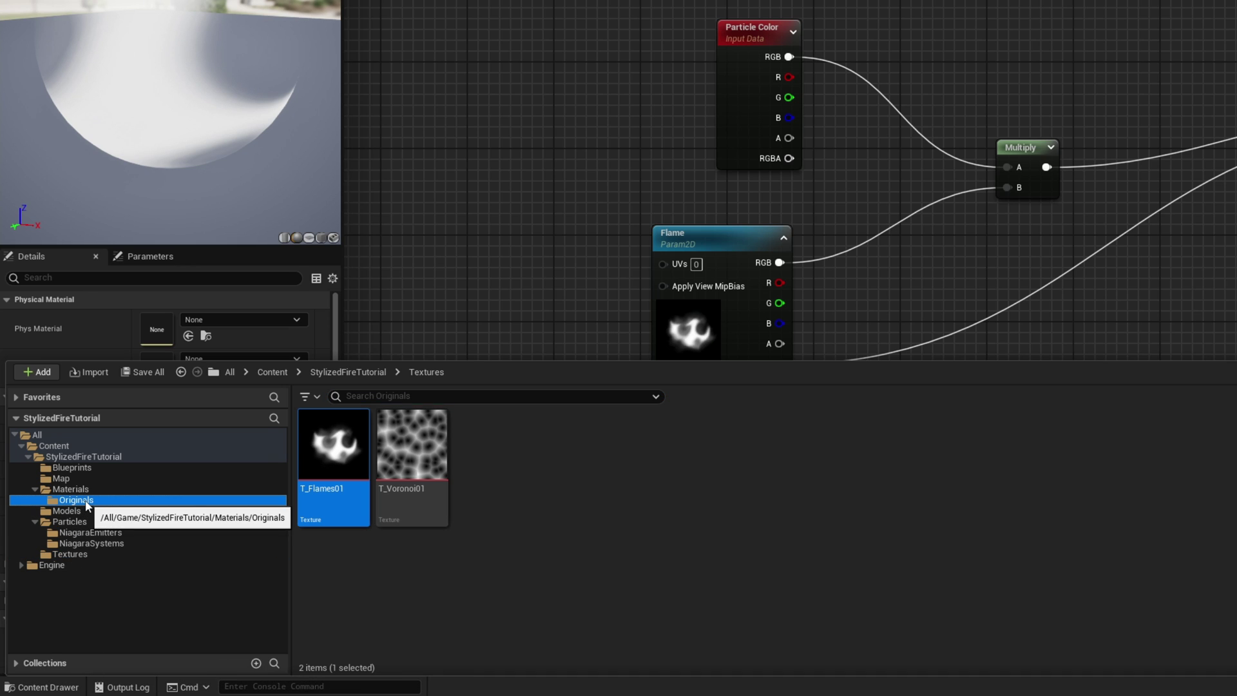
{"action": "left_click", "coordinate": [326, 466]}
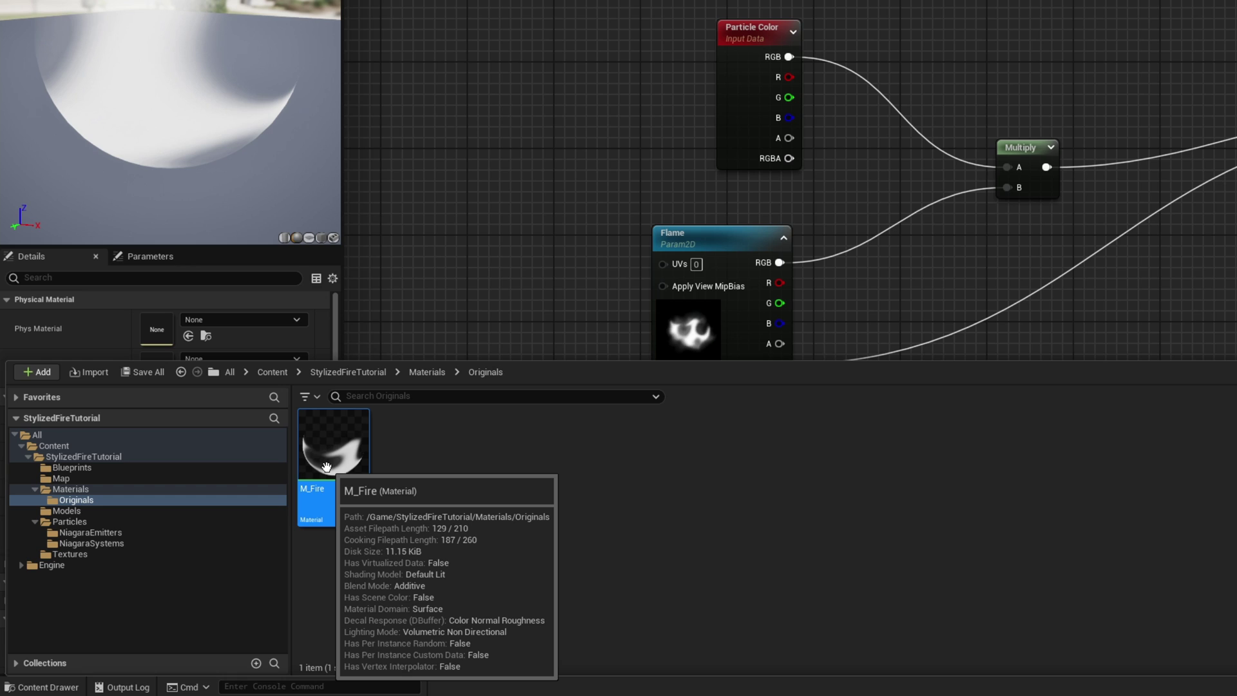
{"action": "right_click", "coordinate": [326, 467]}
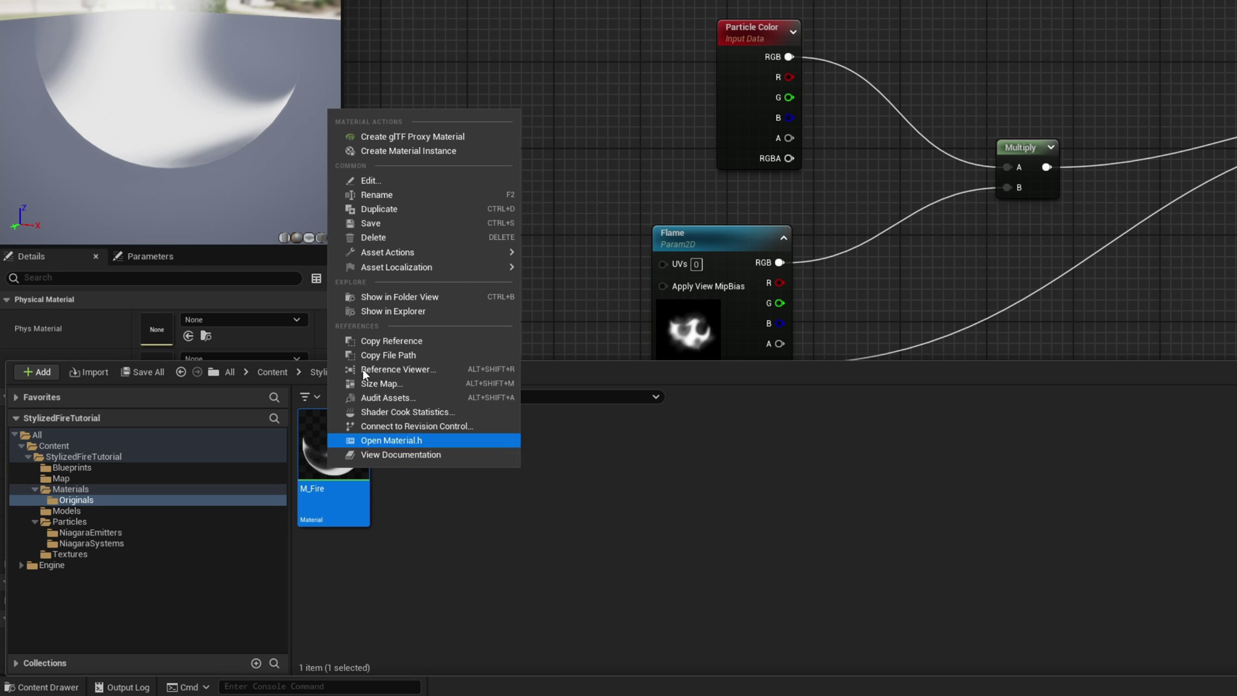
{"action": "left_click", "coordinate": [428, 151]}
{"action": "type", "text": "Mi_FireAdd"}
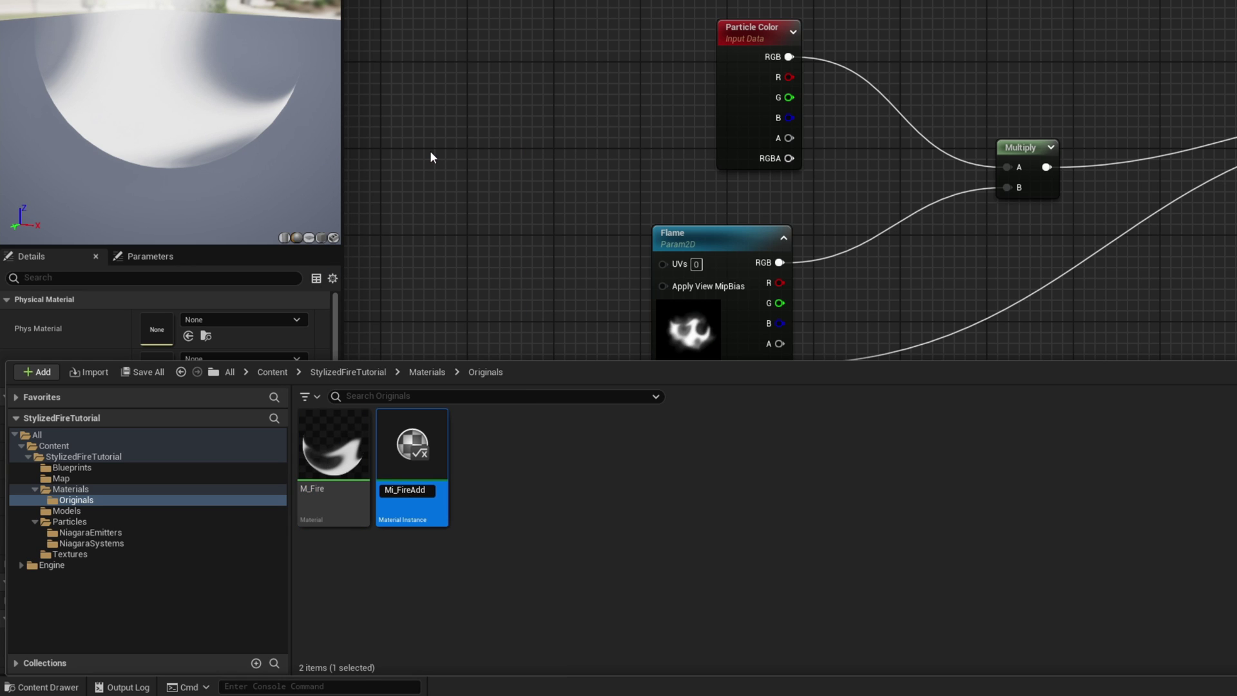
{"action": "key", "text": "Return"}
Step: Create an empty Niagara system named NS_StylizedFire in the Particles/NiagaraSystems folder
{"action": "left_click", "coordinate": [142, 544]}
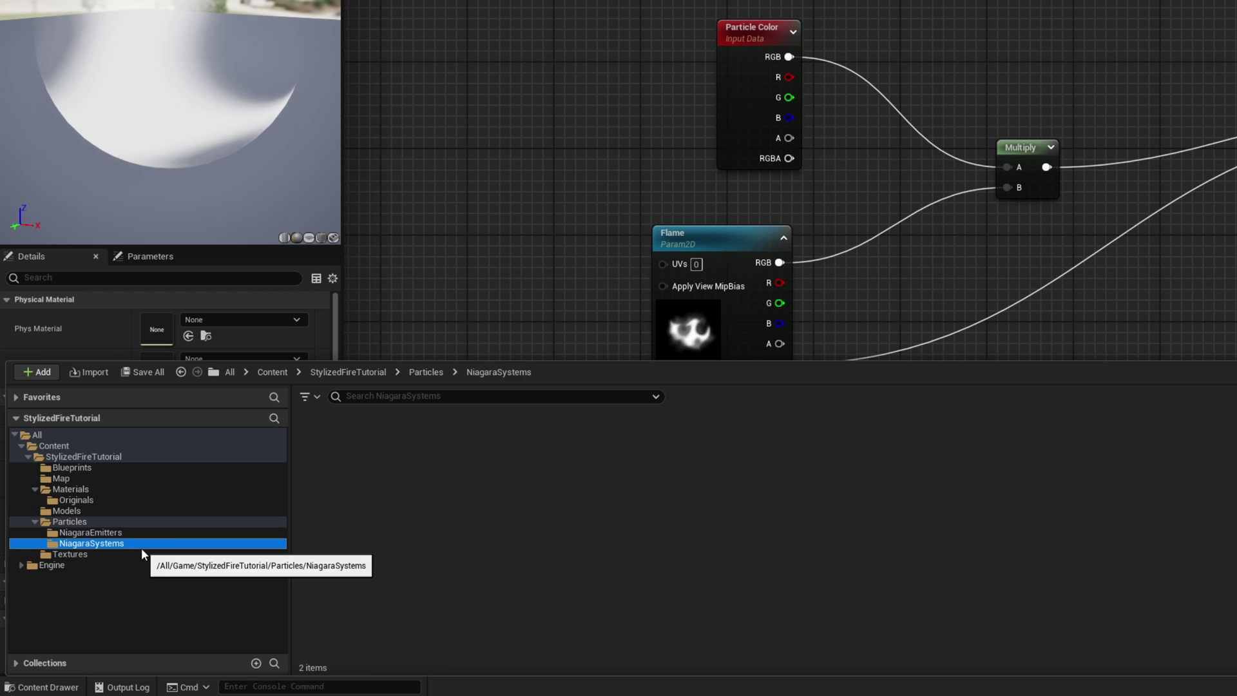
{"action": "right_click", "coordinate": [469, 507]}
{"action": "mouse_move", "coordinate": [685, 345]}
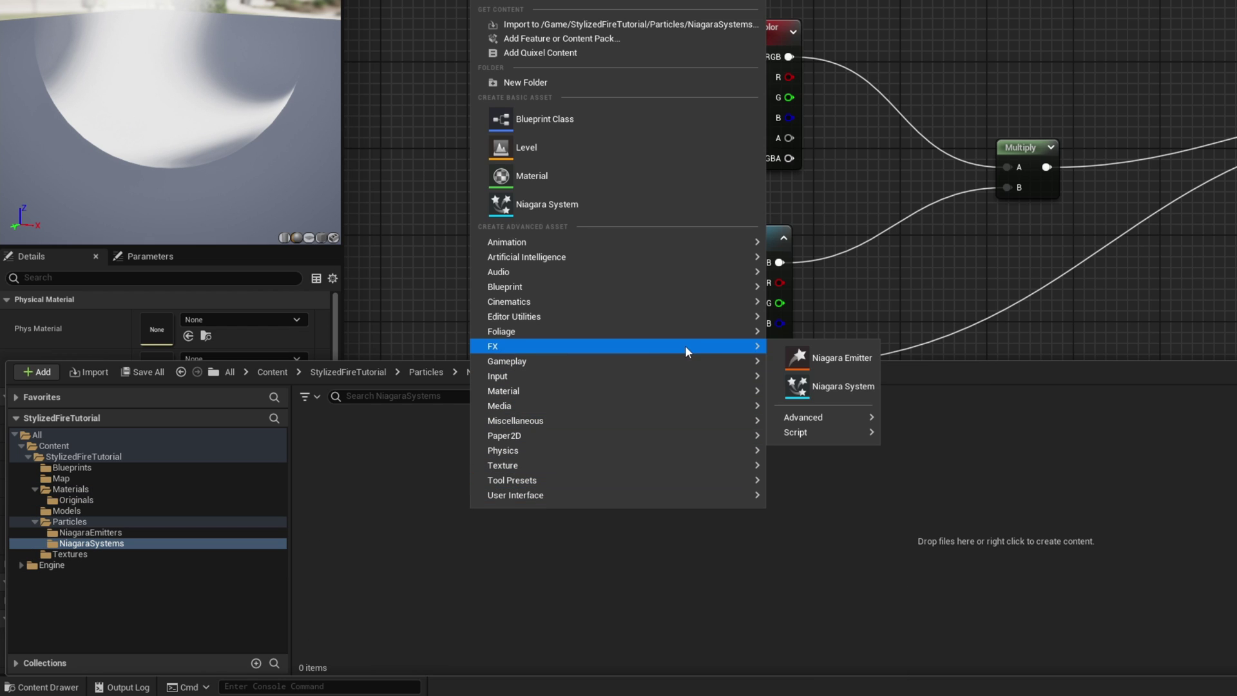
{"action": "left_click", "coordinate": [813, 385]}
{"action": "double_click", "coordinate": [827, 244]}
{"action": "type", "text": "NS_StylizedFire"}
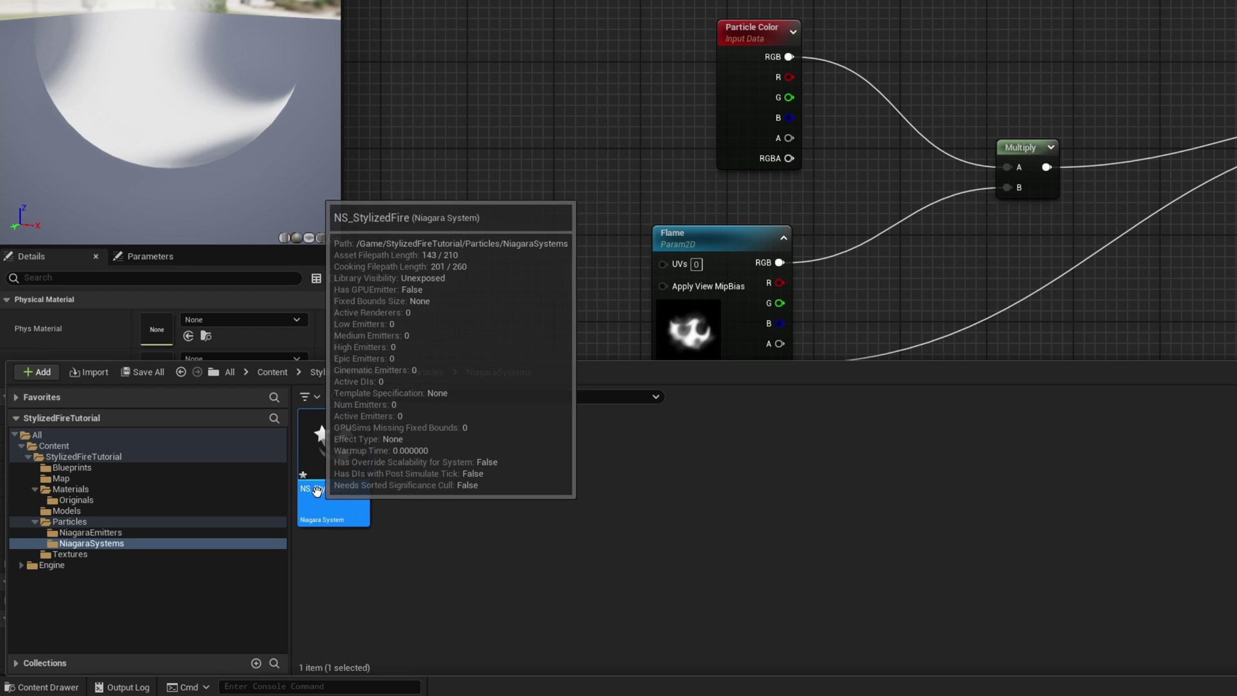
Step: Open NS_StylizedFire, add an emitter from the Empty template and place it beside the system node
{"action": "double_click", "coordinate": [331, 502]}
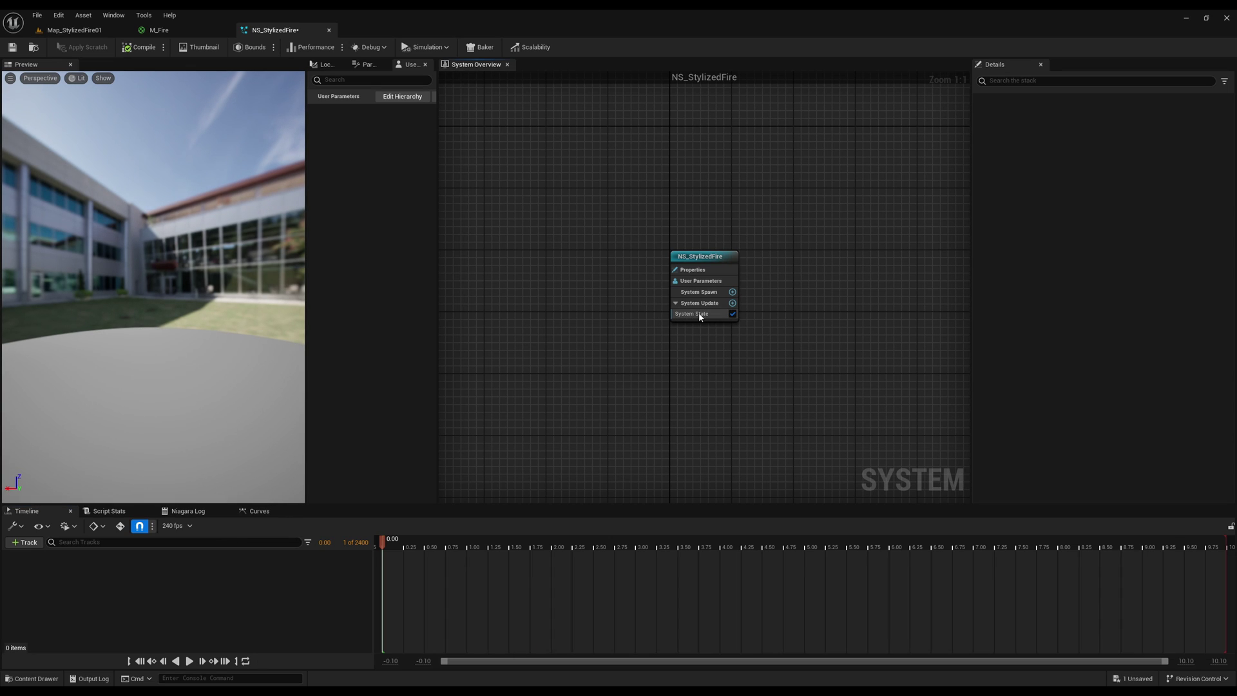
{"action": "right_click_drag", "start_coordinate": [823, 297], "coordinate": [654, 298]}
{"action": "right_click", "coordinate": [685, 294]}
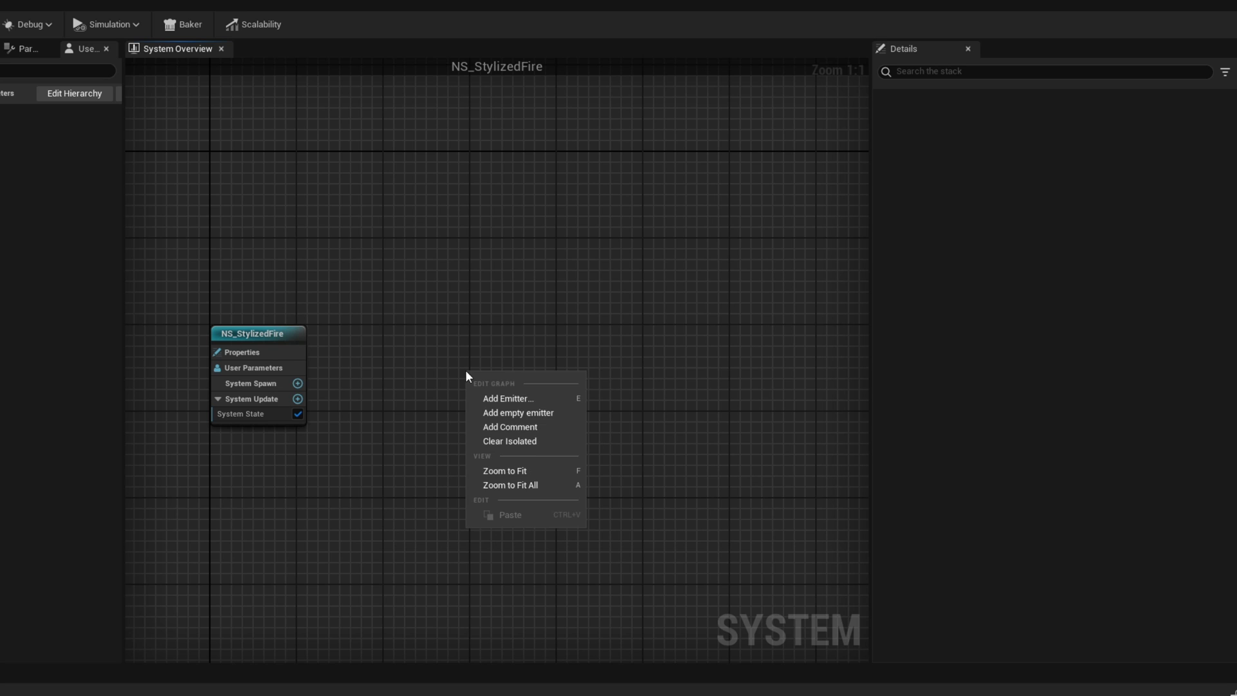
{"action": "left_click", "coordinate": [506, 398]}
{"action": "double_click", "coordinate": [603, 632]}
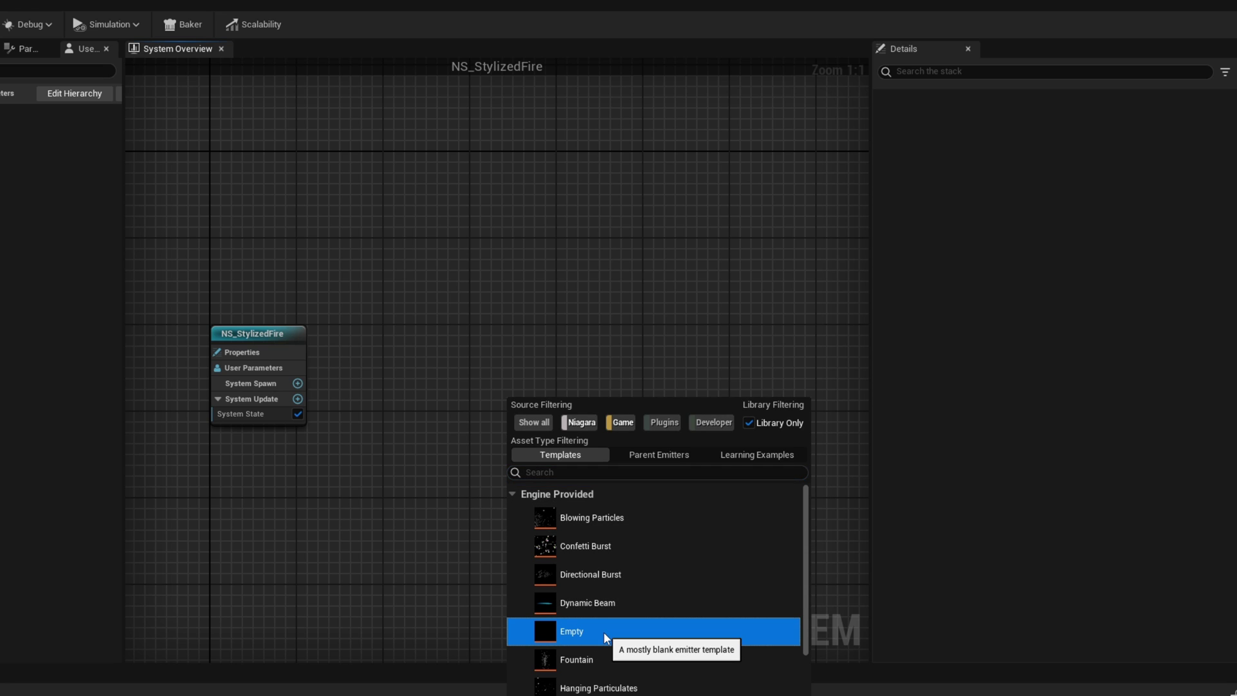
{"action": "right_click_drag", "start_coordinate": [345, 342], "coordinate": [415, 514]}
{"action": "left_click_drag", "start_coordinate": [523, 484], "coordinate": [410, 369]}
{"action": "left_click", "coordinate": [554, 350]}
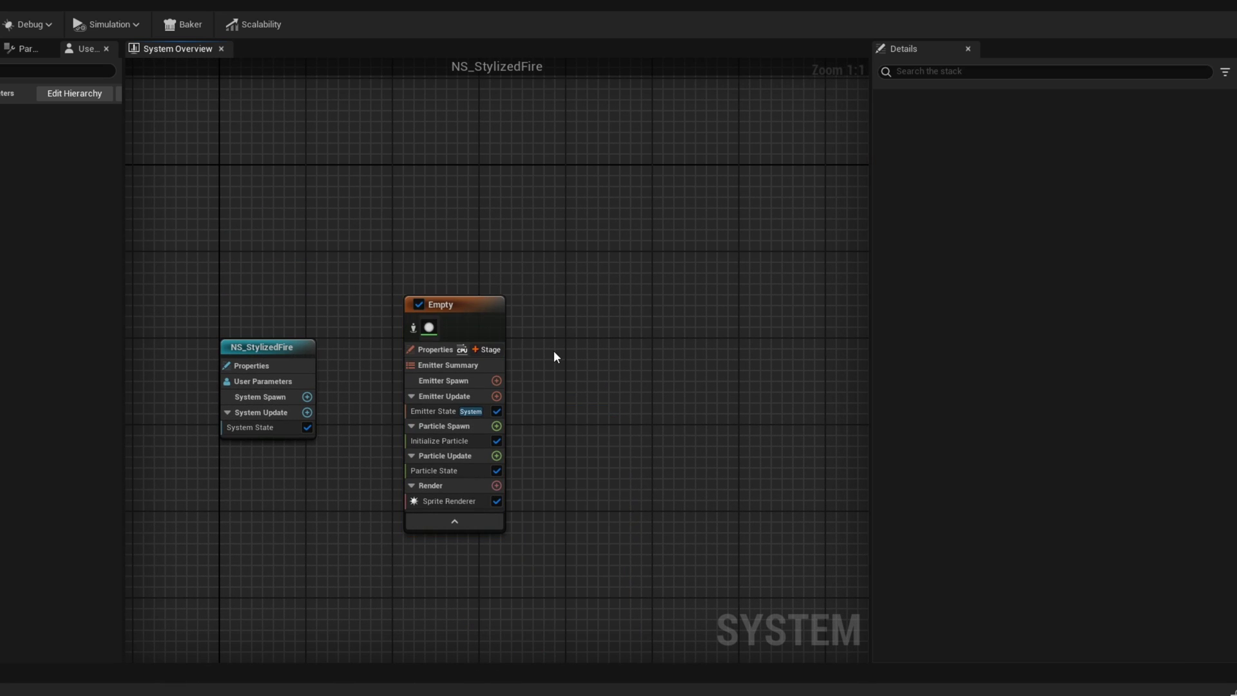
Step: Assign the Mi_FireAdd material instance to the emitter's Sprite Renderer
{"action": "left_click", "coordinate": [451, 501]}
{"action": "left_click", "coordinate": [1136, 169]}
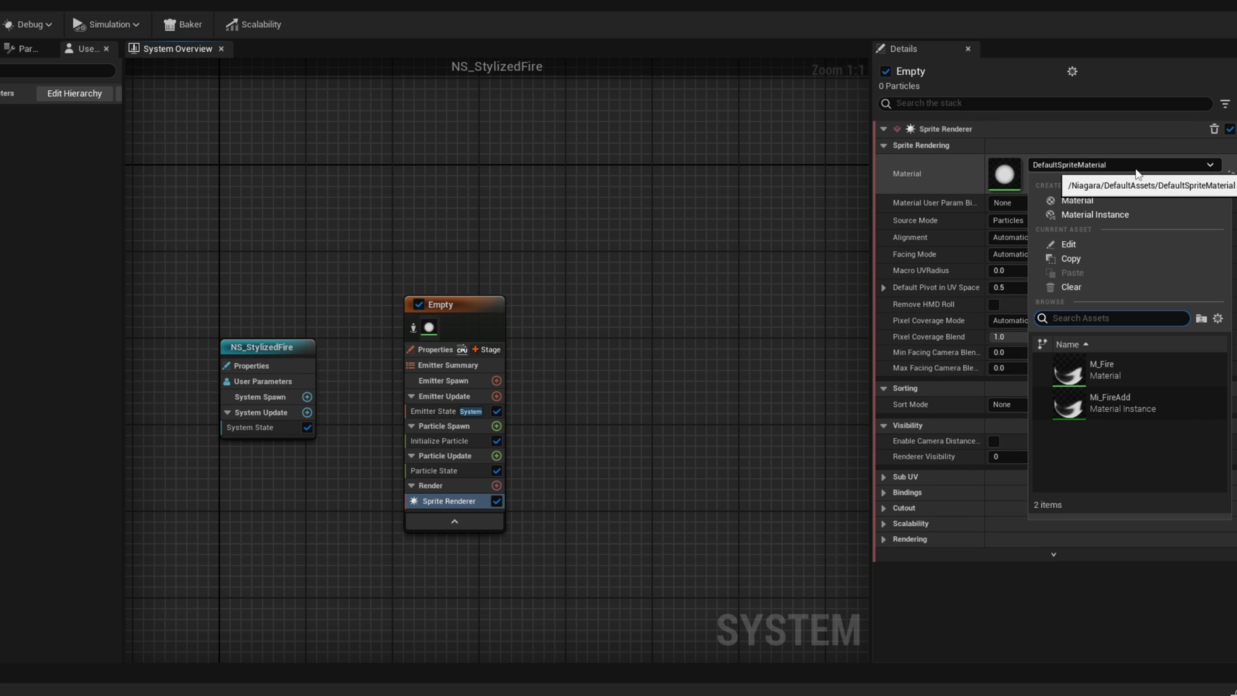
{"action": "left_click", "coordinate": [1107, 408]}
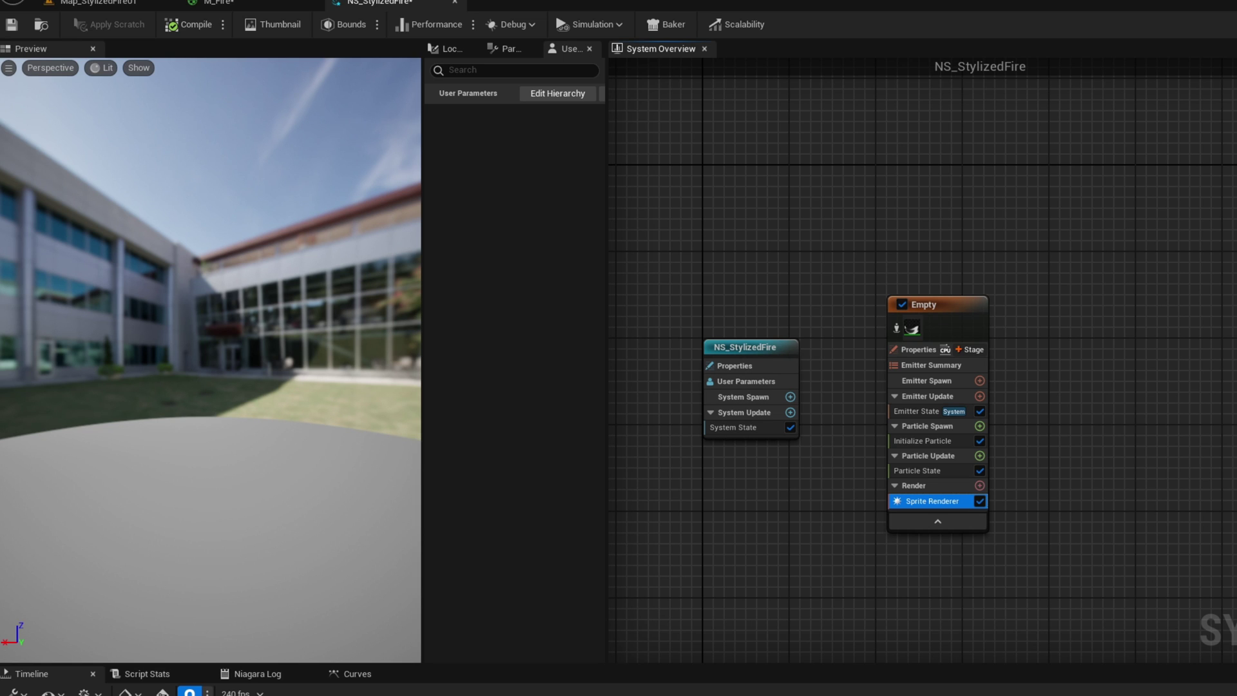
Step: Add a Spawn Rate module to Emitter Update and set its SpawnRate to 20
{"action": "left_click", "coordinate": [979, 395]}
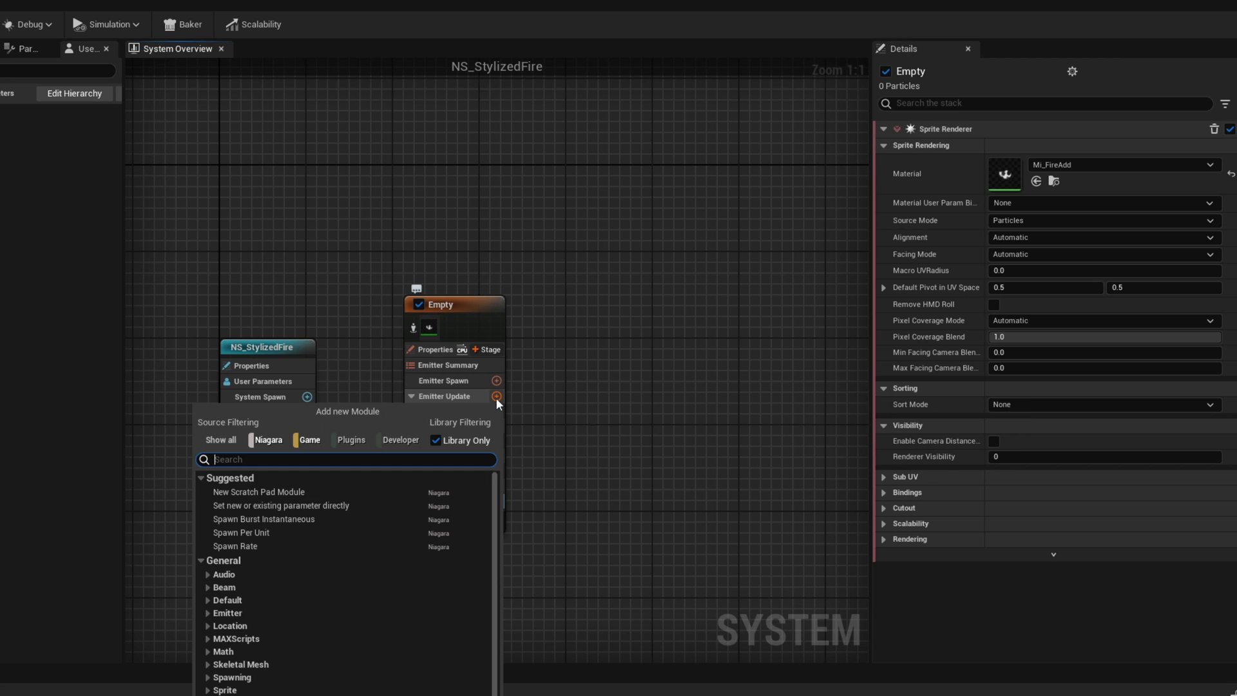
{"action": "type", "text": "spawn"}
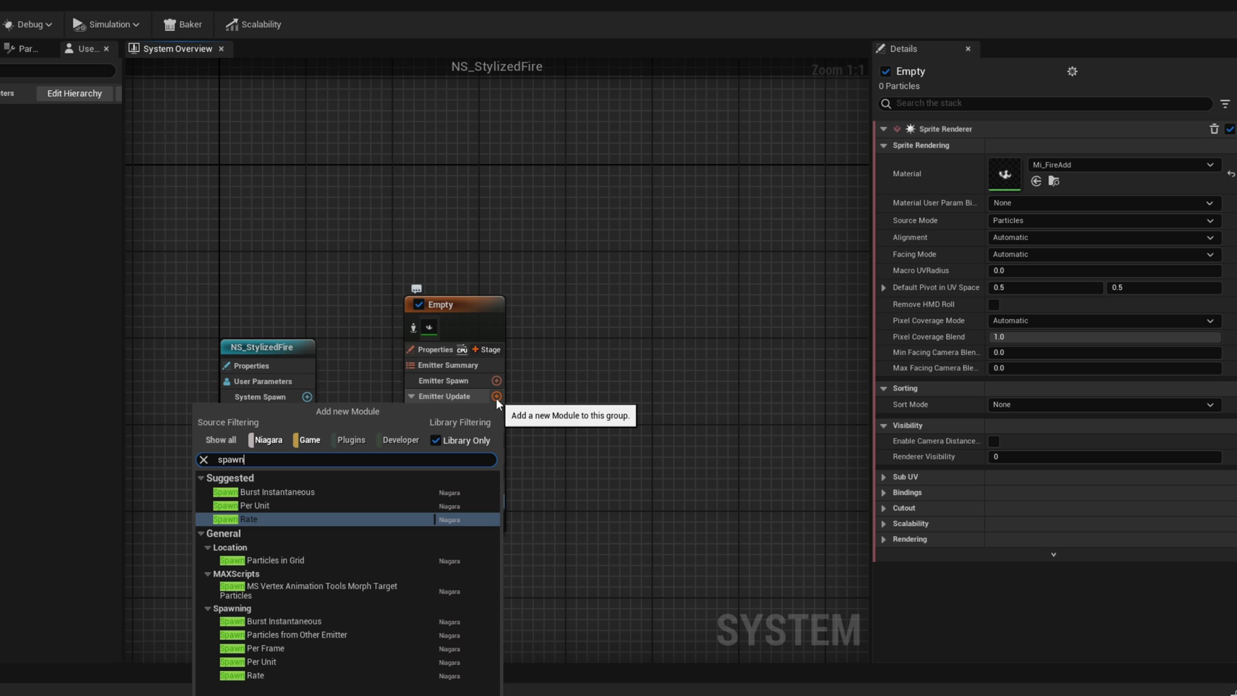
{"action": "left_click", "coordinate": [336, 520]}
{"action": "left_click", "coordinate": [335, 518]}
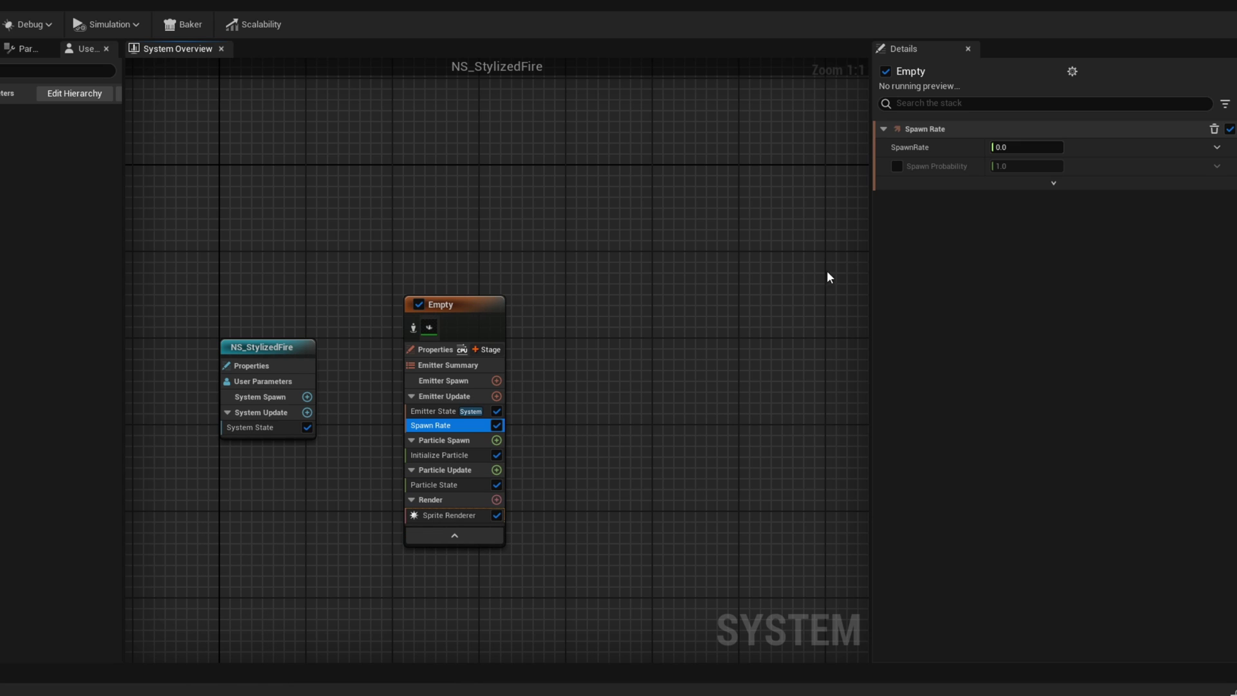
{"action": "left_click", "coordinate": [1022, 147]}
{"action": "left_click", "coordinate": [1056, 269]}
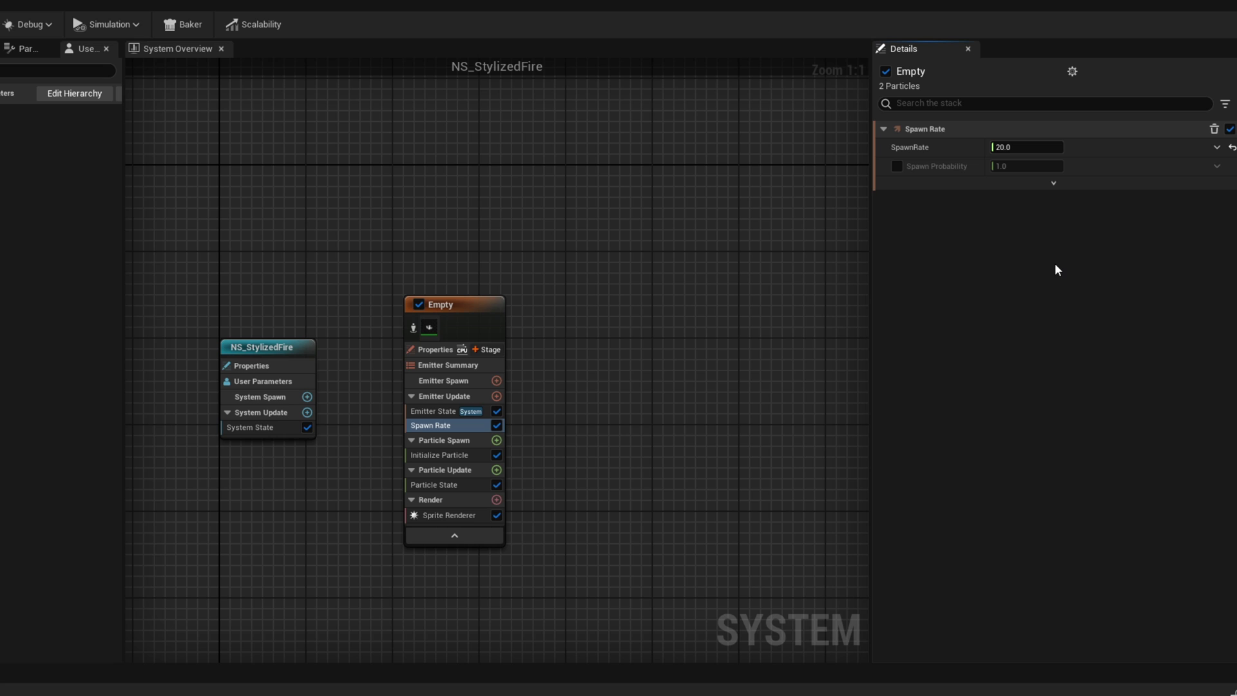
Step: In Initialize Particle, set a Random lifetime from 1.0 to 1.7 and a Direct Set color of R 30, G 3.5, B 1
{"action": "left_click", "coordinate": [484, 455]}
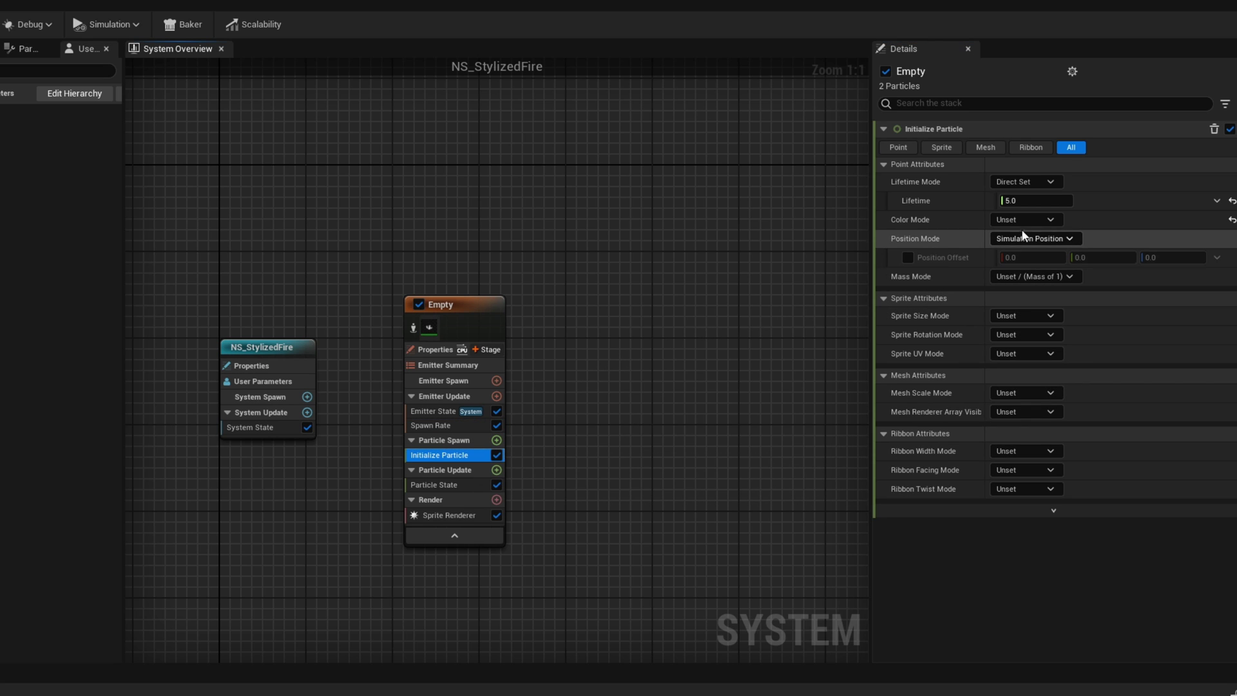
{"action": "left_click", "coordinate": [1045, 183]}
{"action": "left_click", "coordinate": [1038, 212]}
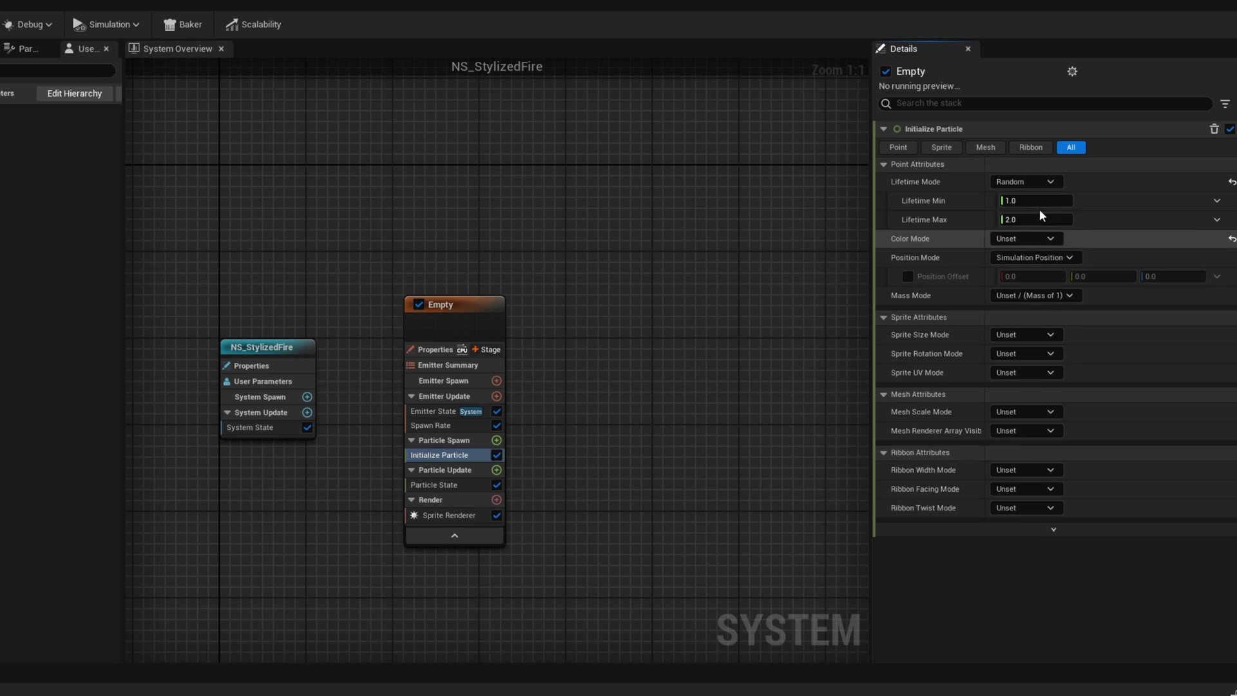
{"action": "left_click", "coordinate": [1044, 201]}
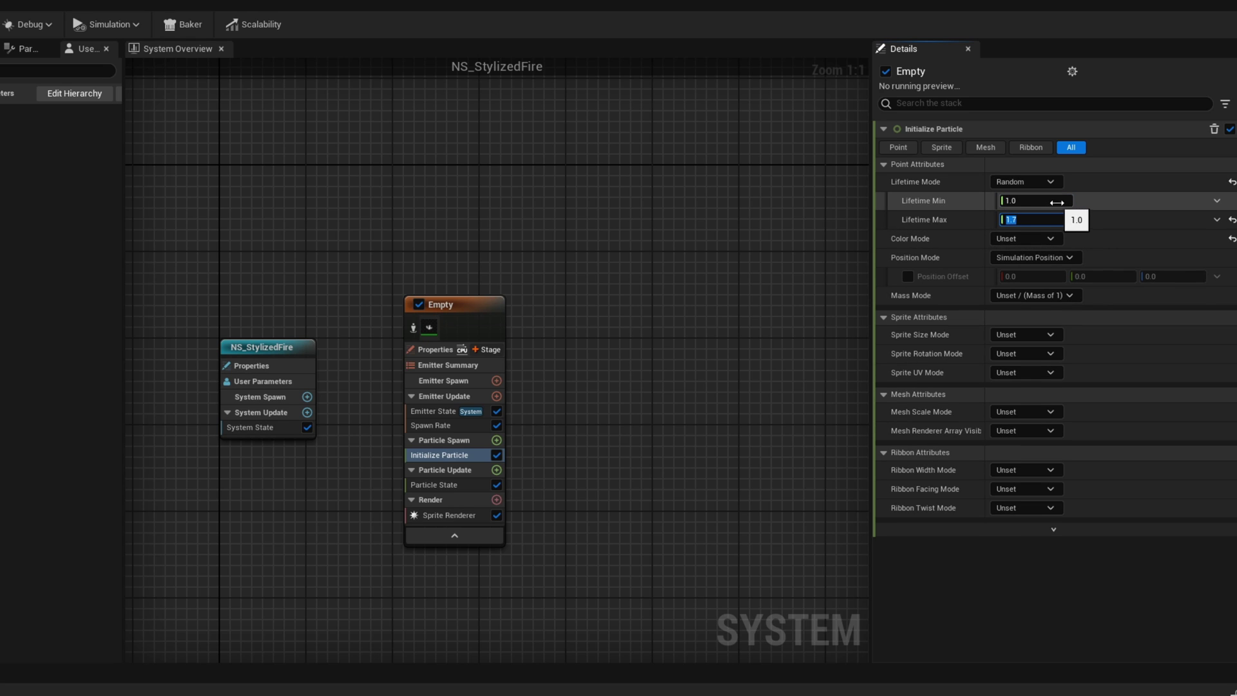
{"action": "left_click", "coordinate": [1039, 238]}
{"action": "left_click", "coordinate": [1045, 268]}
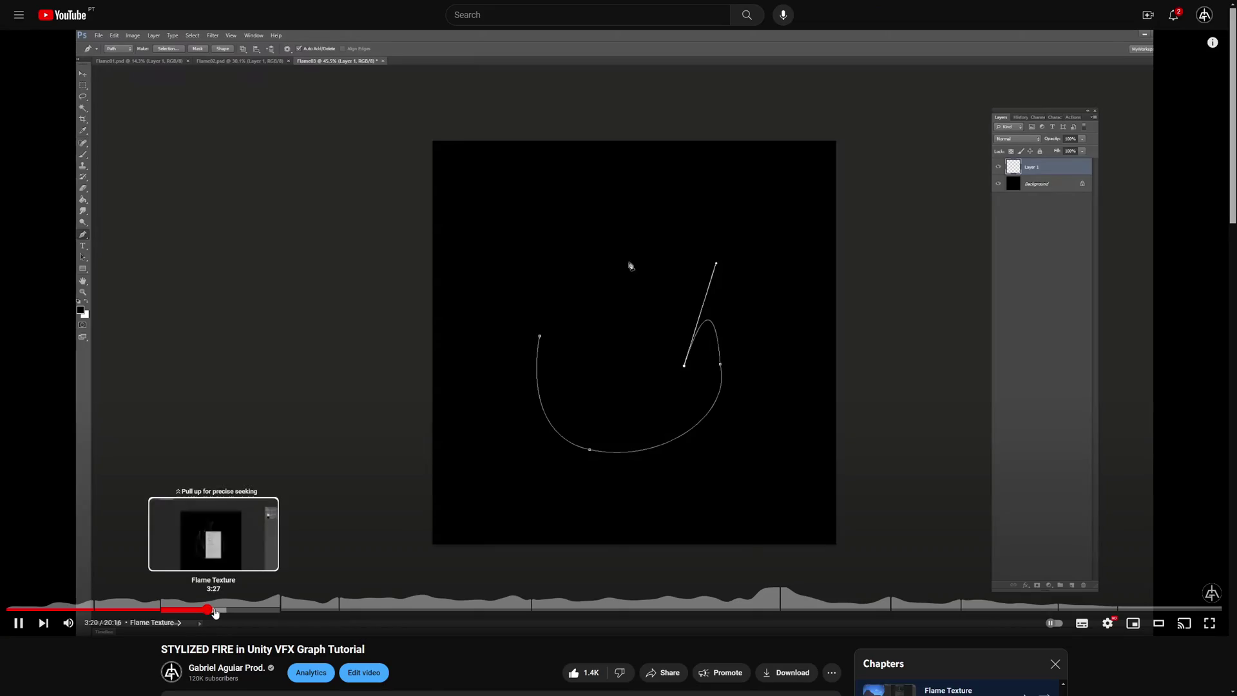
Step: Switch to YouTube and skim forward through the Flame Texture chapter of the Unity VFX Graph stylized fire tutorial
{"action": "left_click", "coordinate": [225, 612]}
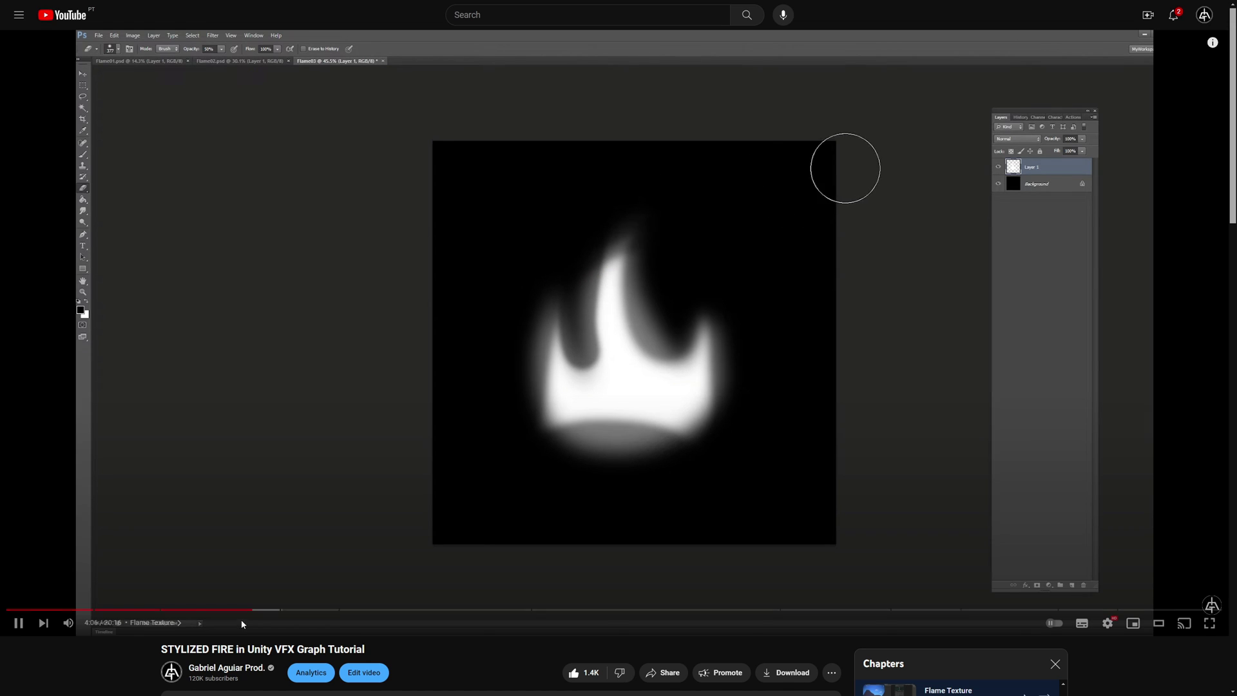
{"action": "left_click", "coordinate": [269, 609]}
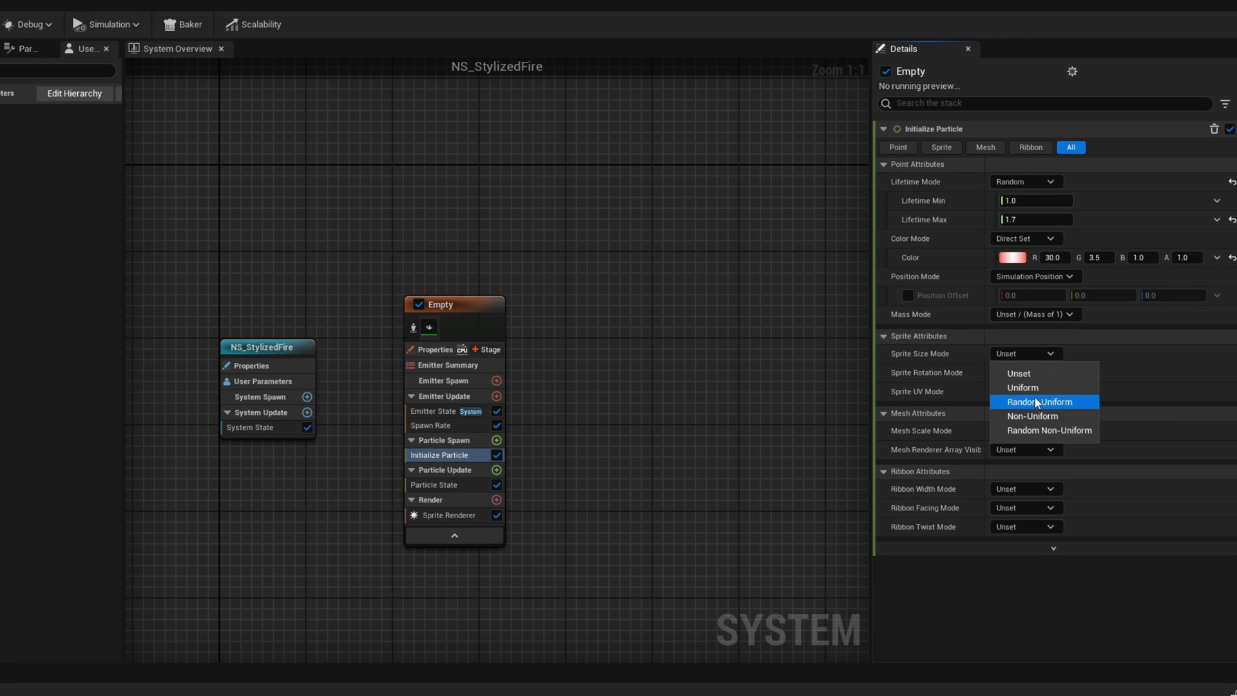
Step: In Initialize Particle, set the sprite size to Random Uniform from 15 to 20 and the Sprite Rotation Mode to Random
{"action": "left_click", "coordinate": [1035, 402]}
{"action": "left_click", "coordinate": [1041, 373]}
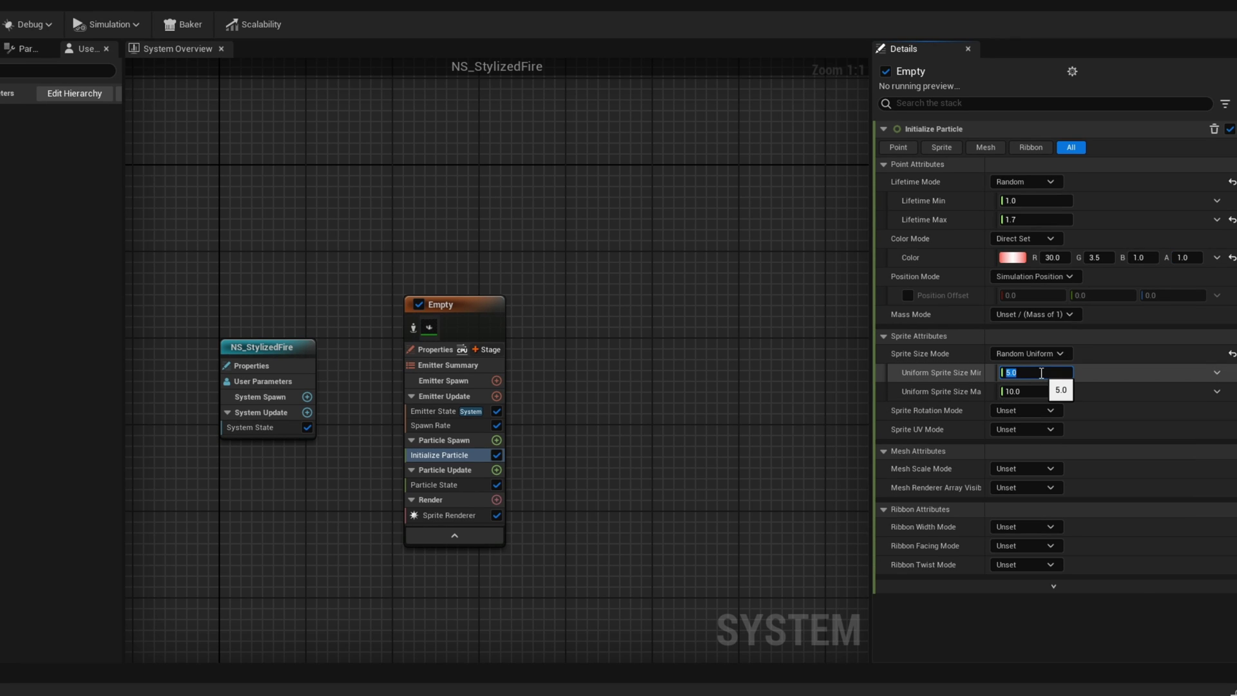
{"action": "left_click", "coordinate": [1038, 409]}
{"action": "left_click", "coordinate": [1040, 444]}
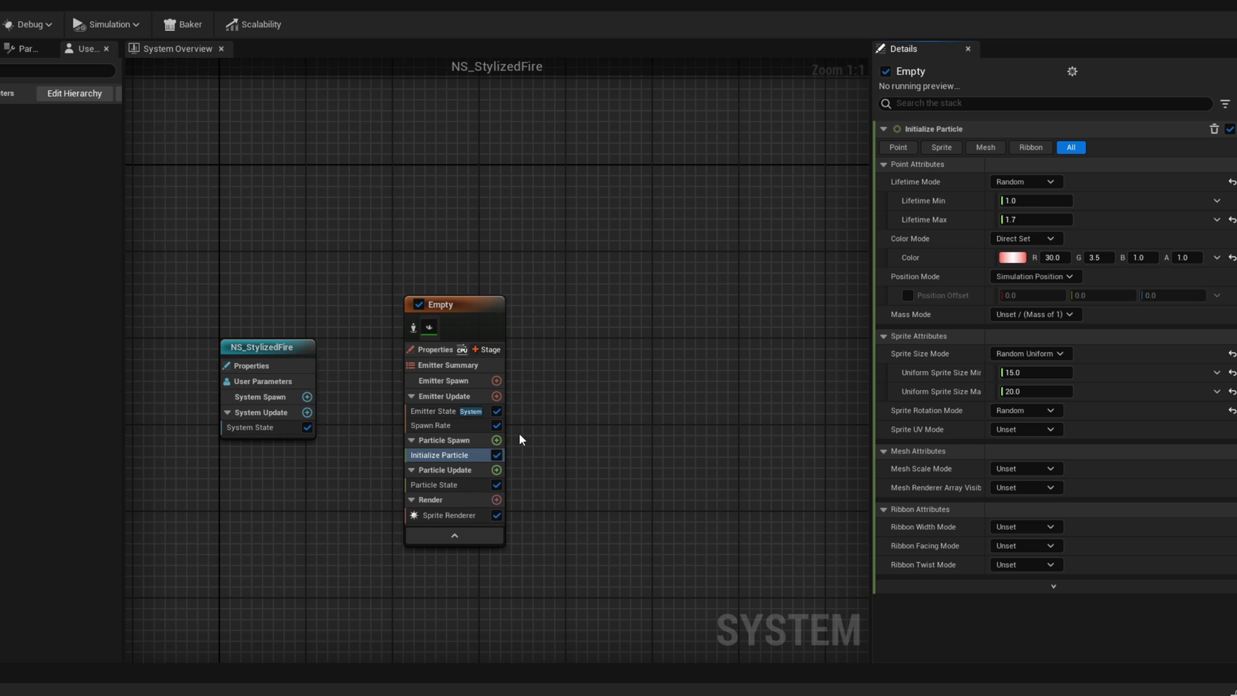
Step: Add a Shape Location module to Particle Spawn and set its Sphere Radius to 4
{"action": "left_click", "coordinate": [499, 439]}
{"action": "type", "text": "shape"}
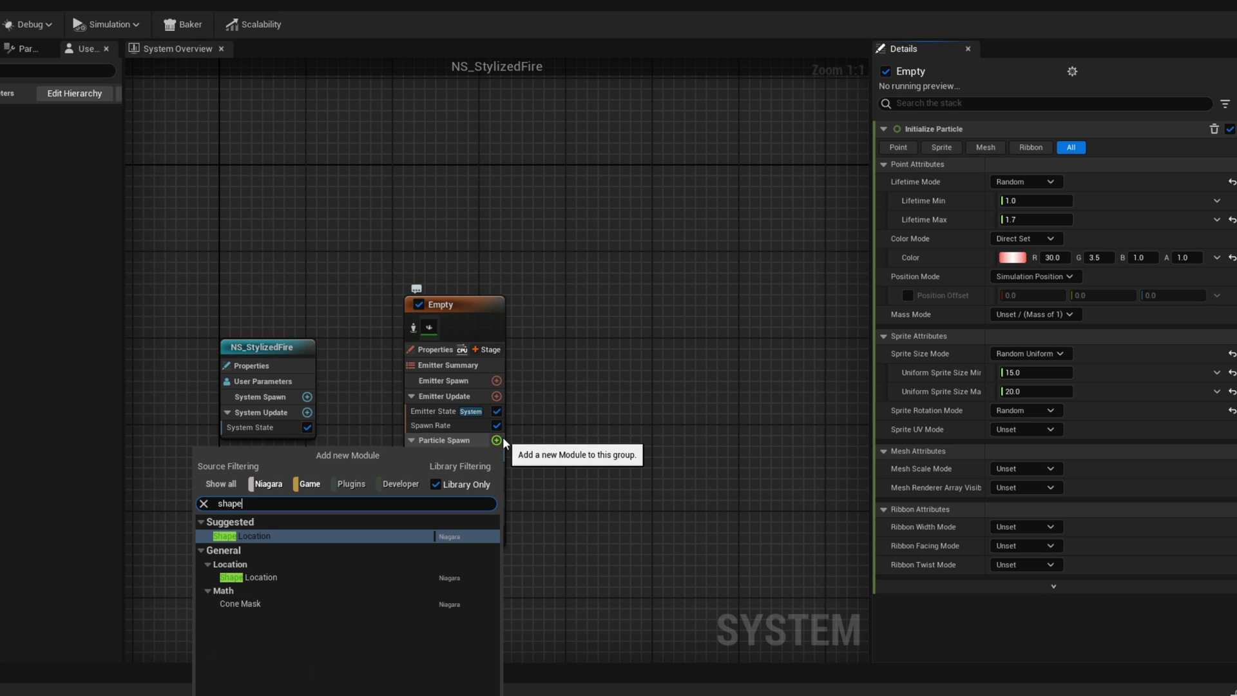
{"action": "key", "text": "Return"}
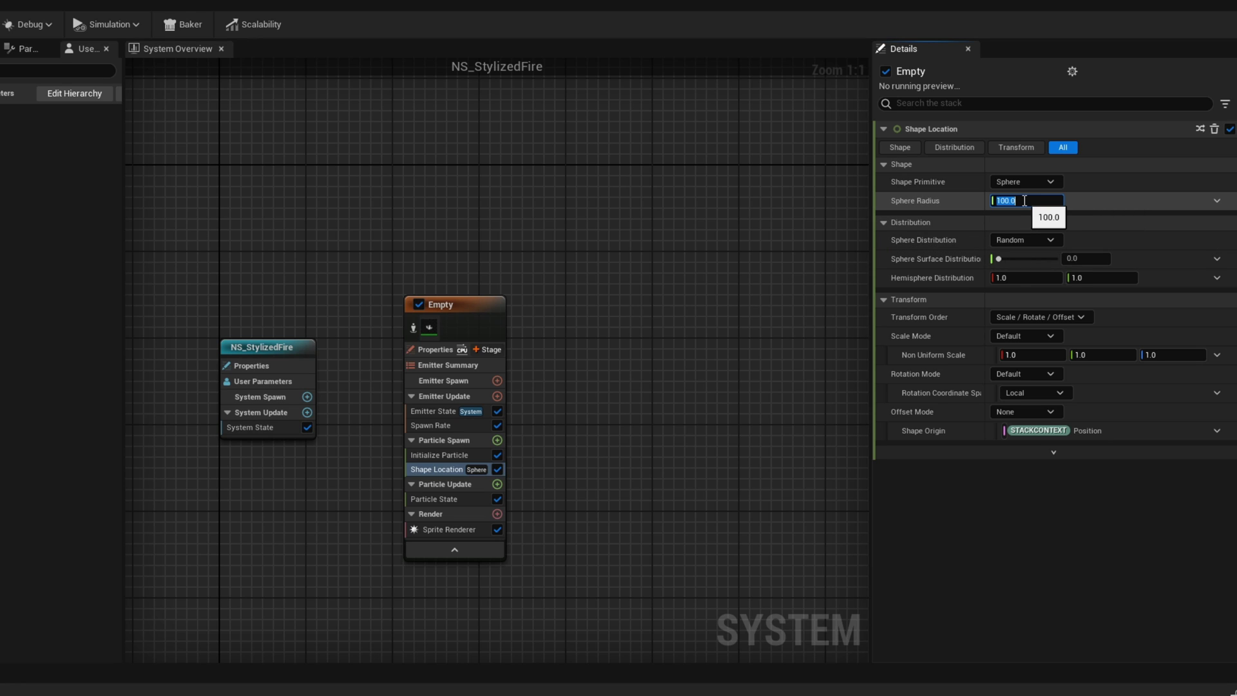
{"action": "type", "text": "4"}
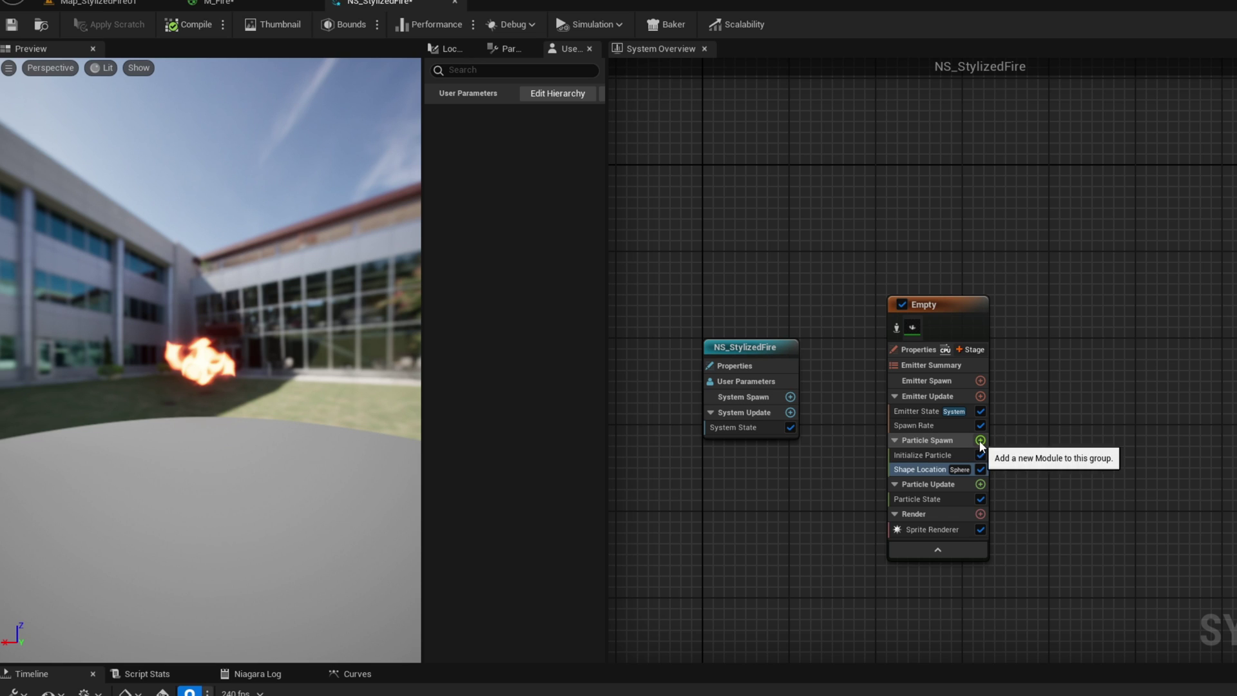
Step: Add an Add Velocity module to Particle Spawn and resolve its missing SolveForcesAndVelocity dependency
{"action": "left_click", "coordinate": [980, 440]}
{"action": "type", "text": "add"}
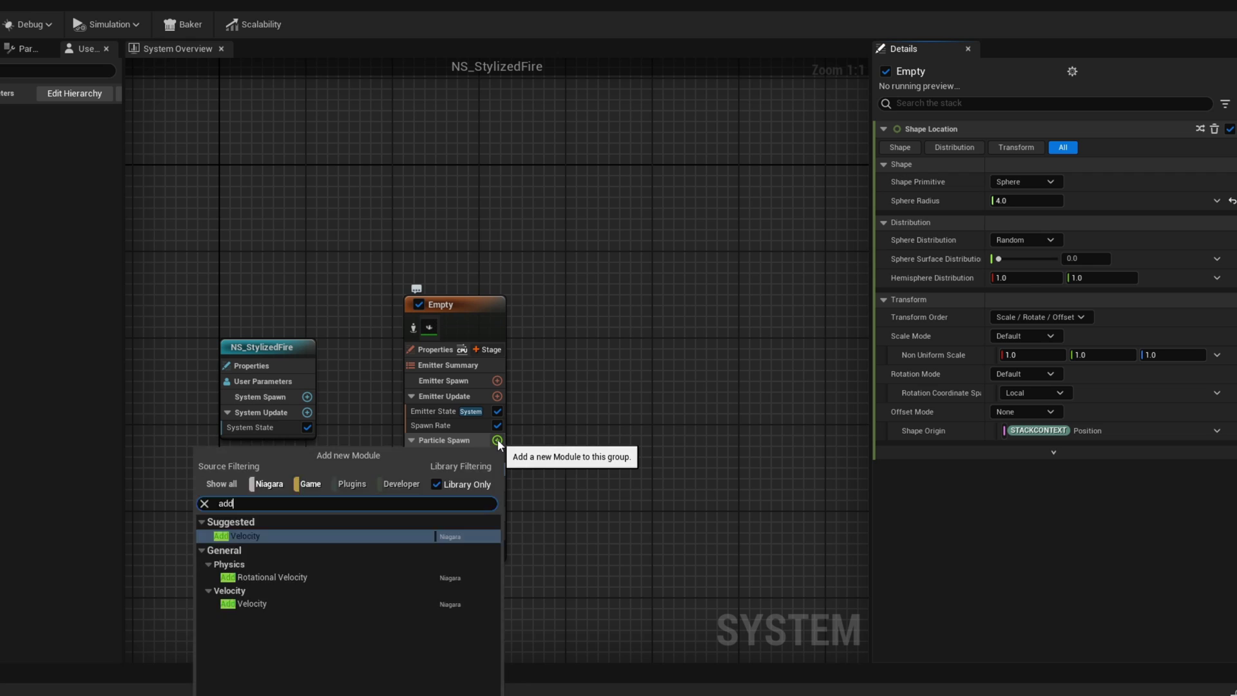
{"action": "key", "text": "Return"}
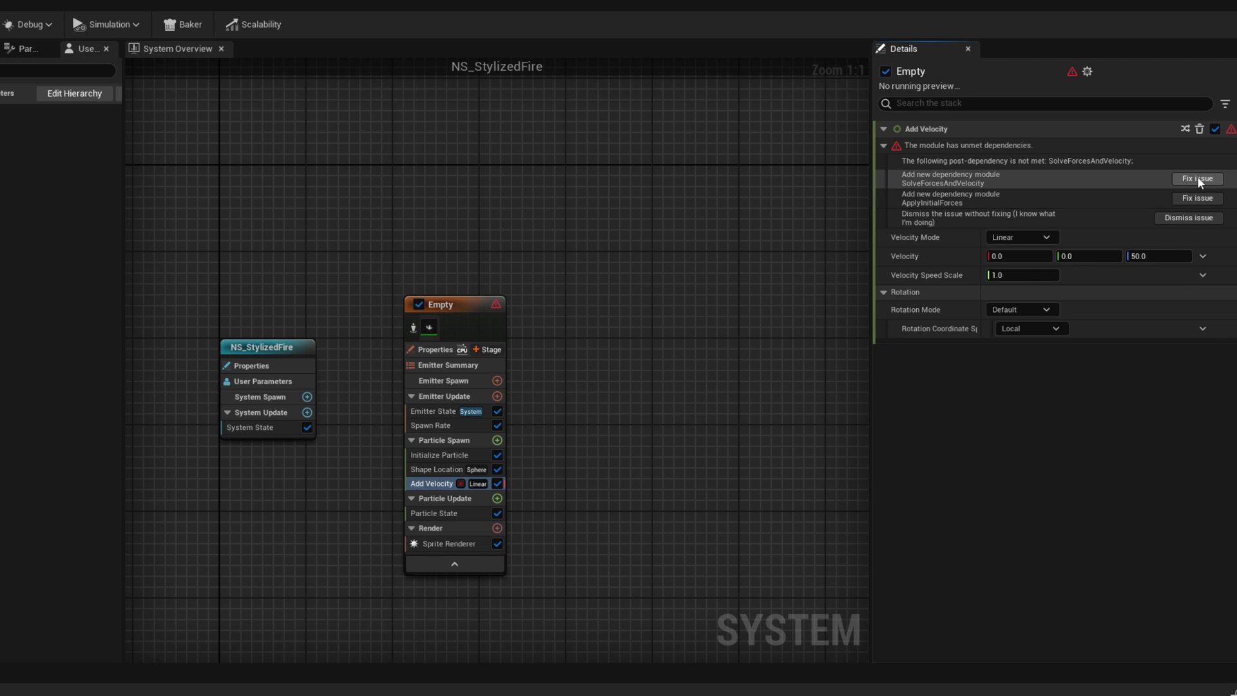
{"action": "left_click", "coordinate": [1197, 178]}
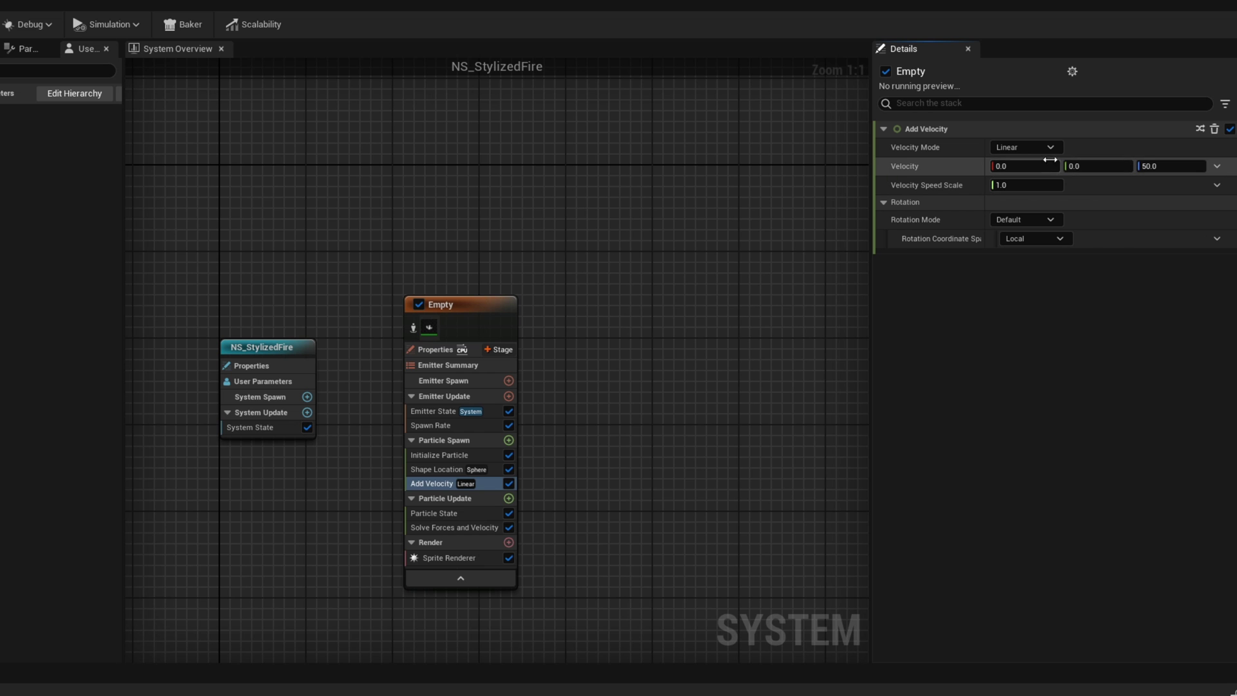
Step: Set the Velocity Mode to In Cone and make Velocity Speed a Random Range Float from 1 to 25
{"action": "left_click", "coordinate": [1024, 147]}
{"action": "left_click", "coordinate": [1033, 195]}
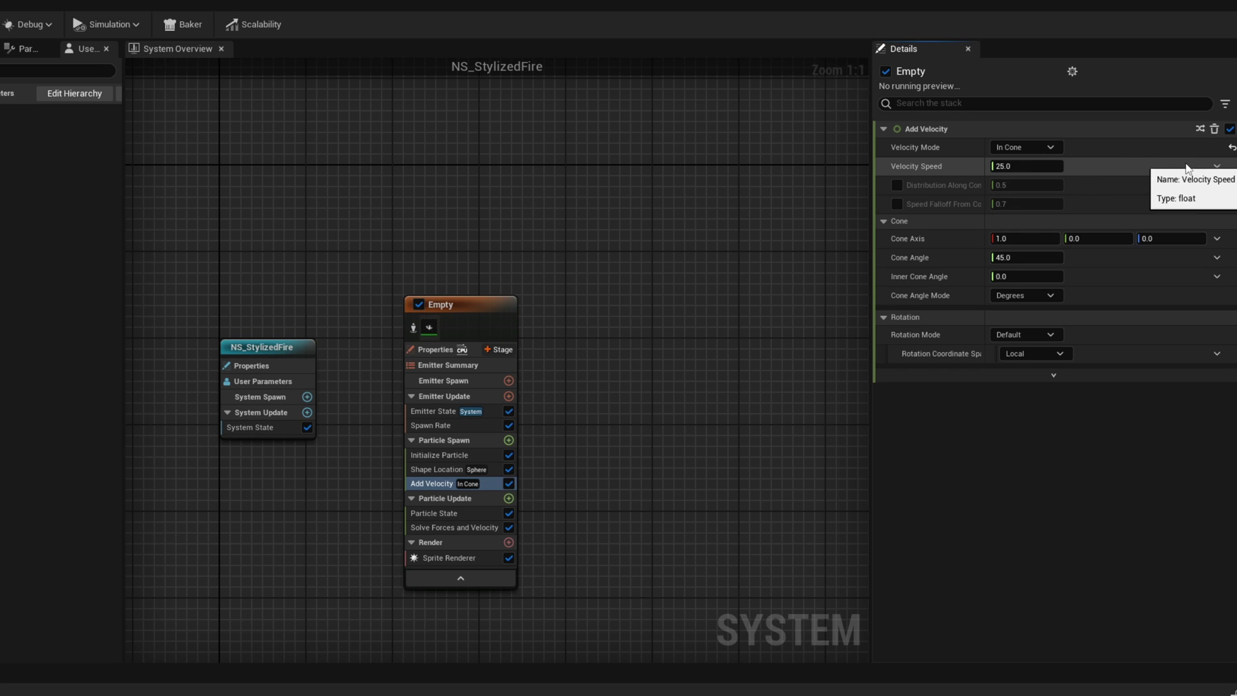
{"action": "left_click", "coordinate": [1215, 167]}
{"action": "type", "text": "ran"}
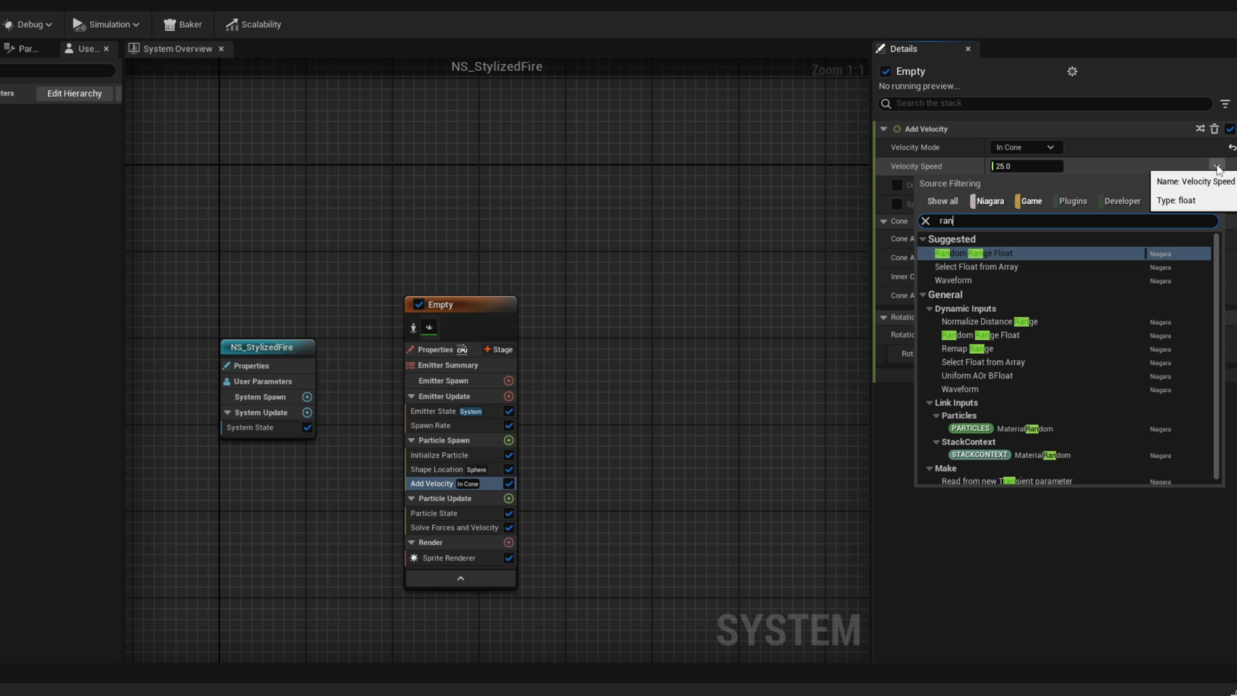
{"action": "key", "text": "Return"}
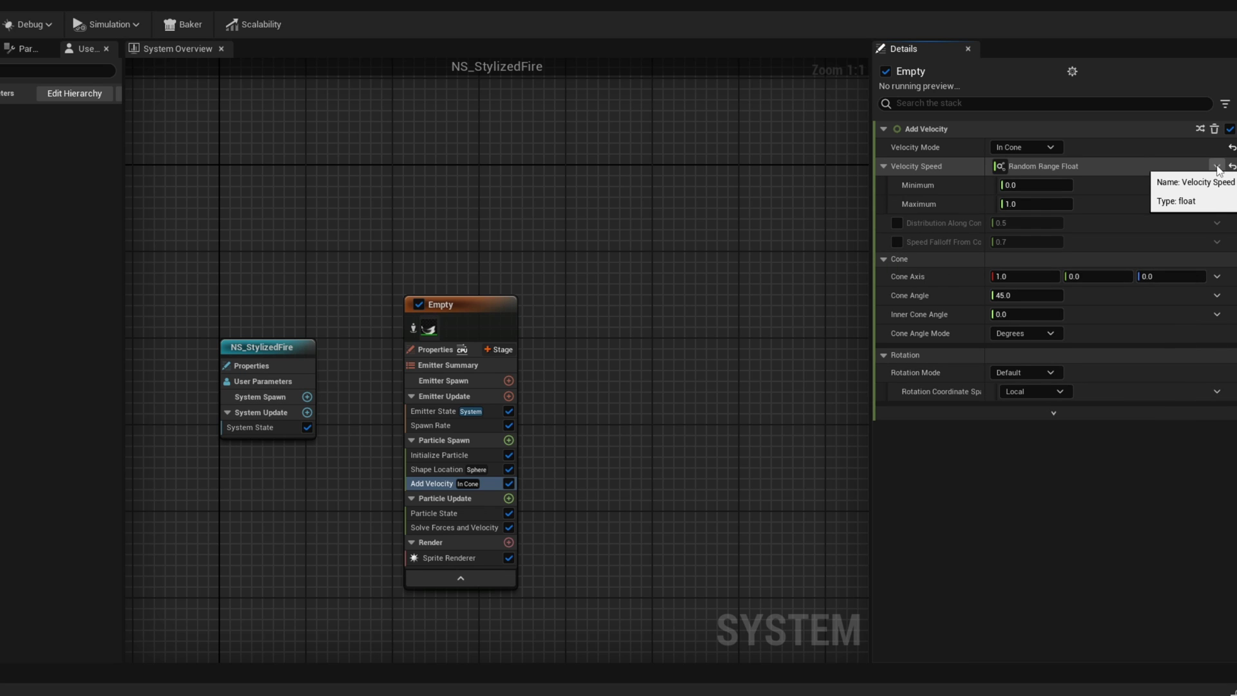
{"action": "left_click", "coordinate": [1034, 186]}
{"action": "type", "text": "1"}
{"action": "key", "text": "Tab"}
{"action": "type", "text": "2"}
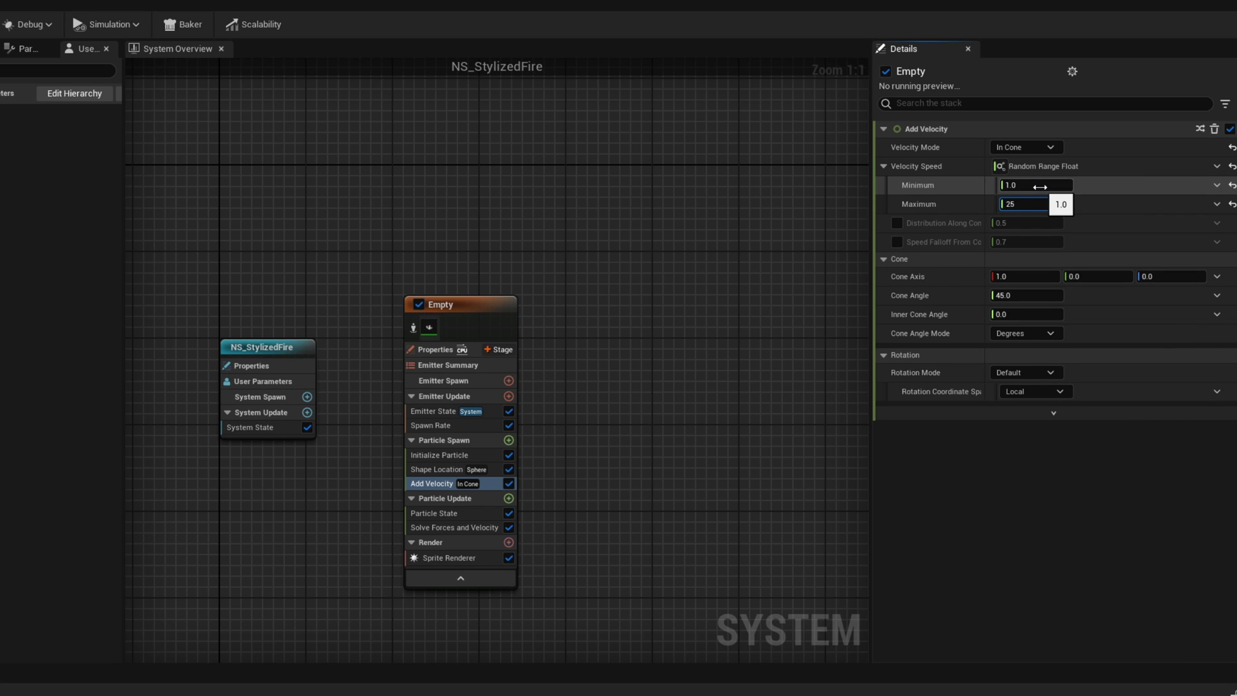
Step: Set the velocity Cone Angle to 40 and point the Cone Axis upward with values 0, 0, 1
{"action": "left_click", "coordinate": [1019, 295]}
{"action": "type", "text": "40"}
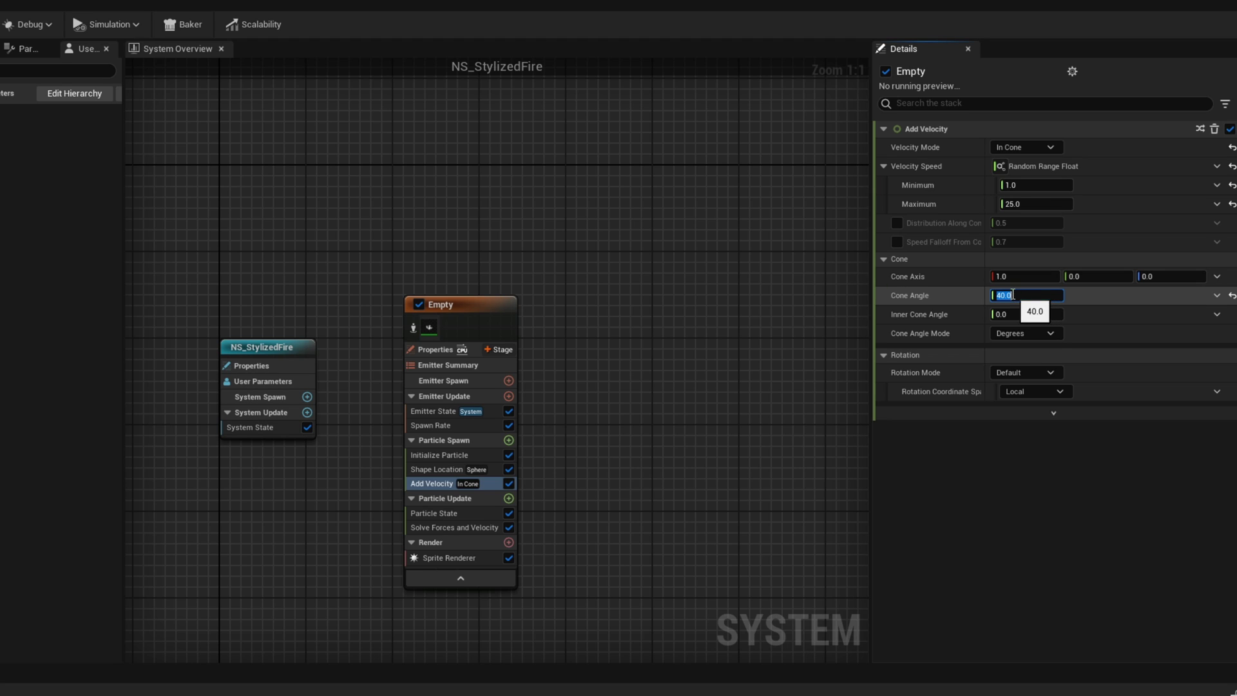
{"action": "left_click", "coordinate": [1016, 275]}
{"action": "type", "text": "0"}
{"action": "key", "text": "Tab"}
{"action": "key", "text": "Tab"}
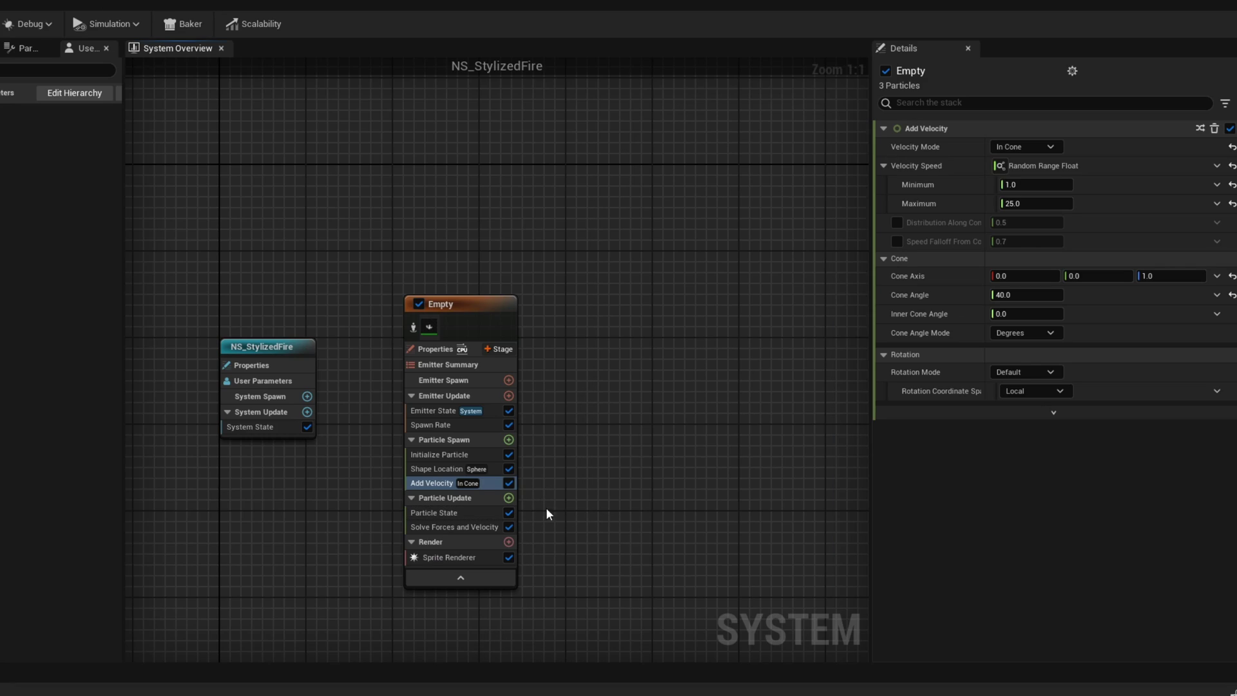
Step: Add a Sprite Rotation Rate module to the emitter's Particle Update stage
{"action": "right_click_drag", "start_coordinate": [1032, 534], "coordinate": [1051, 457]}
{"action": "right_click_drag", "start_coordinate": [565, 431], "coordinate": [555, 416]}
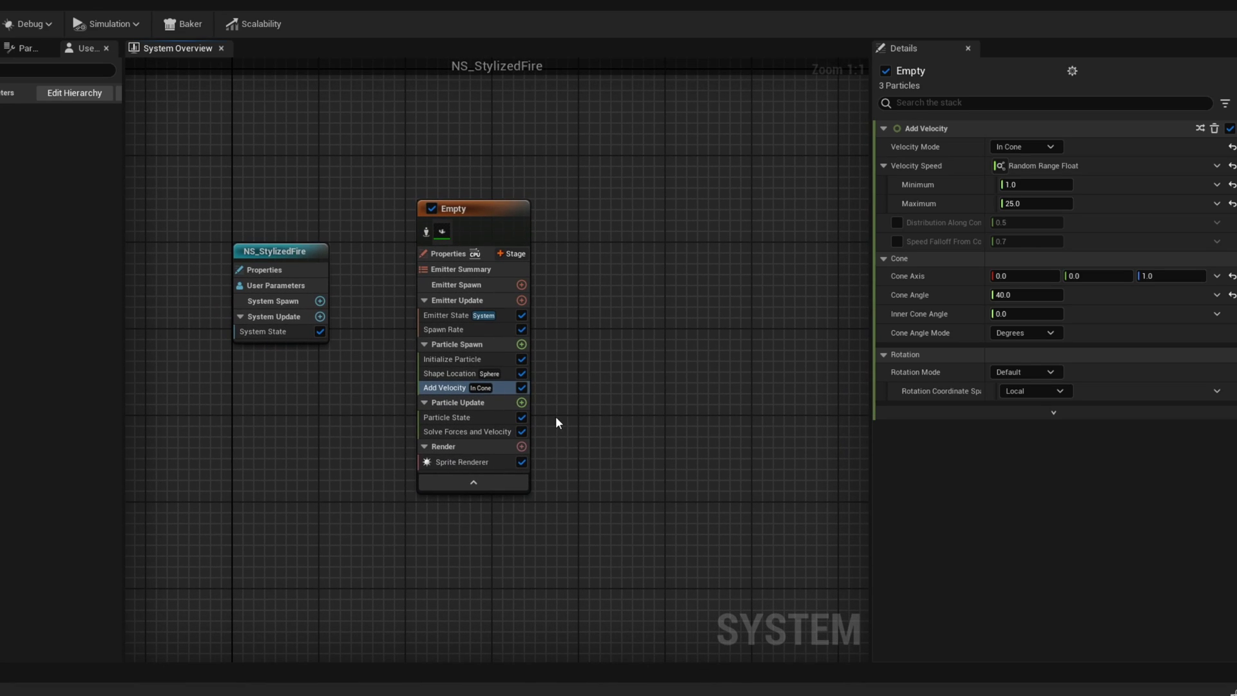
{"action": "left_click", "coordinate": [521, 402]}
{"action": "type", "text": "s"}
{"action": "key", "text": "Down"}
{"action": "key", "text": "Down"}
{"action": "key", "text": "Down"}
{"action": "key", "text": "Down"}
{"action": "key", "text": "Down"}
{"action": "key", "text": "Down"}
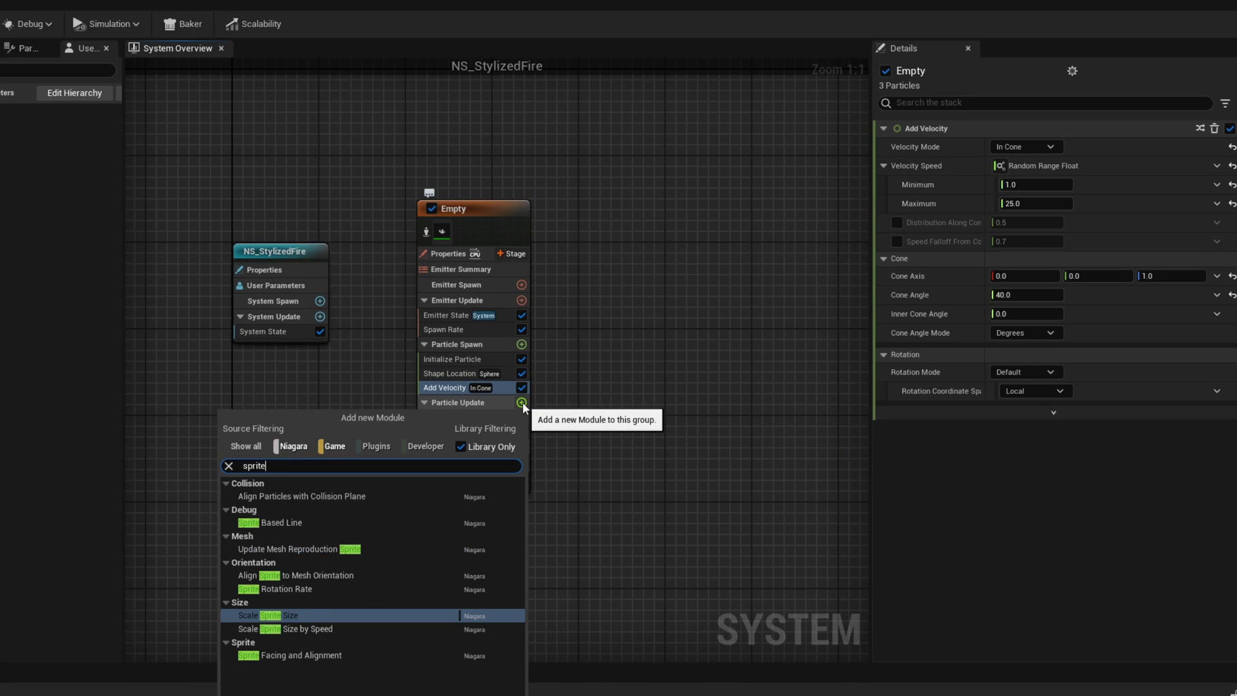
{"action": "key", "text": "Escape"}
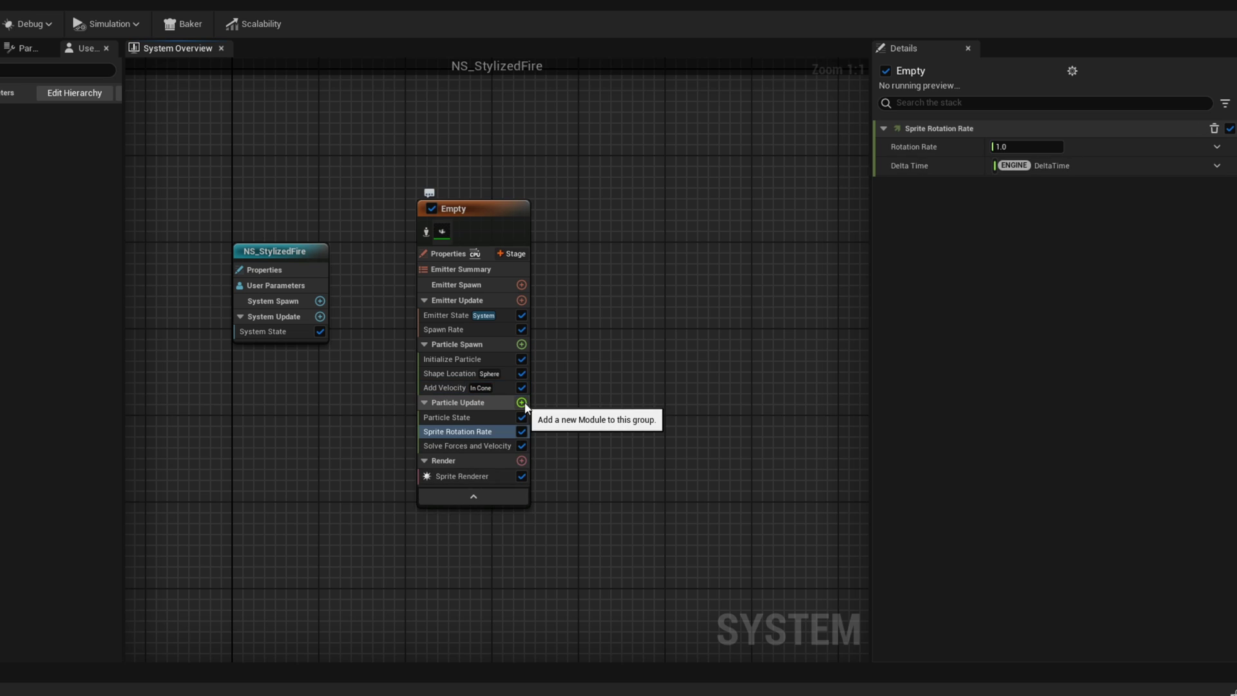
Step: Make the sprite's Rotation Rate a Random Range Float with a minimum of -60 and a positive maximum
{"action": "left_click", "coordinate": [1216, 148]}
{"action": "type", "text": "rand"}
{"action": "key", "text": "Return"}
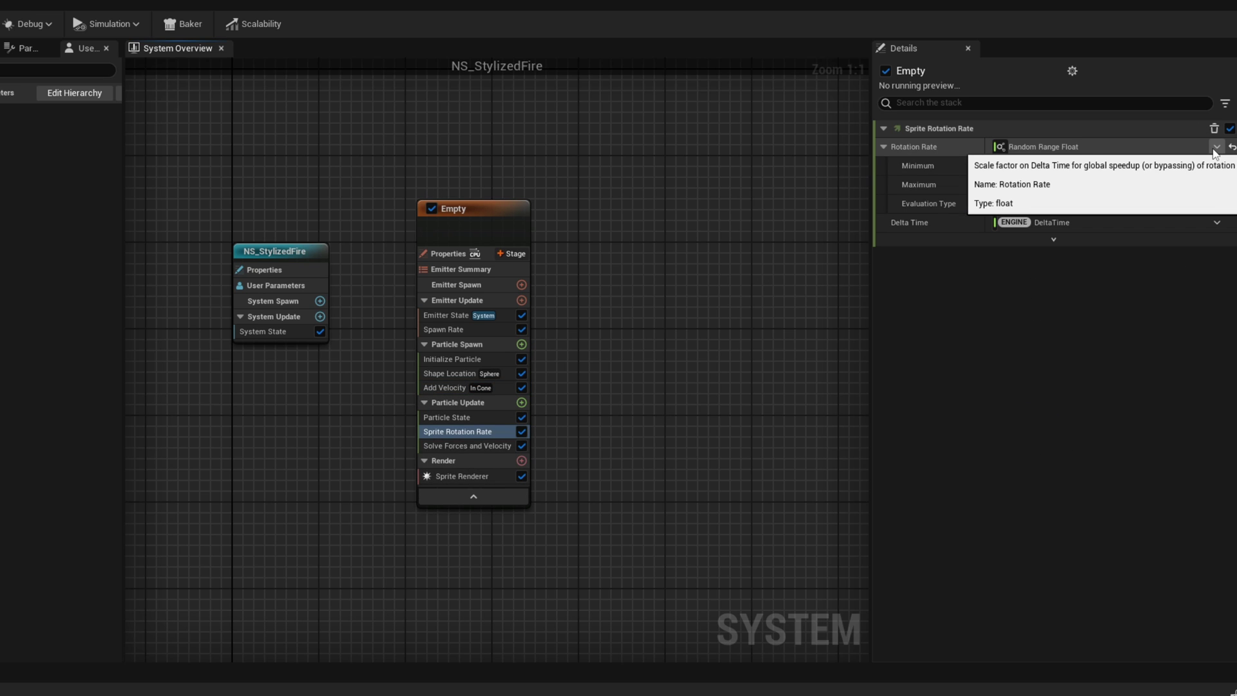
{"action": "left_click", "coordinate": [1043, 166]}
{"action": "type", "text": "-60"}
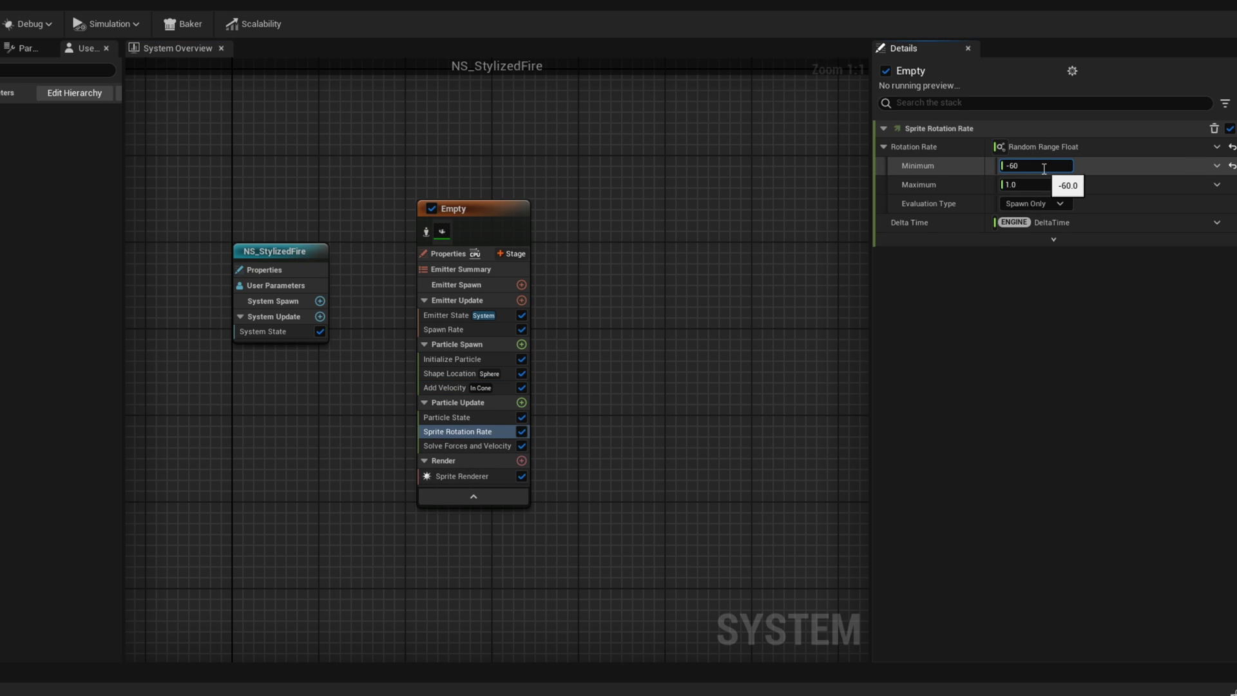
{"action": "key", "text": "Tab"}
{"action": "type", "text": "6"}
Step: Add a Scale Sprite Size module to Particle Update and apply the linear ramp-down template to its curve
{"action": "left_click", "coordinate": [521, 402]}
{"action": "type", "text": "scale spri"}
{"action": "key", "text": "Return"}
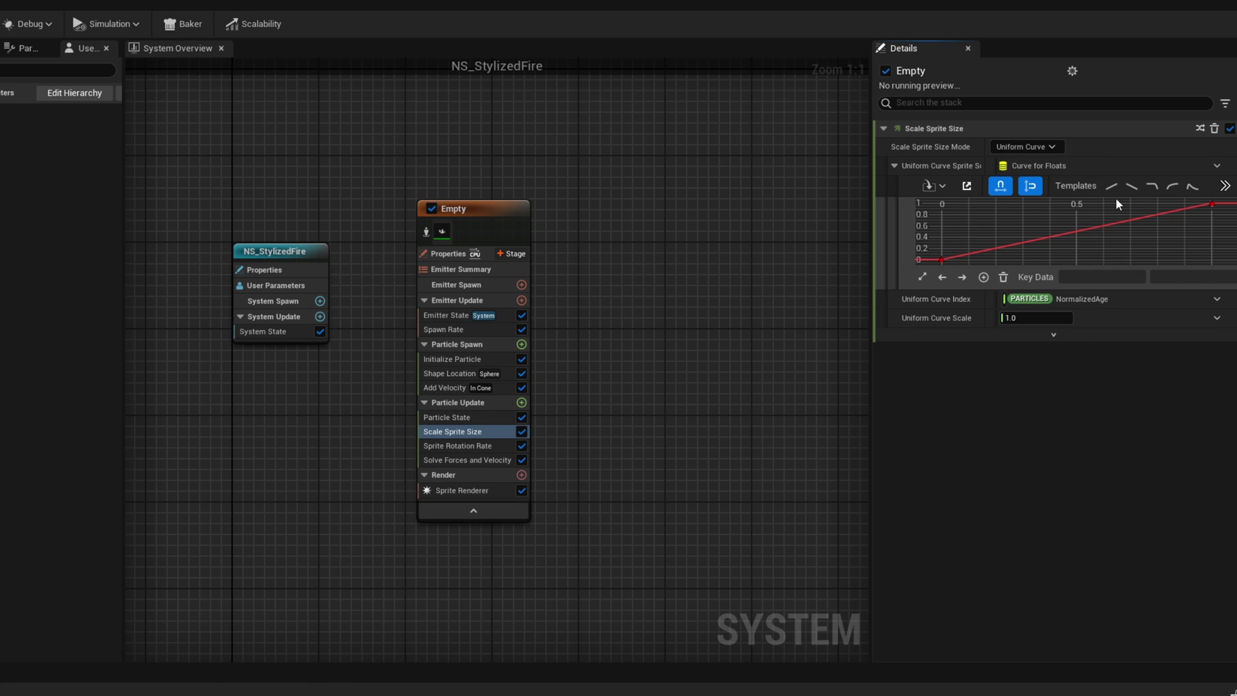
{"action": "left_click", "coordinate": [1132, 186]}
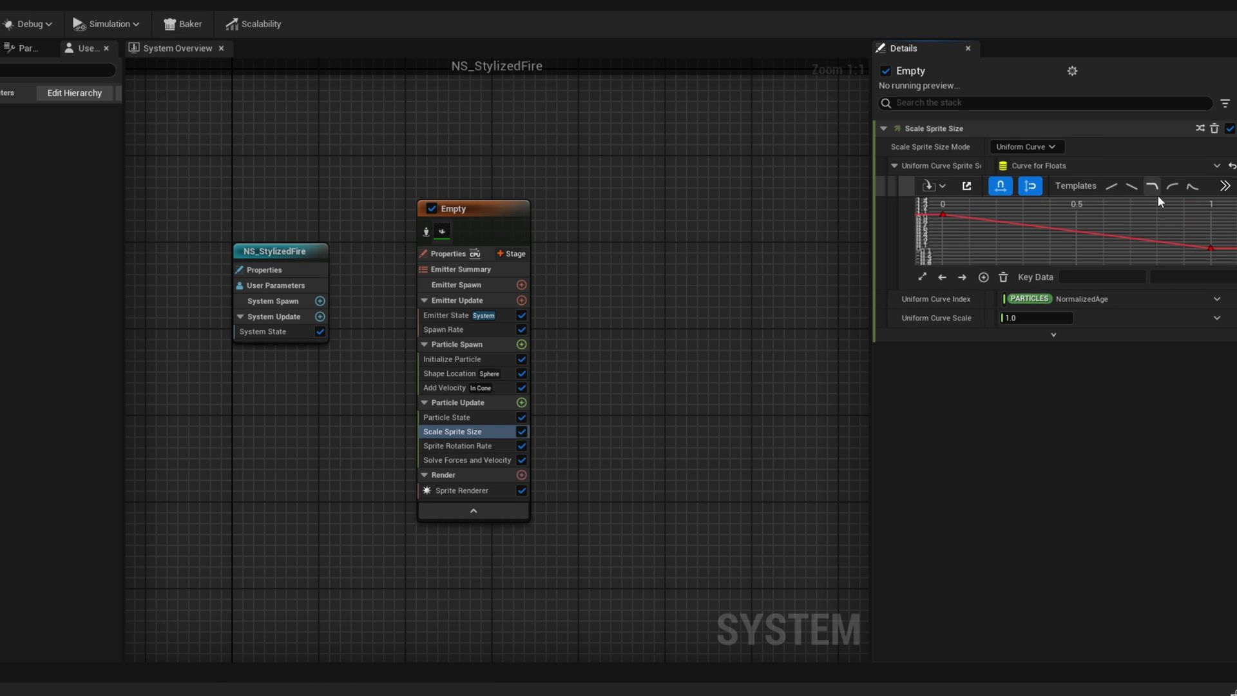
Step: Set the end key of the Scale Sprite Size curve, at time 1.0, to a value of 0.6
{"action": "left_click", "coordinate": [1210, 249]}
{"action": "left_click", "coordinate": [1203, 272]}
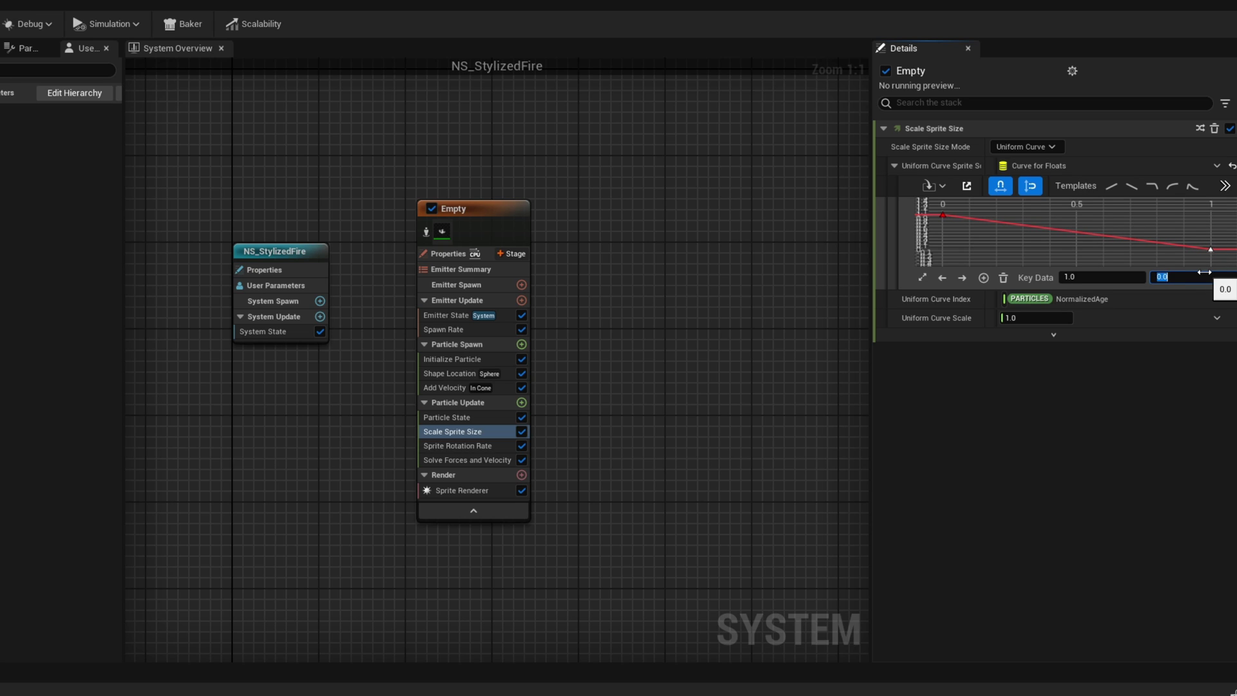
{"action": "type", "text": ".6"}
{"action": "key", "text": "Return"}
Step: Smooth both keys of the sprite size curve and adjust the end key's tangent so the size falls off mostly late in life
{"action": "left_click", "coordinate": [941, 214], "text": "shift"}
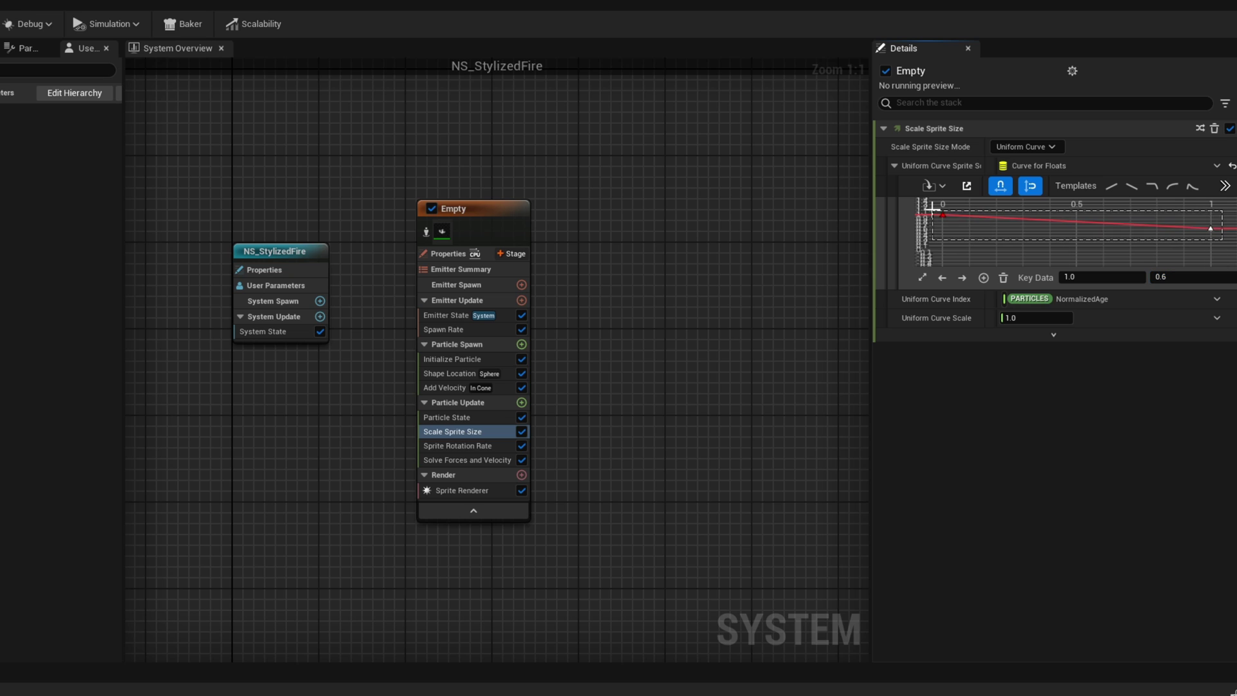
{"action": "right_click", "coordinate": [938, 212]}
{"action": "left_click", "coordinate": [1018, 365]}
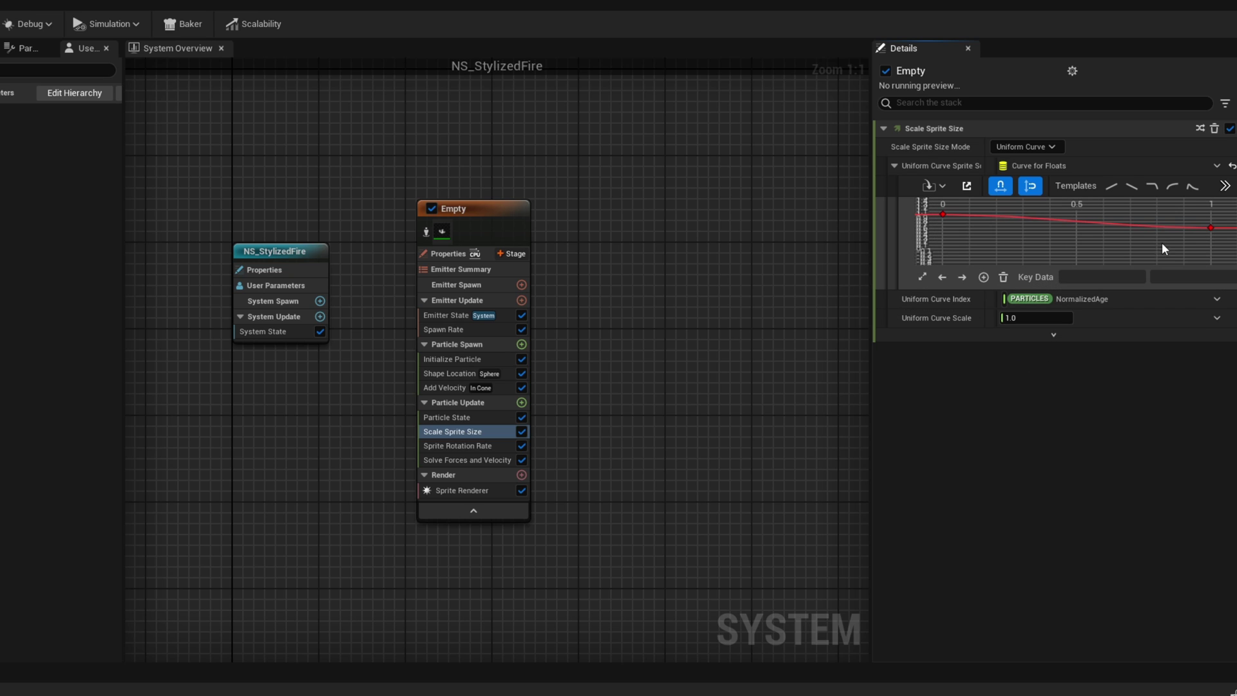
{"action": "left_click", "coordinate": [1211, 228]}
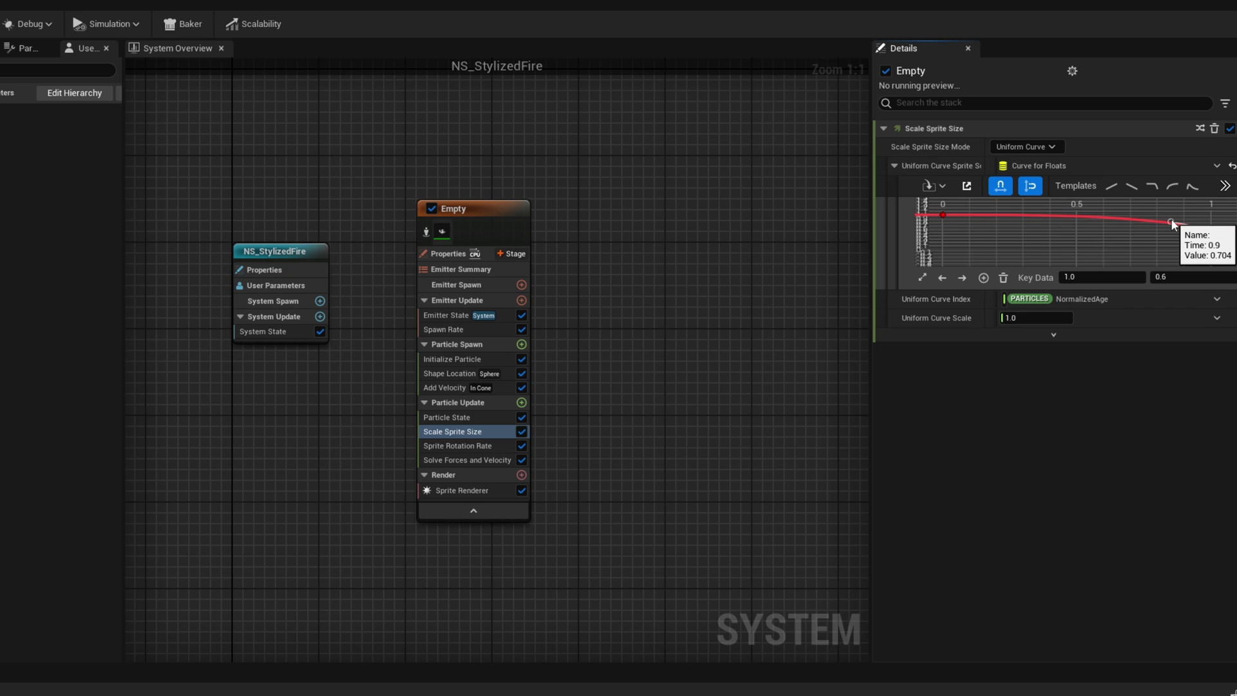
{"action": "key", "text": "f"}
{"action": "left_click", "coordinate": [1006, 245]}
{"action": "key", "text": "f"}
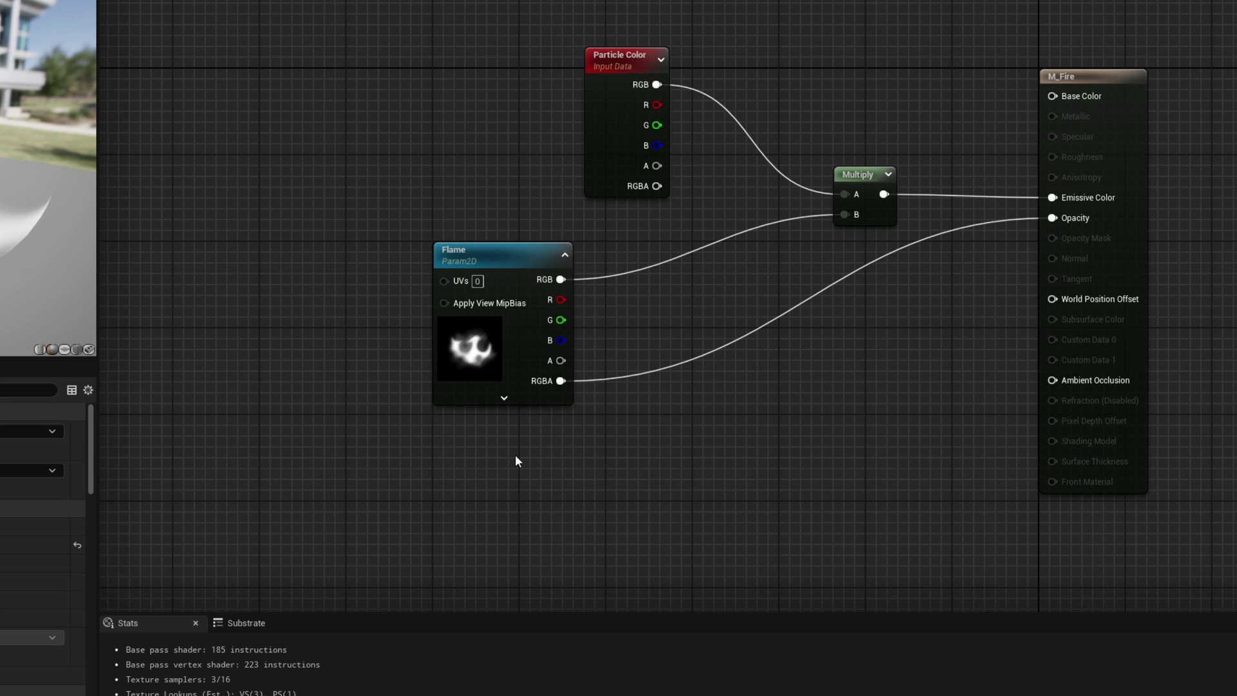
Step: Add a Power node and a Texture Sample node below the Flame texture in the M_Fire material graph
{"action": "right_click", "coordinate": [516, 460]}
{"action": "type", "text": "power"}
{"action": "key", "text": "Escape"}
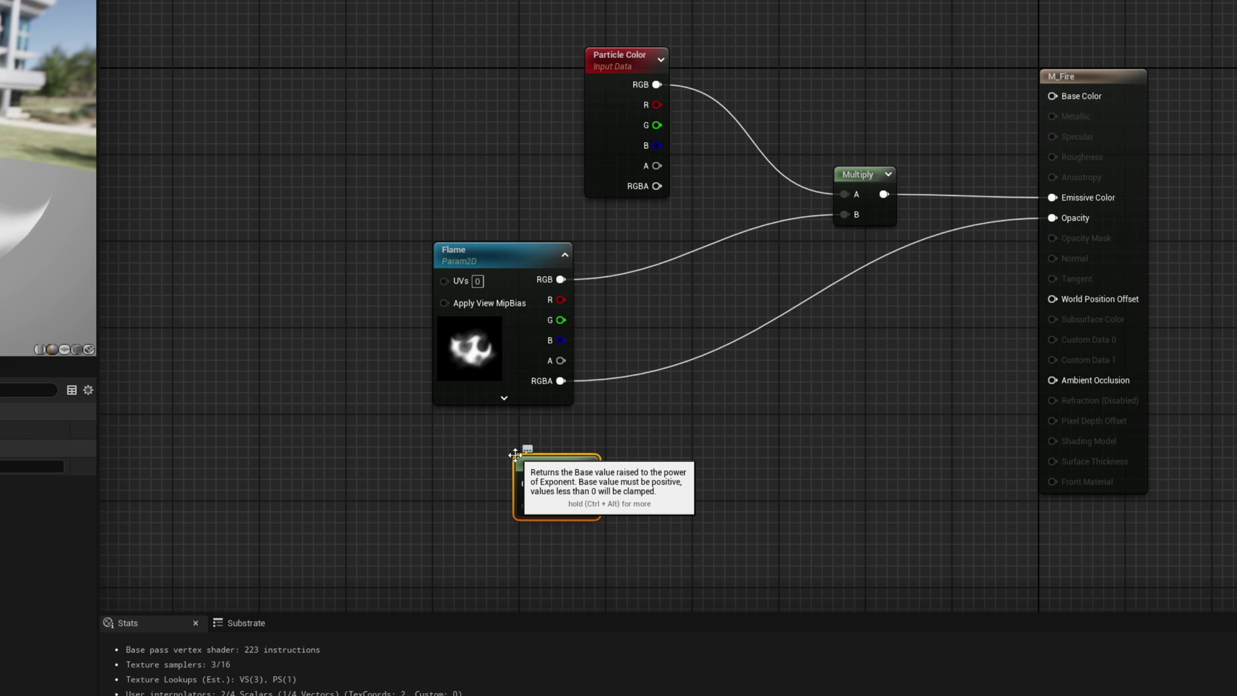
{"action": "right_click", "coordinate": [247, 451]}
{"action": "type", "text": "texture"}
{"action": "key", "text": "Return"}
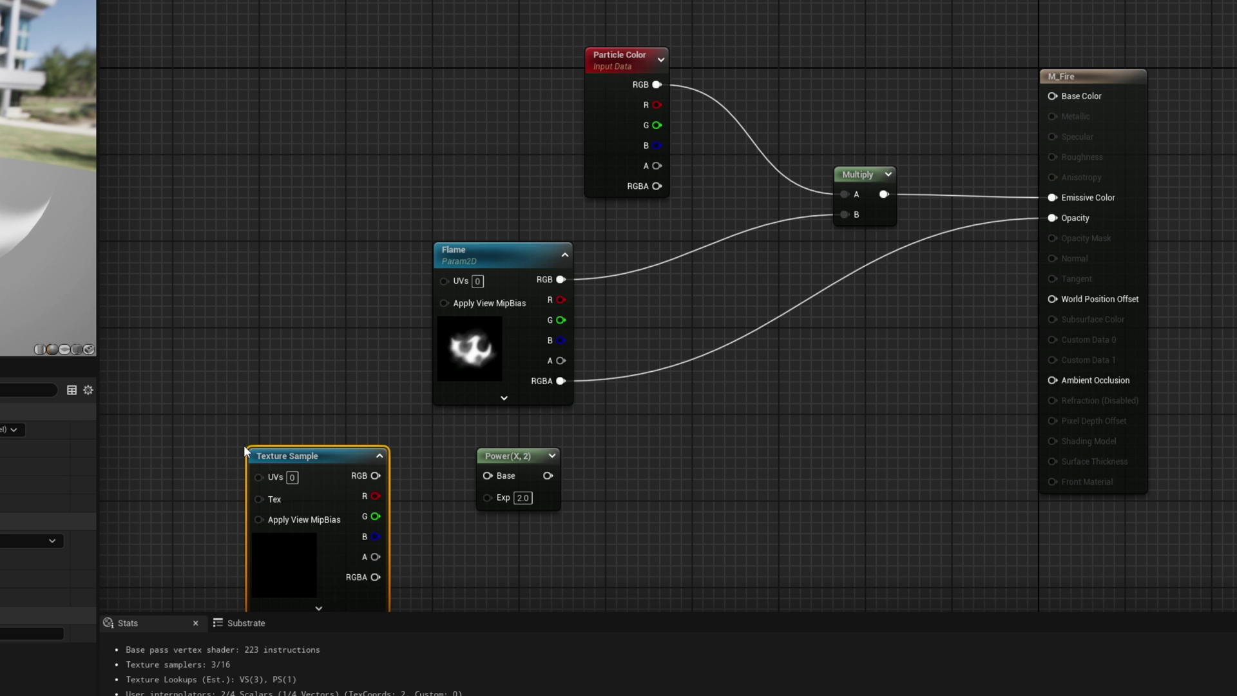
Step: Assign the T_Voronoi01 texture to the new Texture Sample node and browse to its asset
{"action": "right_click_drag", "start_coordinate": [244, 445], "coordinate": [258, 335]}
{"action": "left_click", "coordinate": [44, 541]}
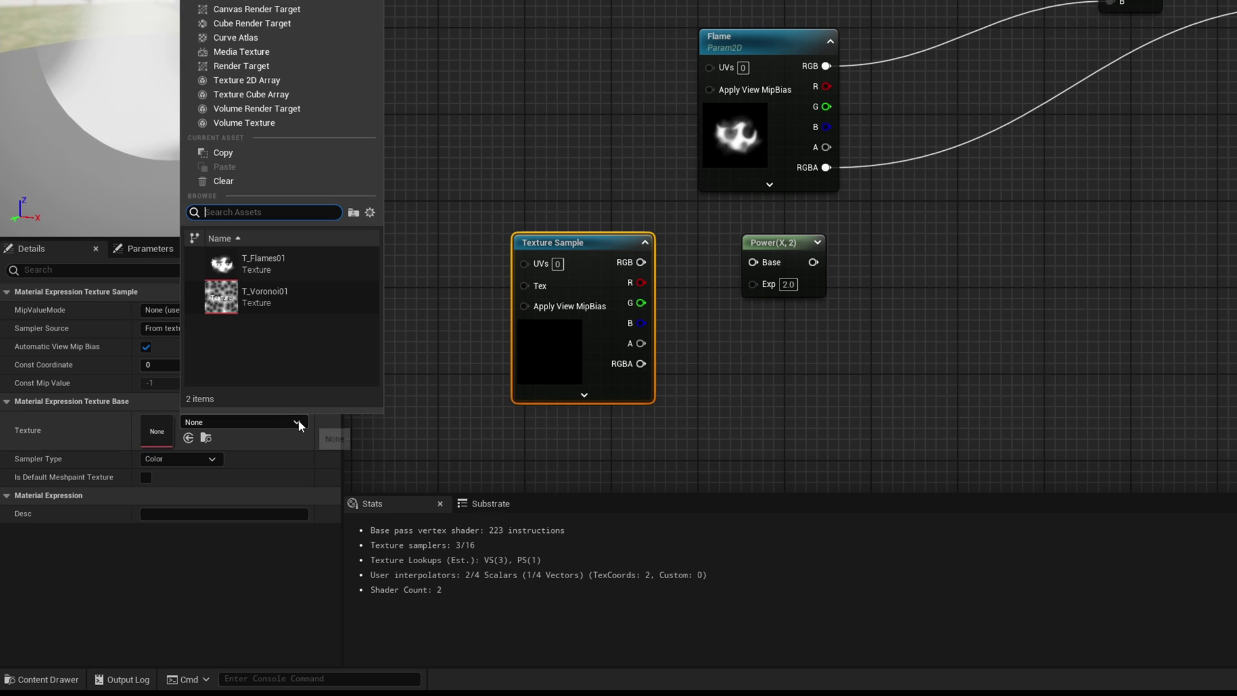
{"action": "left_click", "coordinate": [285, 297]}
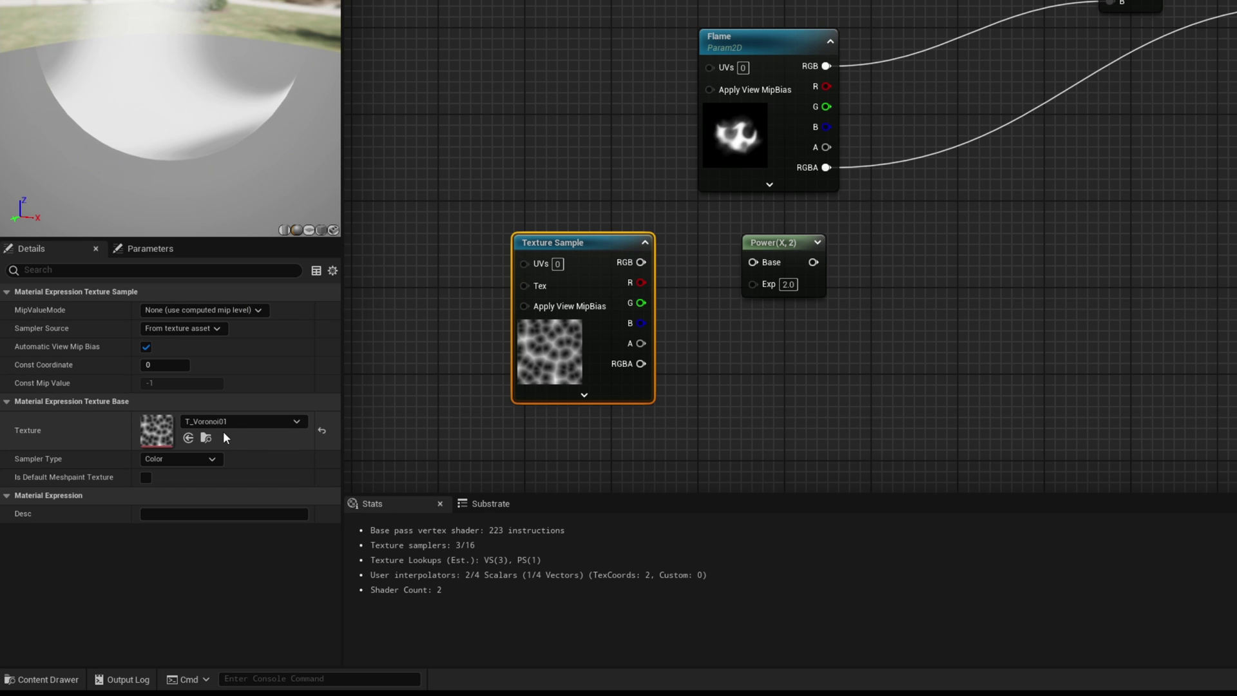
{"action": "left_click", "coordinate": [208, 437]}
{"action": "double_click", "coordinate": [409, 483]}
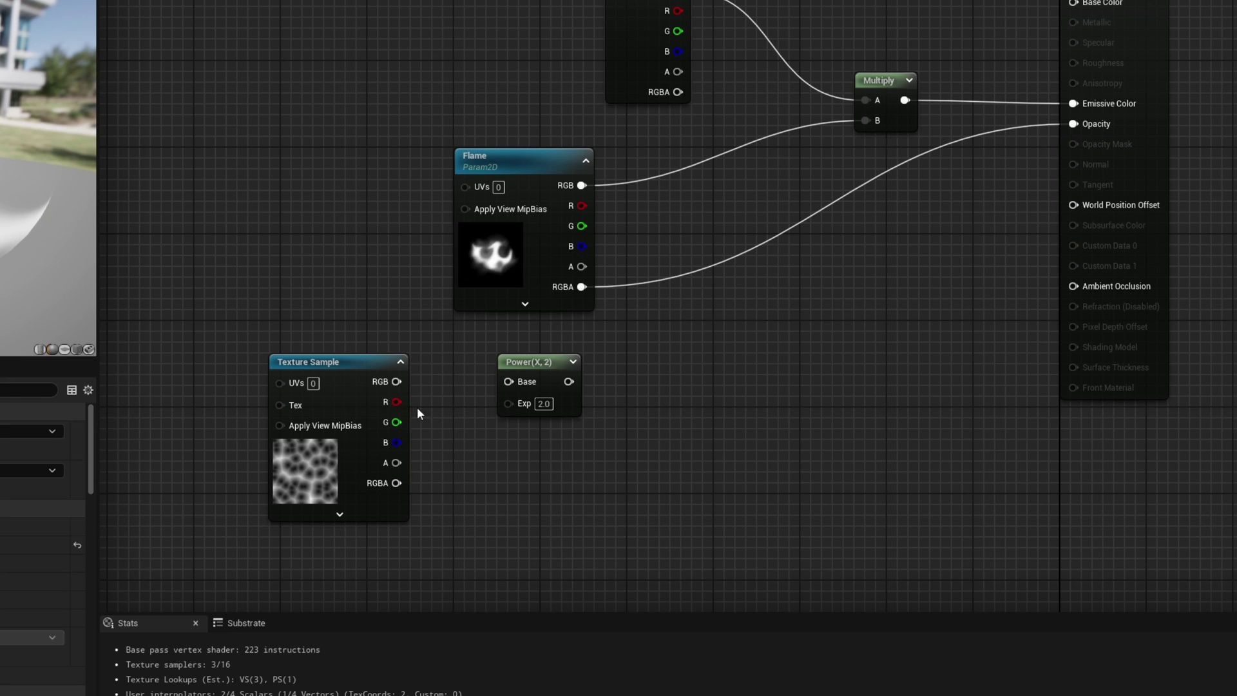
Step: Feed the Voronoi texture's RGB into the Power base, and multiply the Flame RGB by the Power result in a new Multiply node
{"action": "left_click_drag", "start_coordinate": [396, 381], "coordinate": [511, 383]}
{"action": "right_click", "coordinate": [779, 326]}
{"action": "type", "text": "mult"}
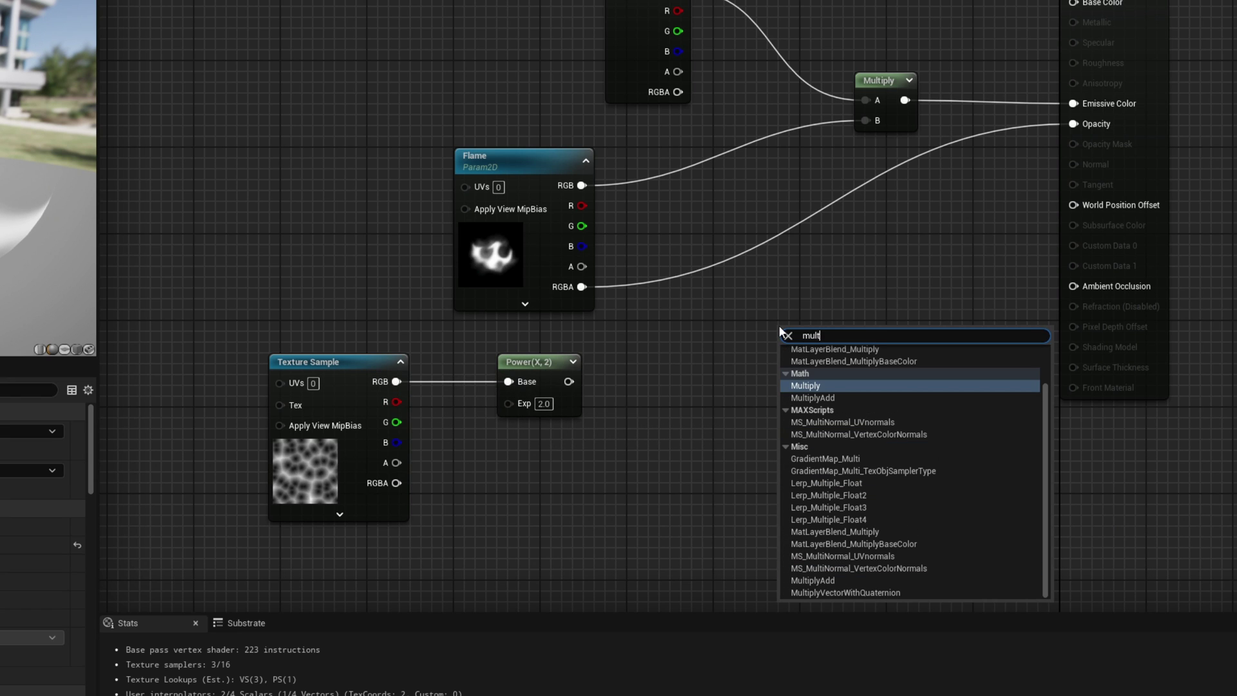
{"action": "key", "text": "Return"}
{"action": "left_click_drag", "start_coordinate": [829, 330], "coordinate": [731, 257]}
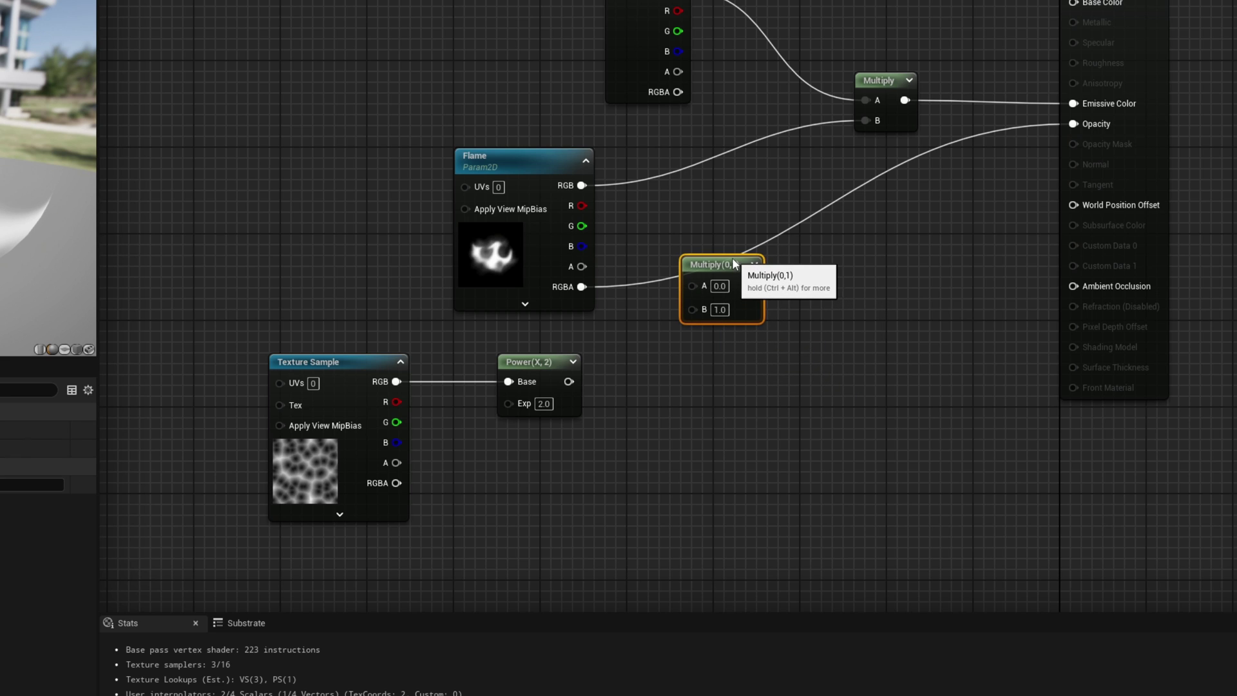
{"action": "left_click_drag", "start_coordinate": [582, 185], "coordinate": [690, 281]}
{"action": "left_click_drag", "start_coordinate": [569, 381], "coordinate": [689, 302]}
{"action": "left_click", "coordinate": [883, 270]}
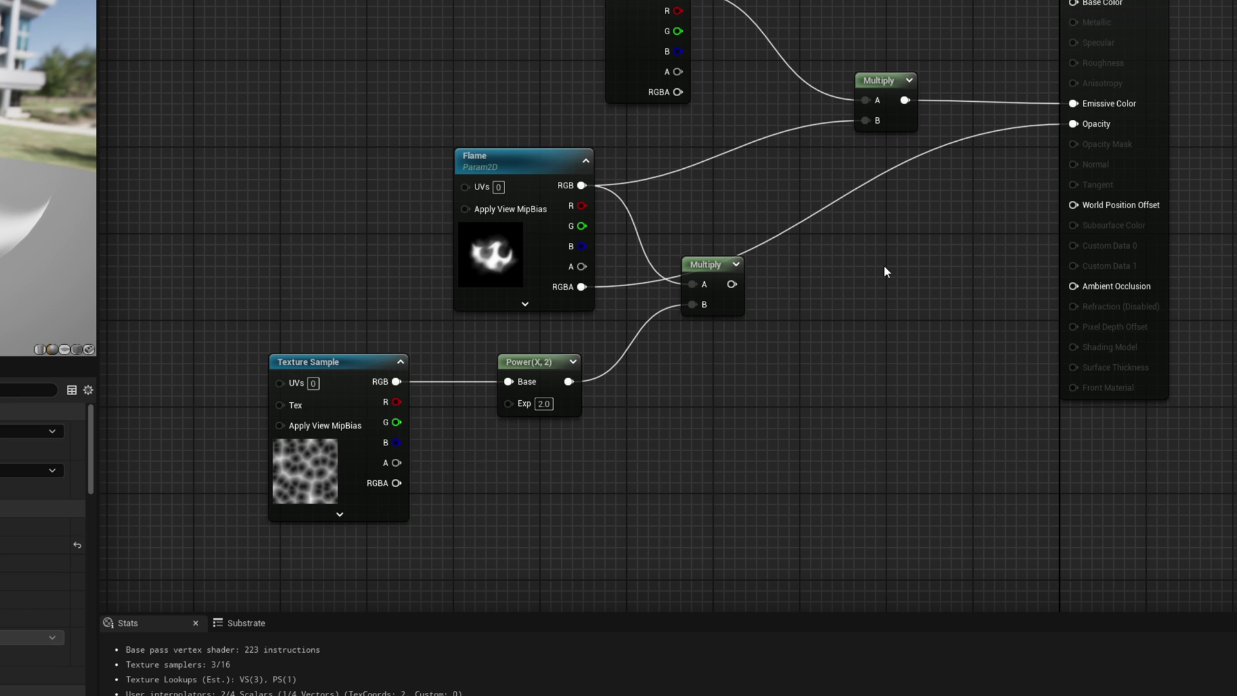
Step: Add a second Power node and route the new Multiply result through its base into the material's Opacity
{"action": "right_click", "coordinate": [884, 265]}
{"action": "type", "text": "power"}
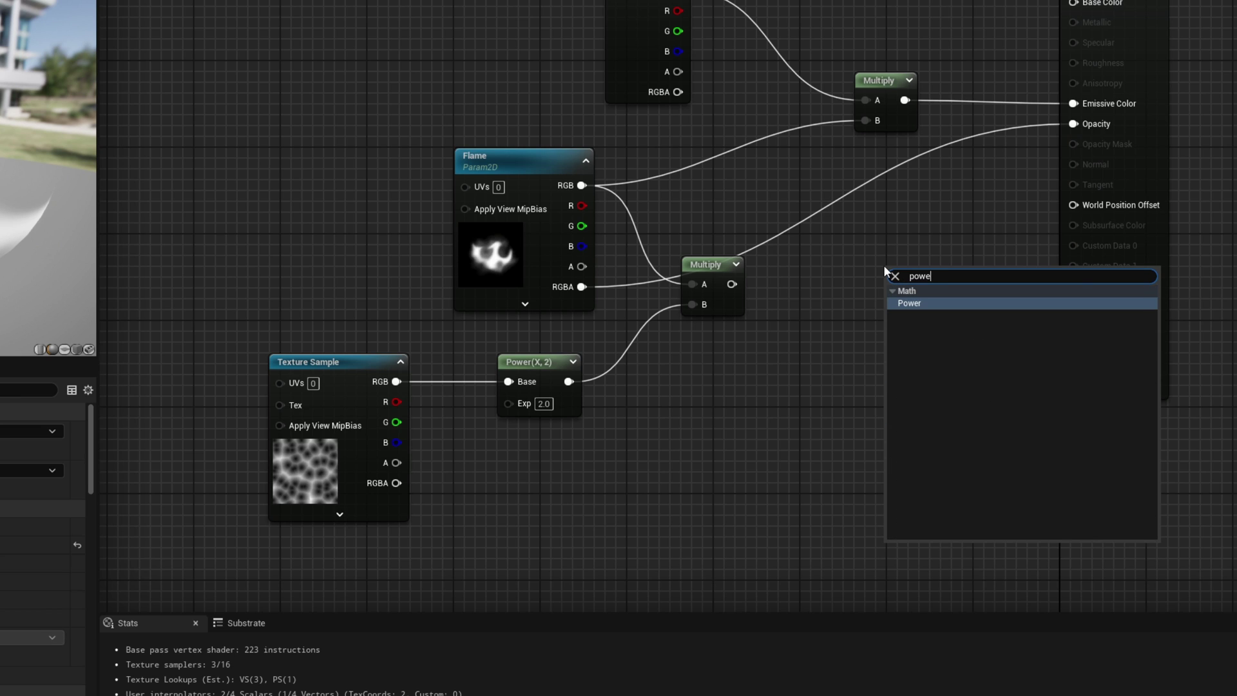
{"action": "key", "text": "Return"}
{"action": "left_click_drag", "start_coordinate": [933, 282], "coordinate": [892, 260]}
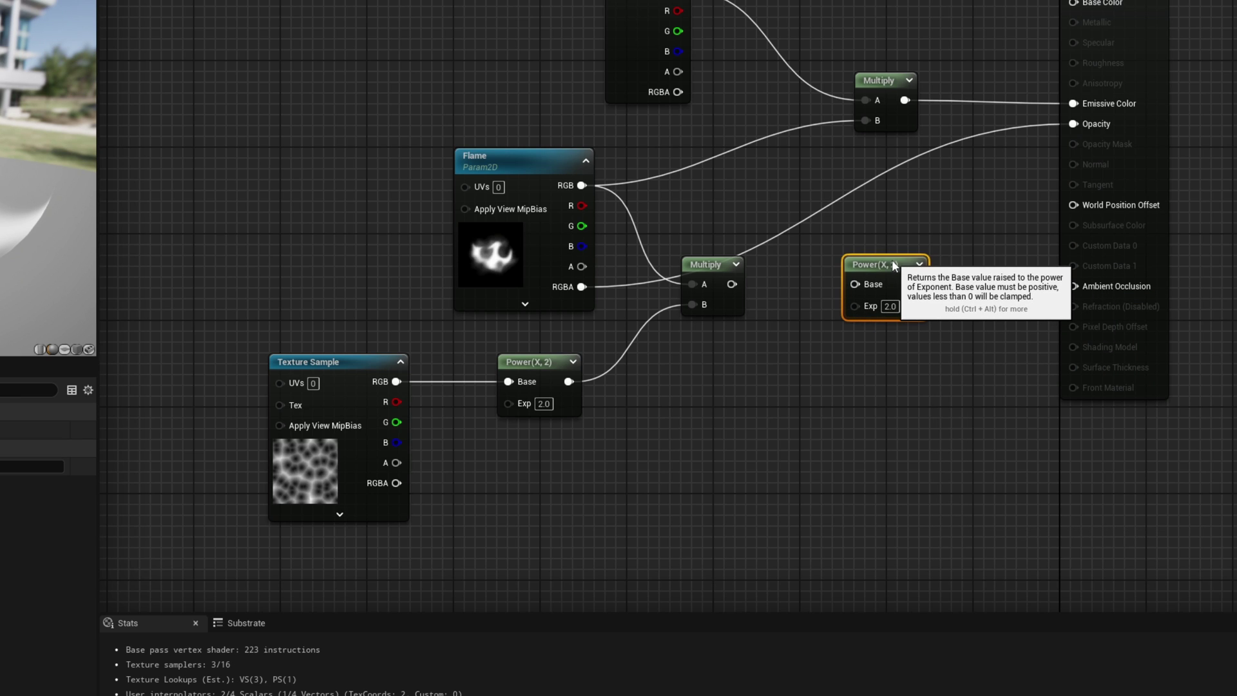
{"action": "left_click_drag", "start_coordinate": [732, 284], "coordinate": [1073, 122]}
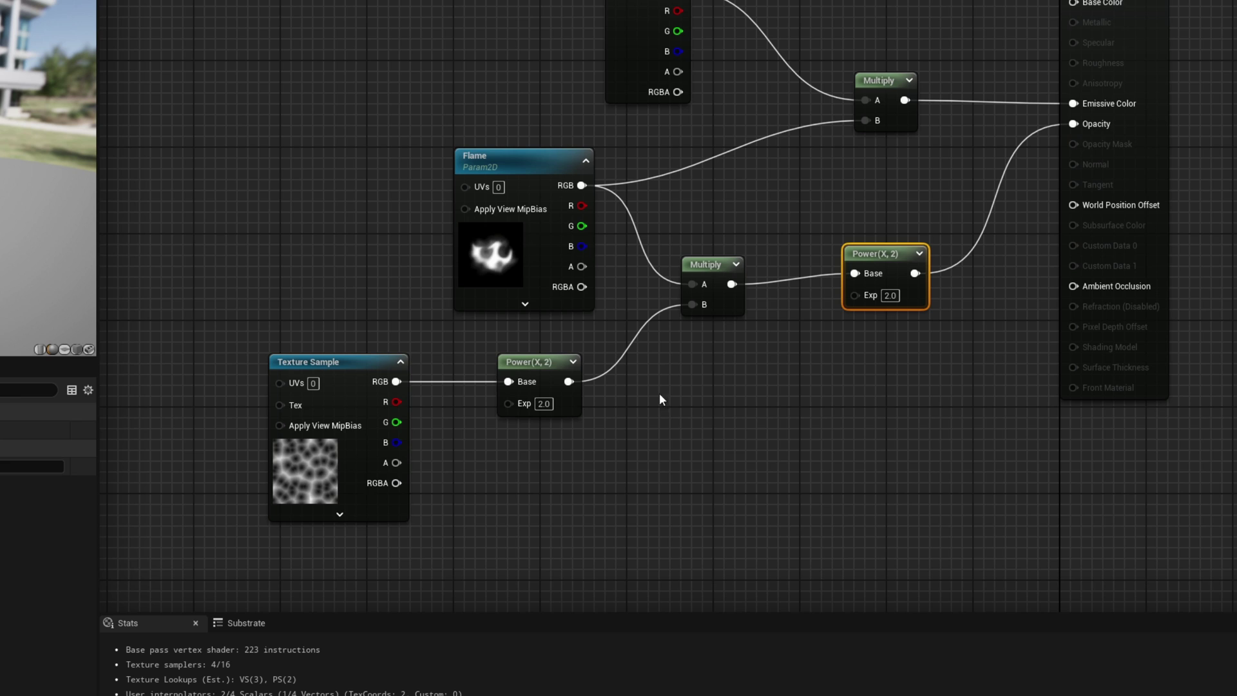
Step: Add a Dynamic Parameter node below the Voronoi texture and name its first two parameters Power and Erosion
{"action": "right_click_drag", "start_coordinate": [477, 516], "coordinate": [550, 409]}
{"action": "right_click", "coordinate": [359, 463]}
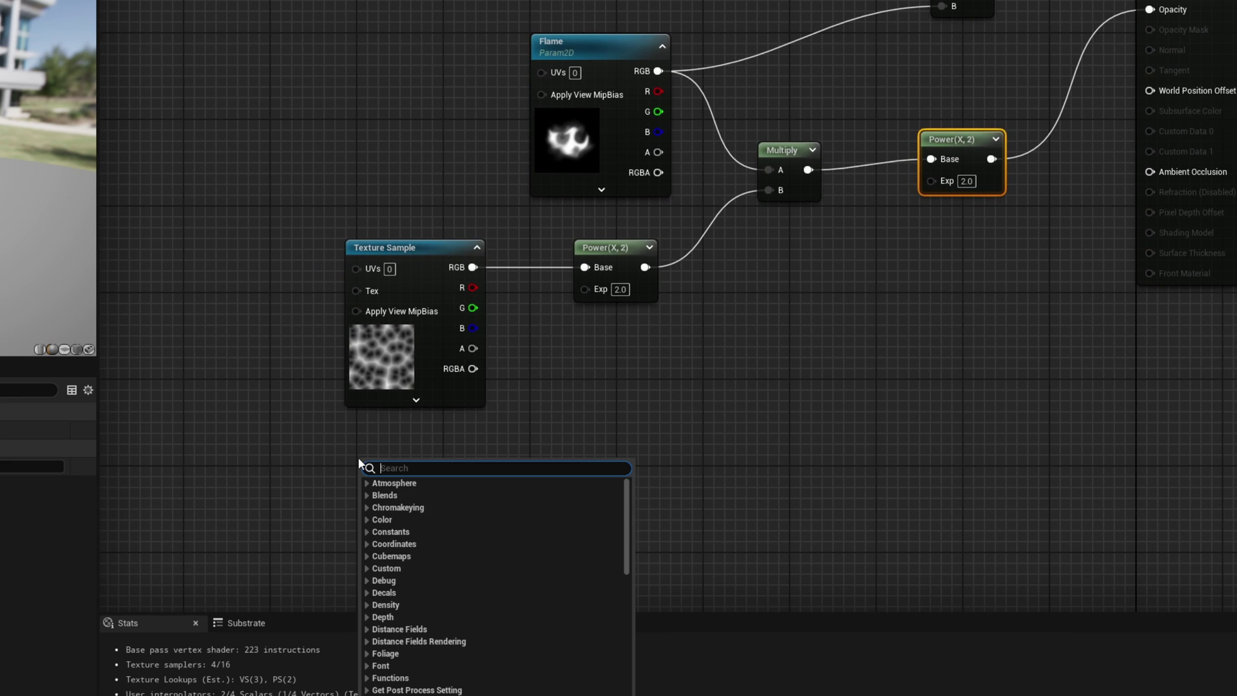
{"action": "type", "text": "dynamic"}
{"action": "key", "text": "Return"}
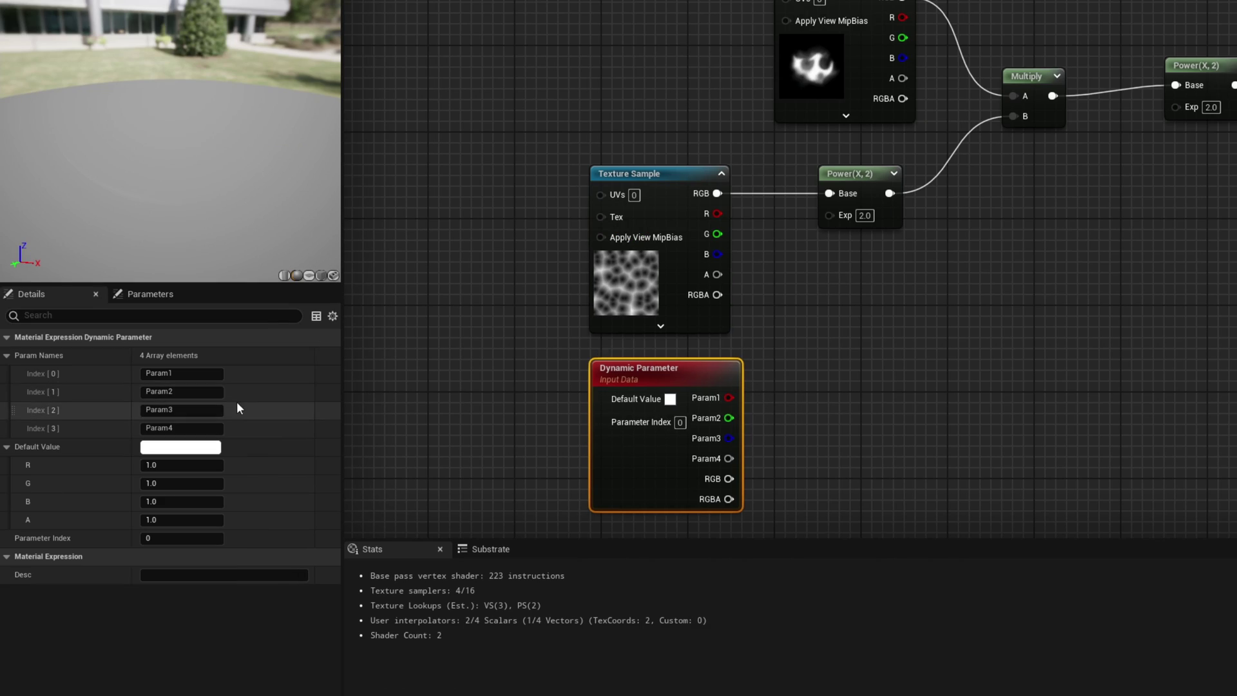
{"action": "left_click", "coordinate": [178, 372]}
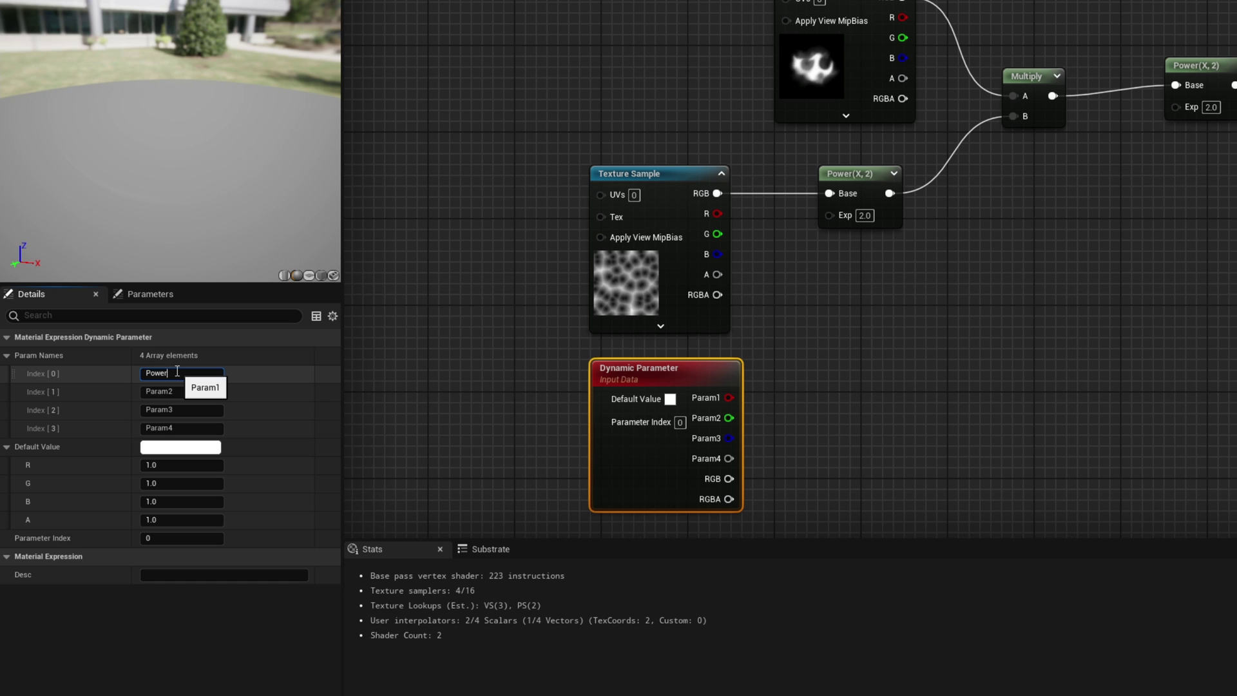
{"action": "key", "text": "Tab"}
{"action": "key", "text": "Return"}
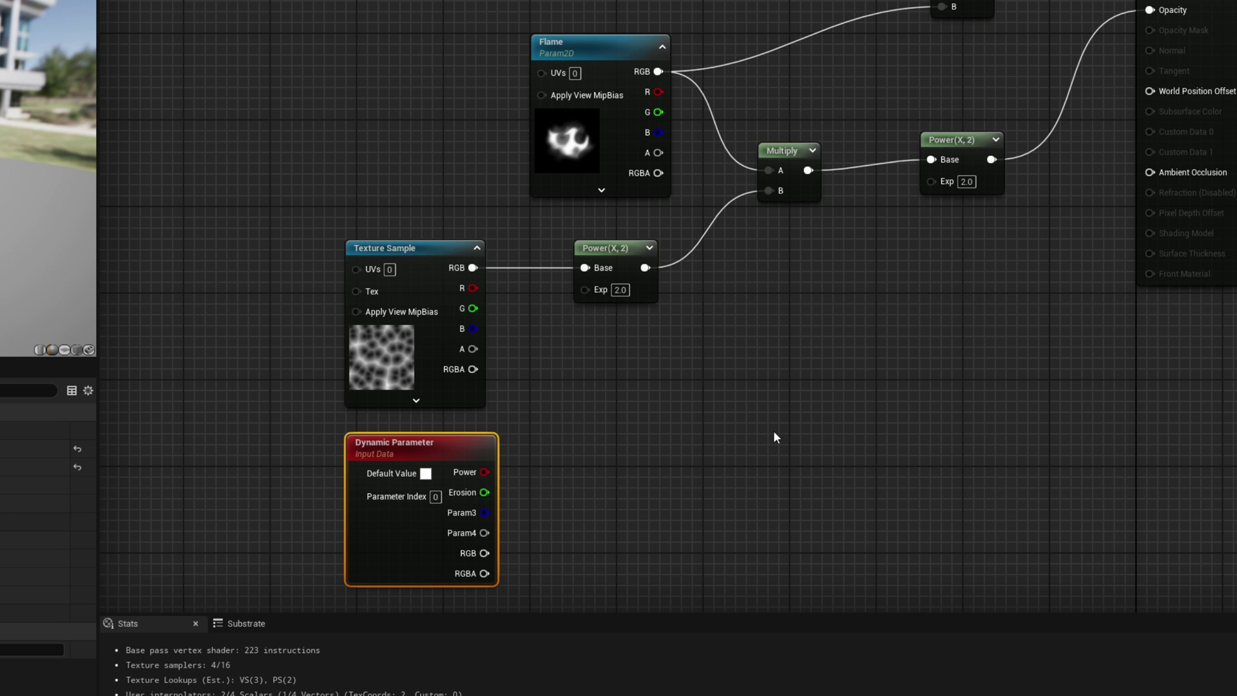
Step: Connect Power to the Voronoi Power node's exponent and Erosion to the opacity Power node's exponent, and save M_Fire
{"action": "left_click_drag", "start_coordinate": [490, 471], "coordinate": [587, 288]}
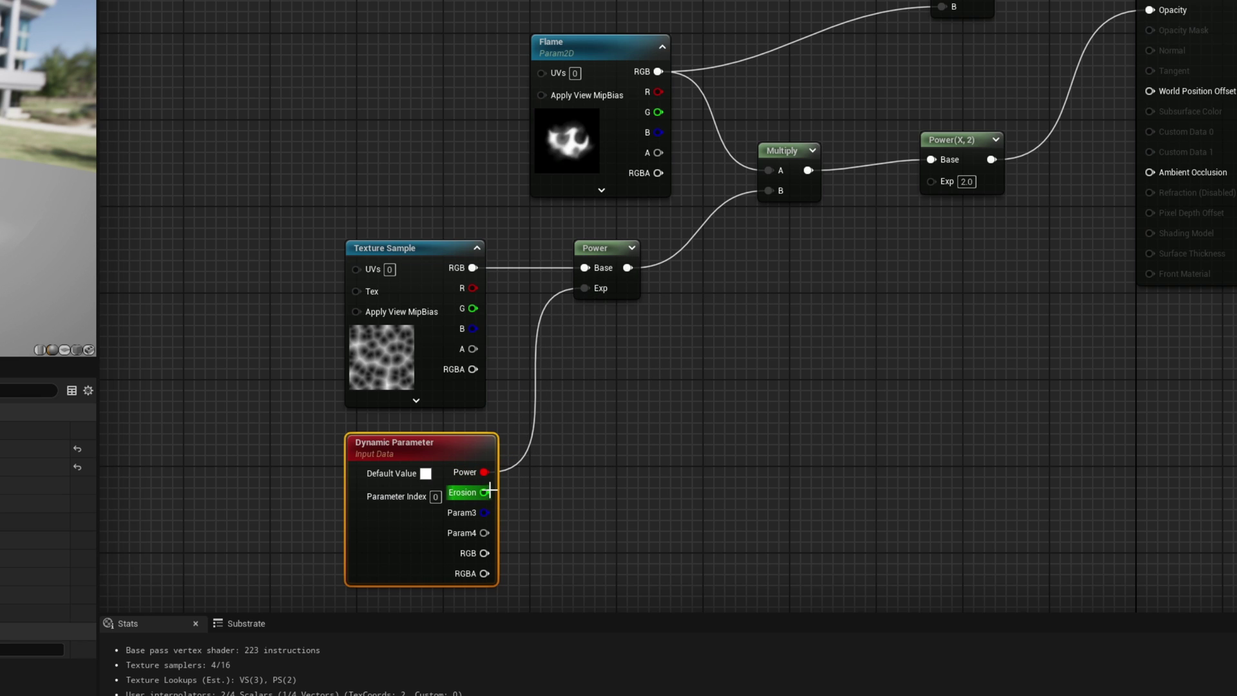
{"action": "left_click_drag", "start_coordinate": [490, 492], "coordinate": [934, 184]}
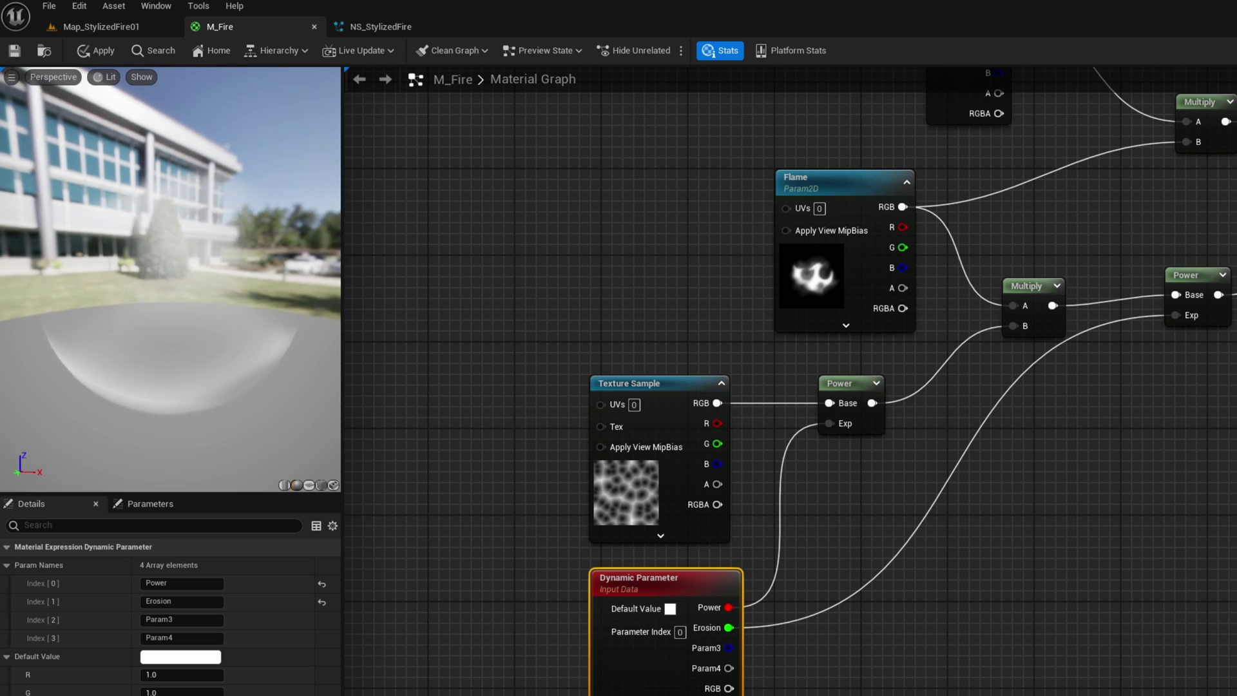
{"action": "left_click_drag", "start_coordinate": [161, 370], "coordinate": [192, 373]}
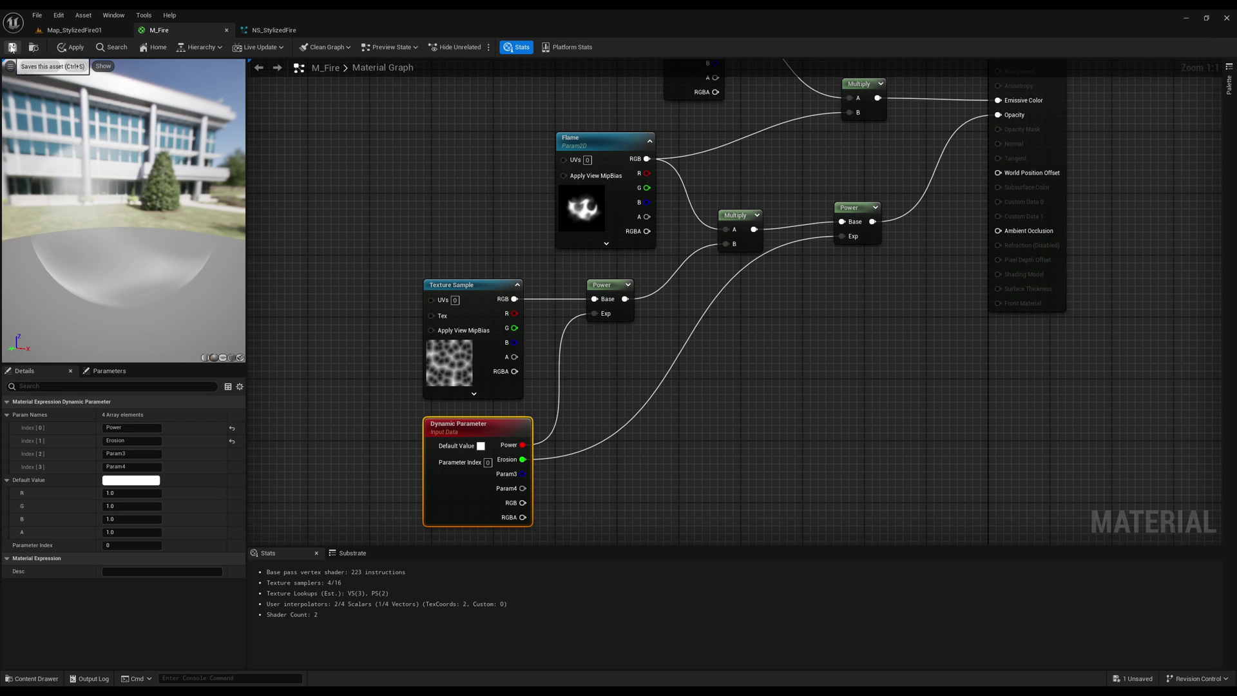
{"action": "left_click", "coordinate": [15, 50]}
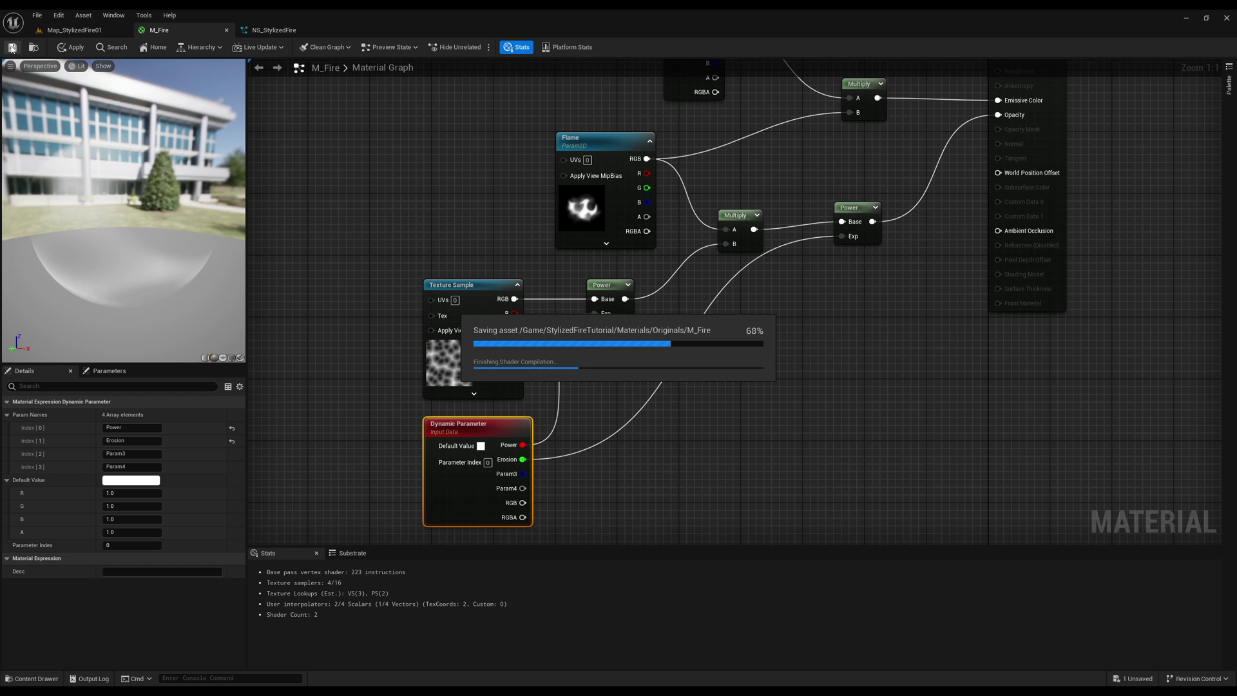
Step: Switch to the NS_StylizedFire system and add a Dynamic Material Parameters module to the emitter's Particle Update stage
{"action": "left_click", "coordinate": [271, 29]}
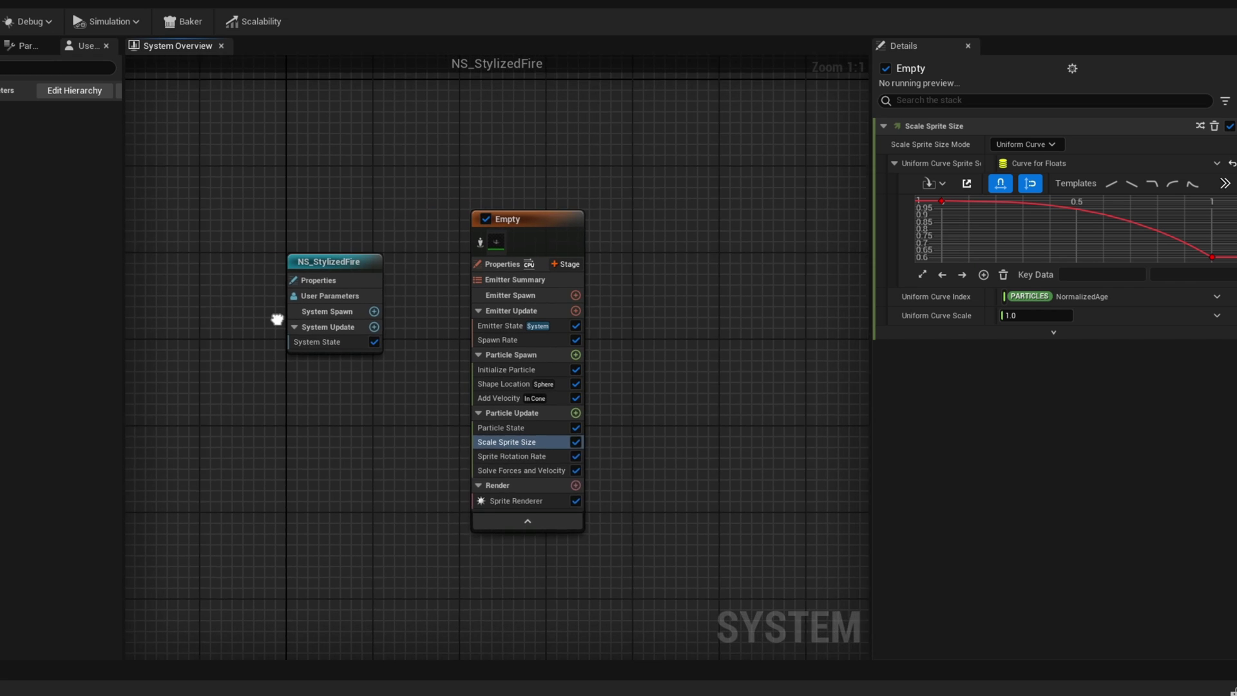
{"action": "right_click_drag", "start_coordinate": [277, 320], "coordinate": [307, 322]}
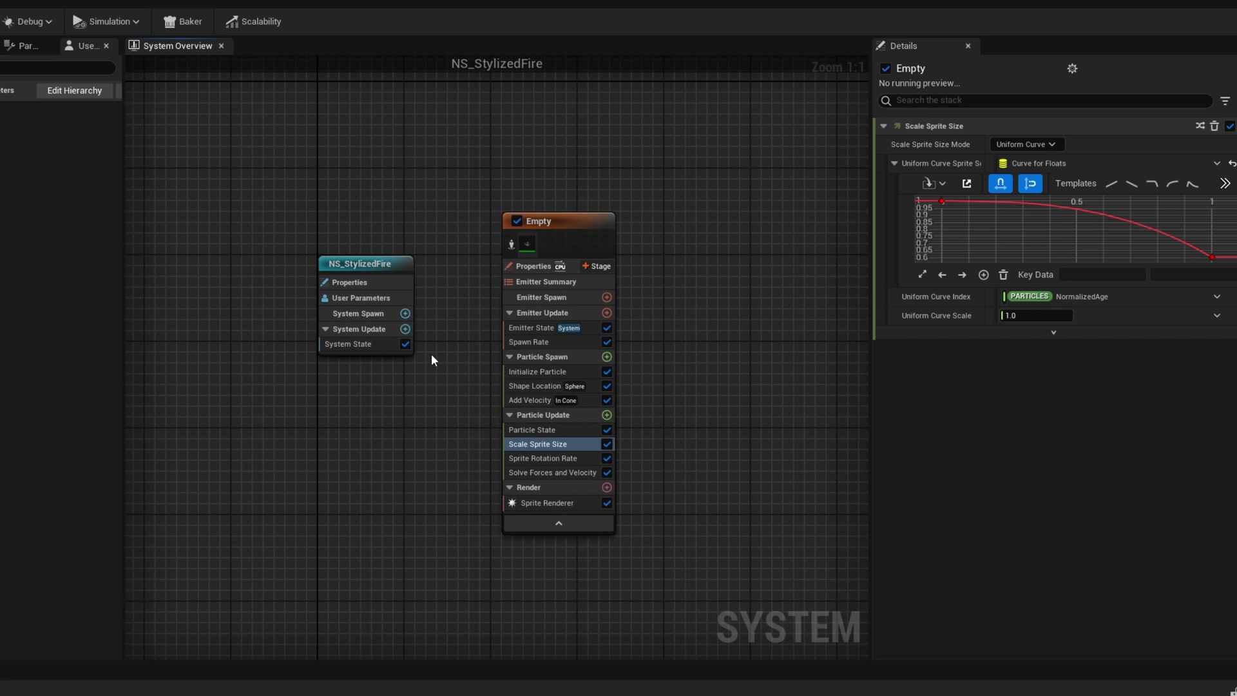
{"action": "left_click", "coordinate": [607, 415]}
{"action": "type", "text": "dyna"}
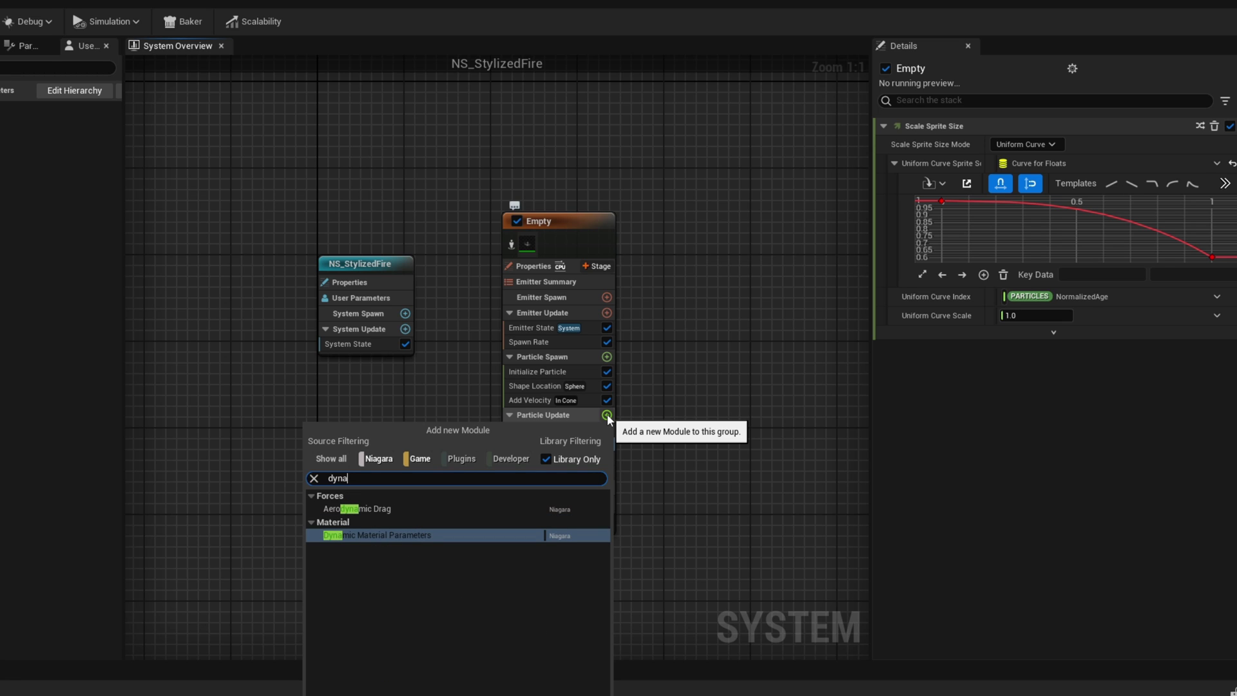
{"action": "key", "text": "Return"}
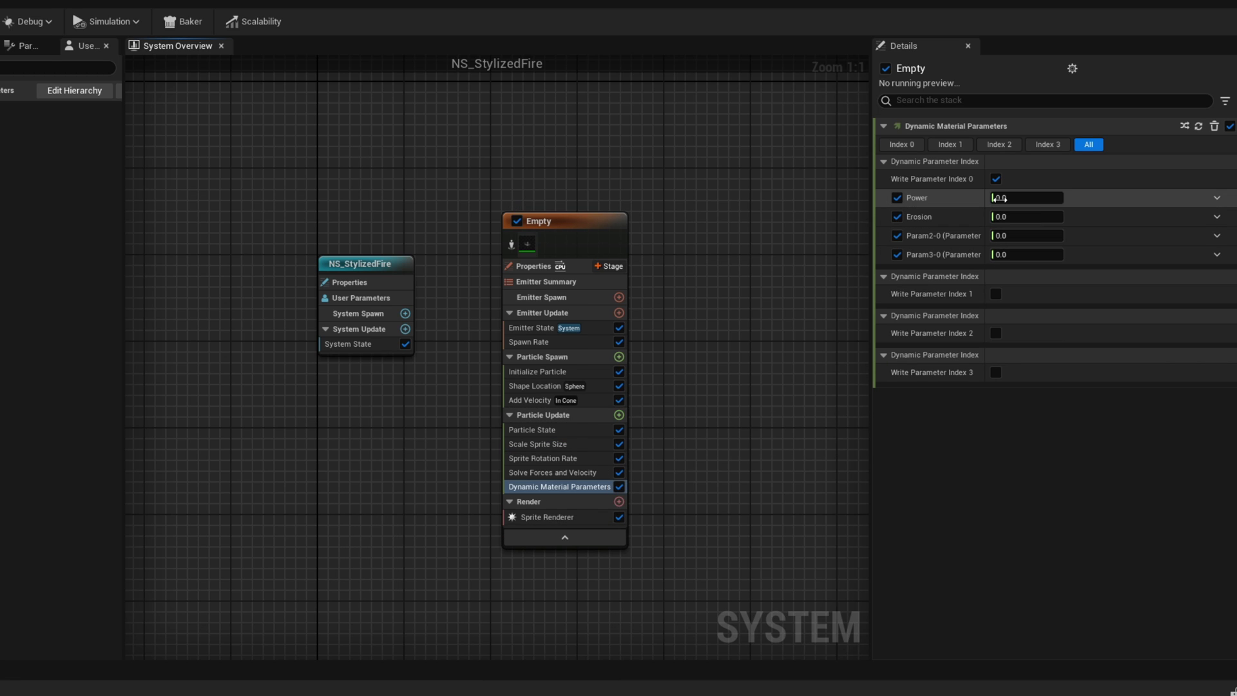
Step: Set the dynamic Power parameter to 0.8 and drive Erosion with a Float from Curve input
{"action": "left_click", "coordinate": [1036, 198]}
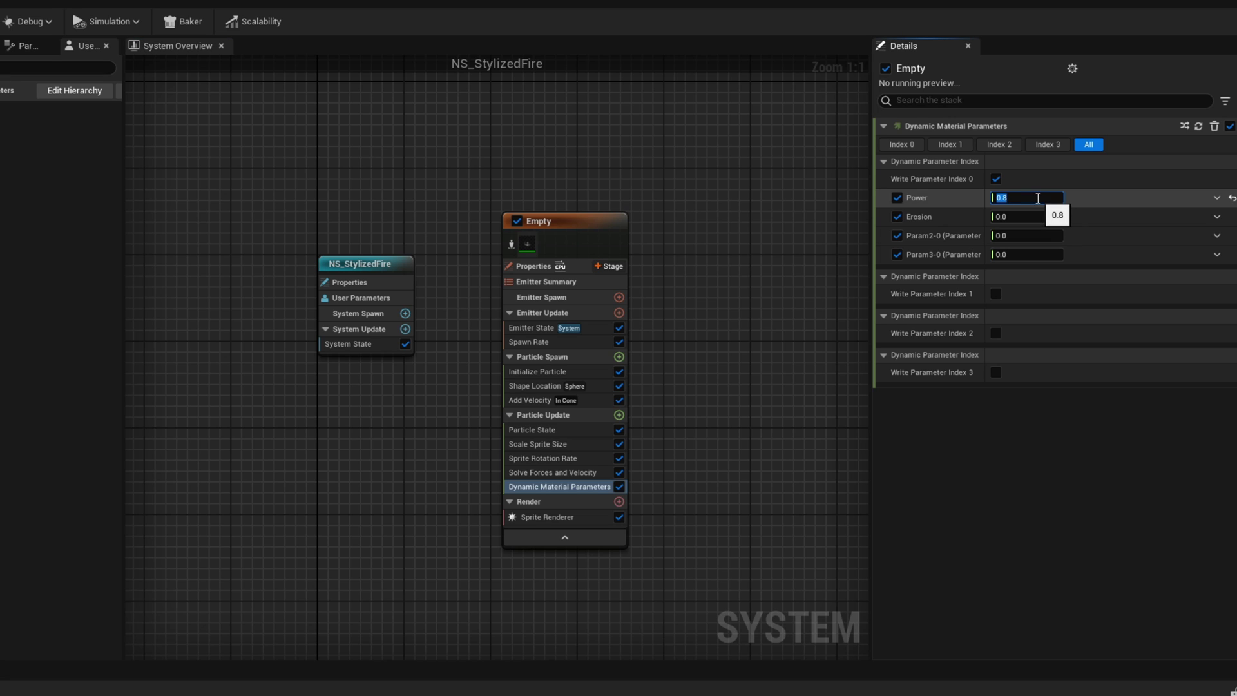
{"action": "left_click", "coordinate": [1217, 216]}
{"action": "type", "text": "c"}
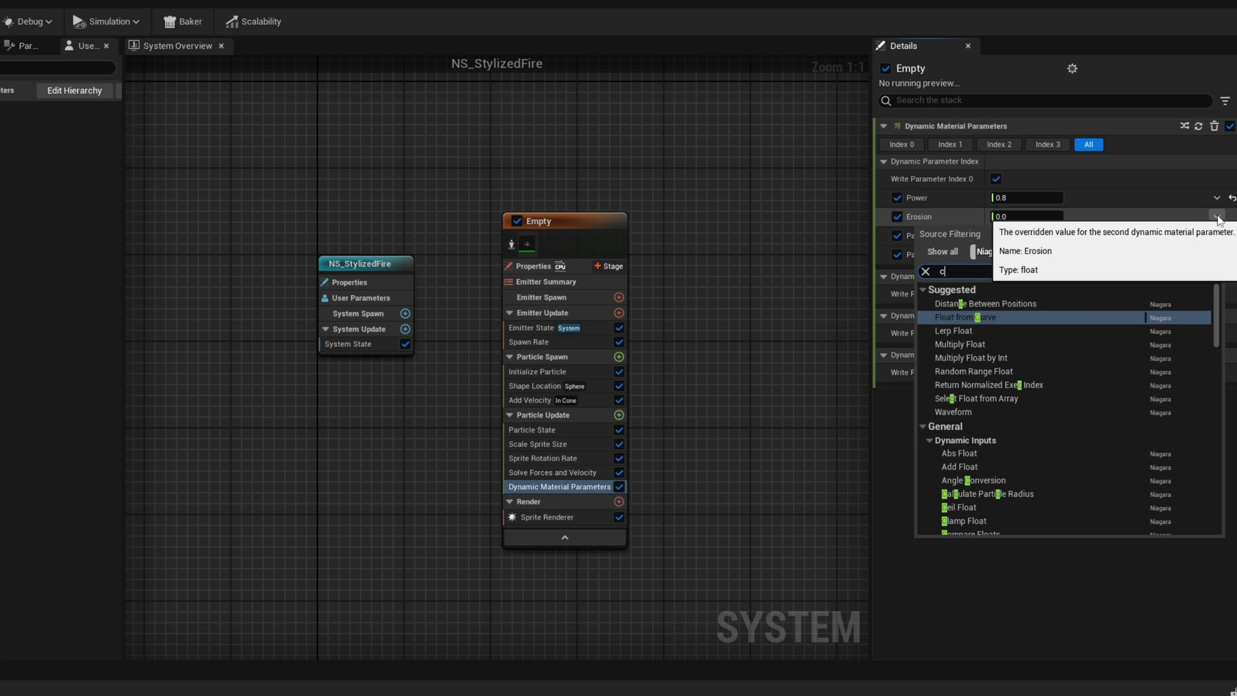
{"action": "type", "text": "ur"}
{"action": "key", "text": "Return"}
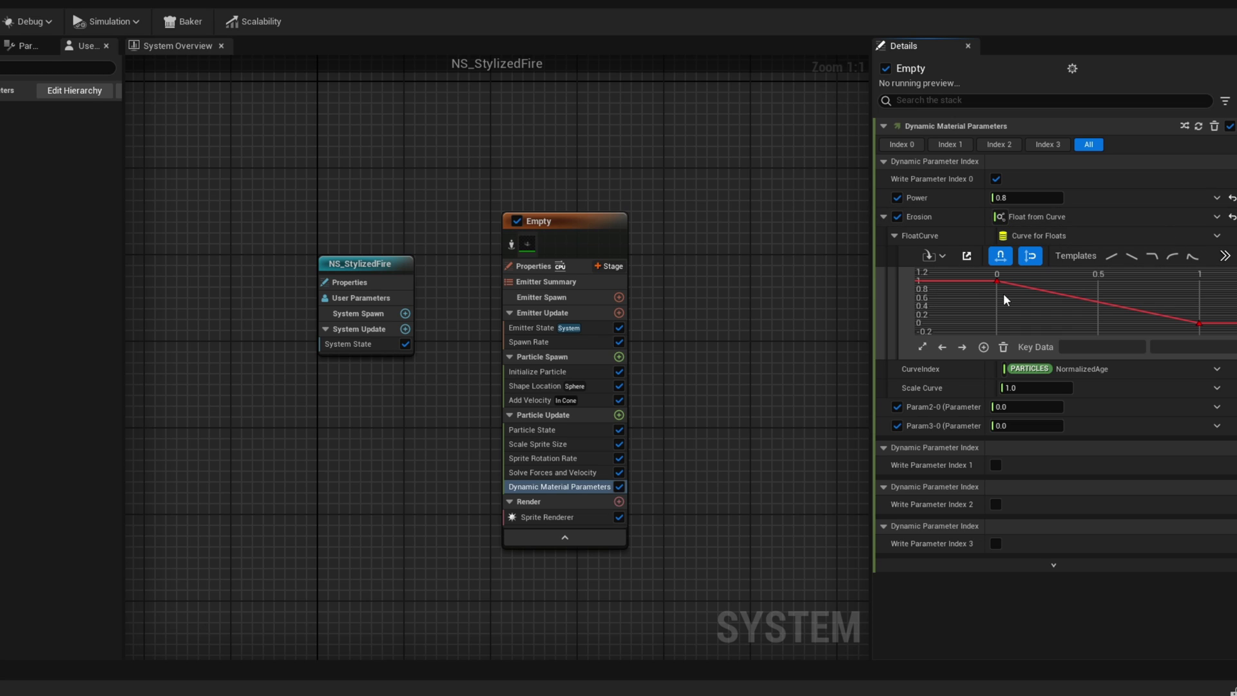
Step: Set both keys of the Erosion curve to a value of 7.0 and frame the curve
{"action": "left_click_drag", "start_coordinate": [986, 275], "coordinate": [1213, 335]}
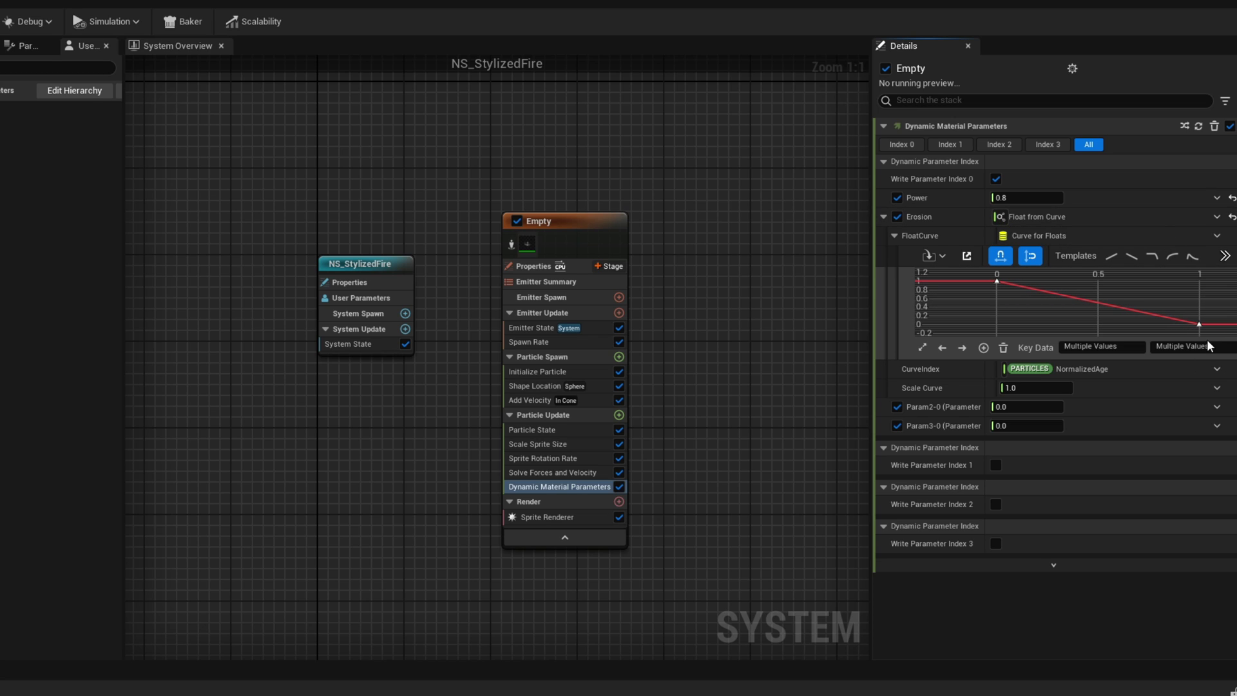
{"action": "left_click", "coordinate": [1217, 346]}
{"action": "key", "text": "Delete"}
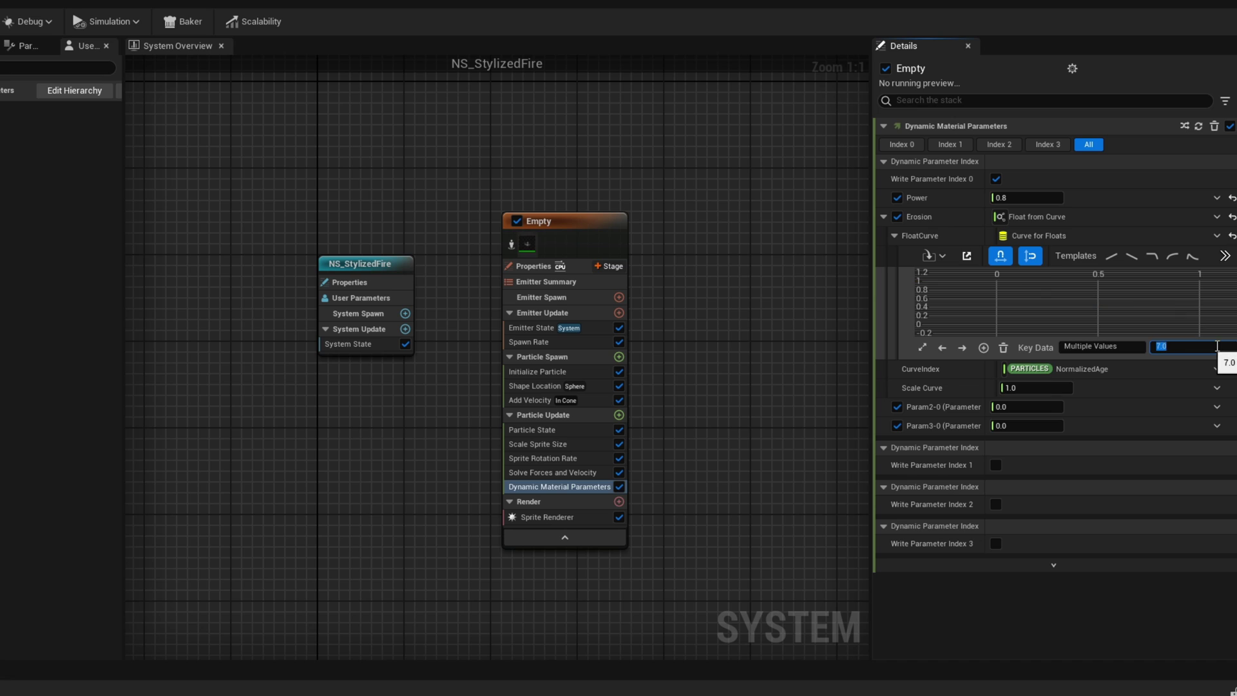
{"action": "key", "text": "ctrl+z"}
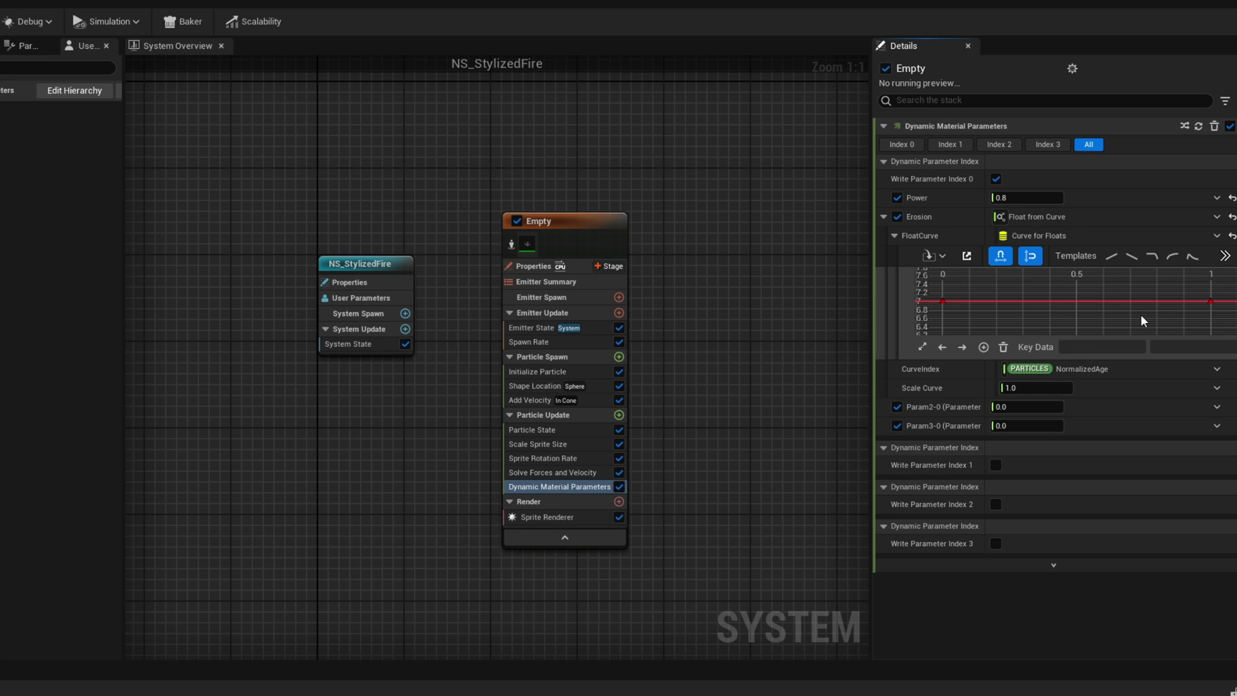
Step: Add a third key to the Erosion curve at time 0.1 with a value of 1.0
{"action": "right_click", "coordinate": [986, 300]}
{"action": "left_click", "coordinate": [1027, 327]}
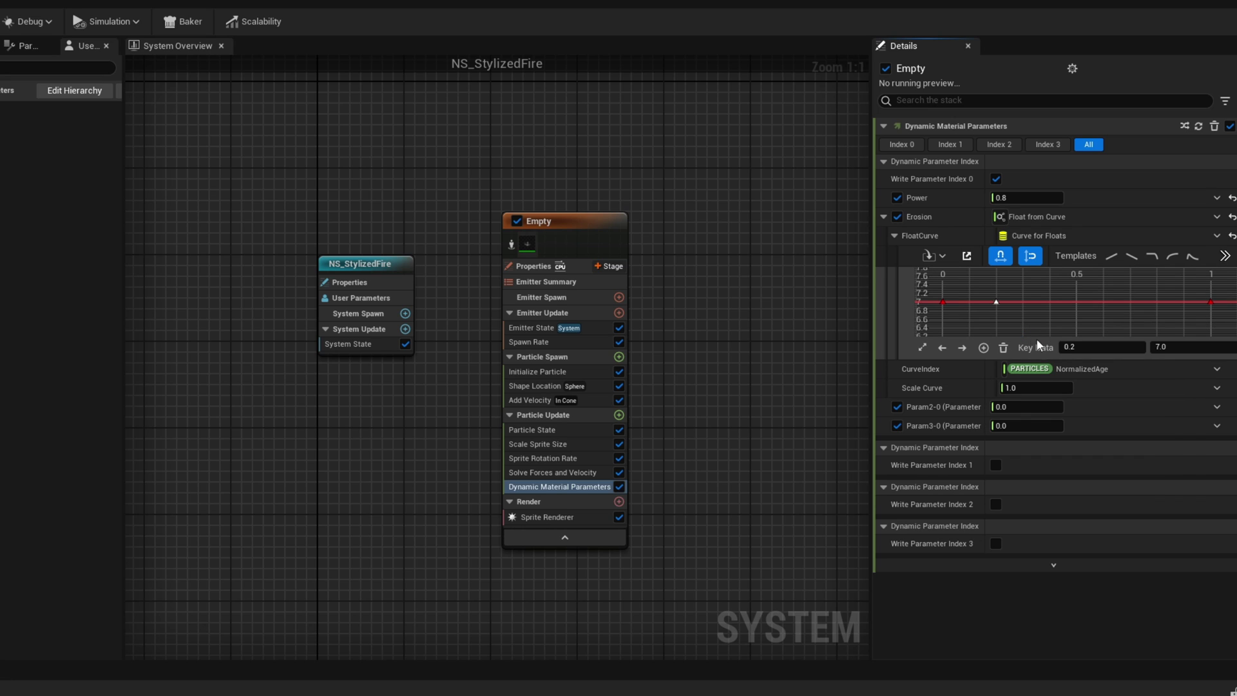
{"action": "left_click", "coordinate": [1197, 351]}
{"action": "type", "text": "1"}
{"action": "key", "text": "Return"}
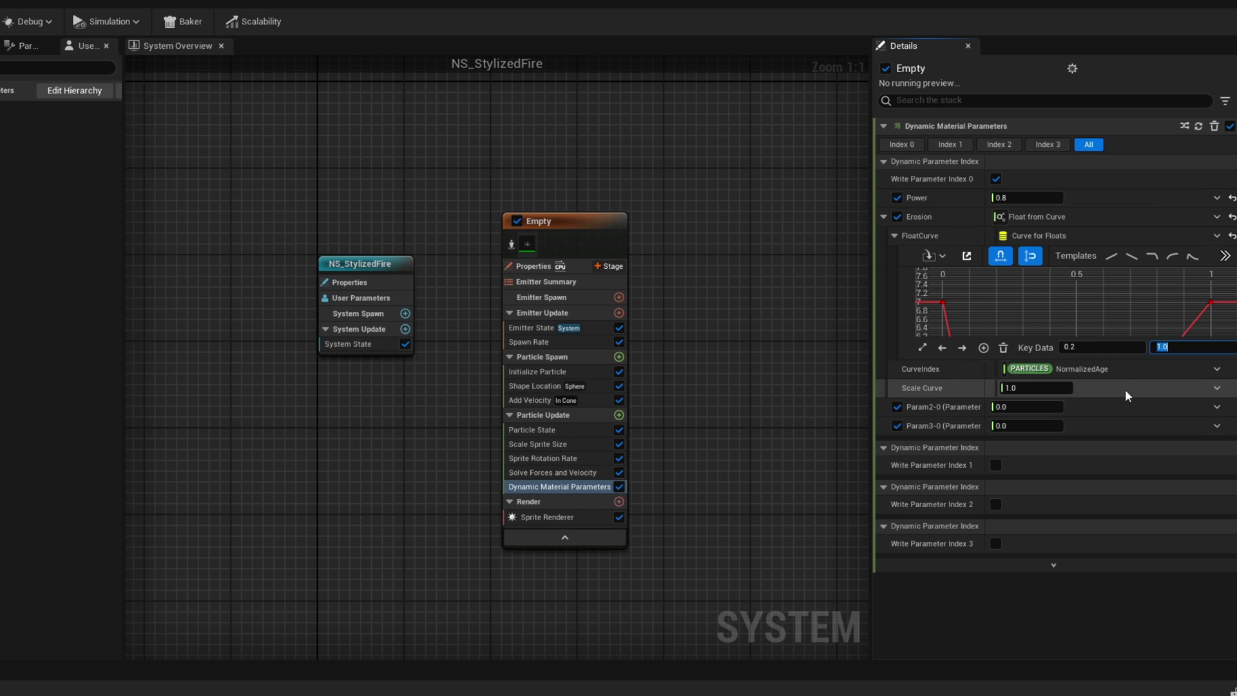
{"action": "left_click", "coordinate": [1104, 348]}
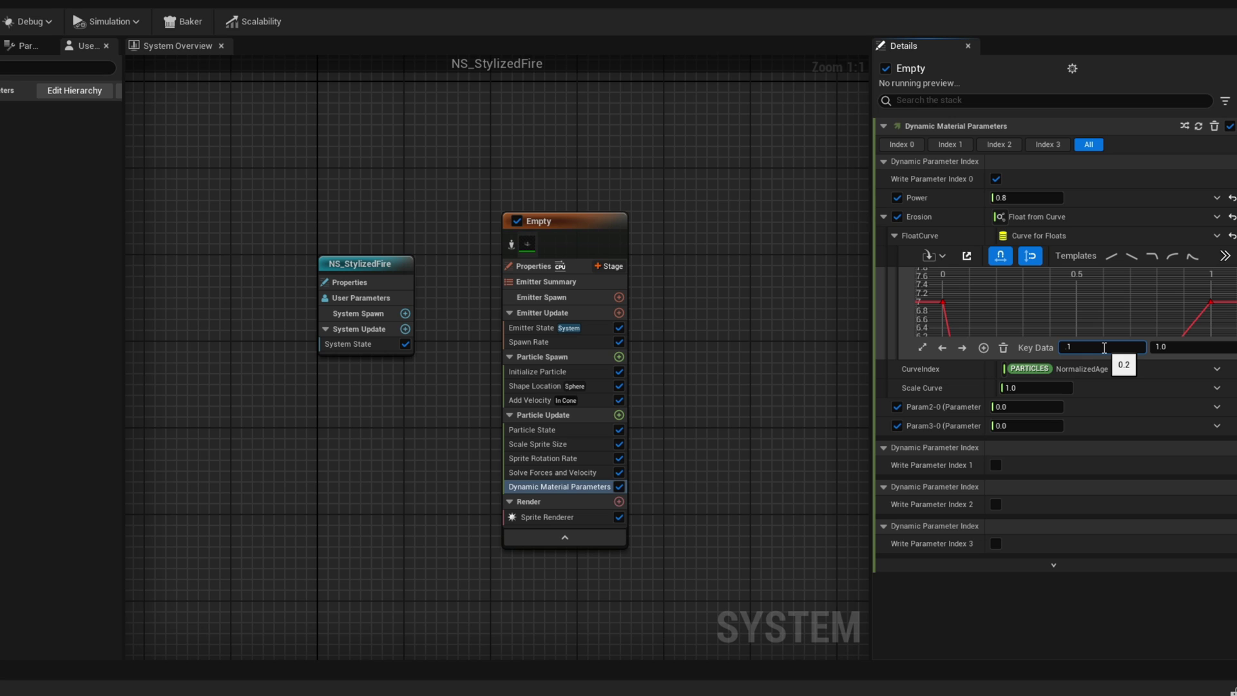
{"action": "key", "text": "Return"}
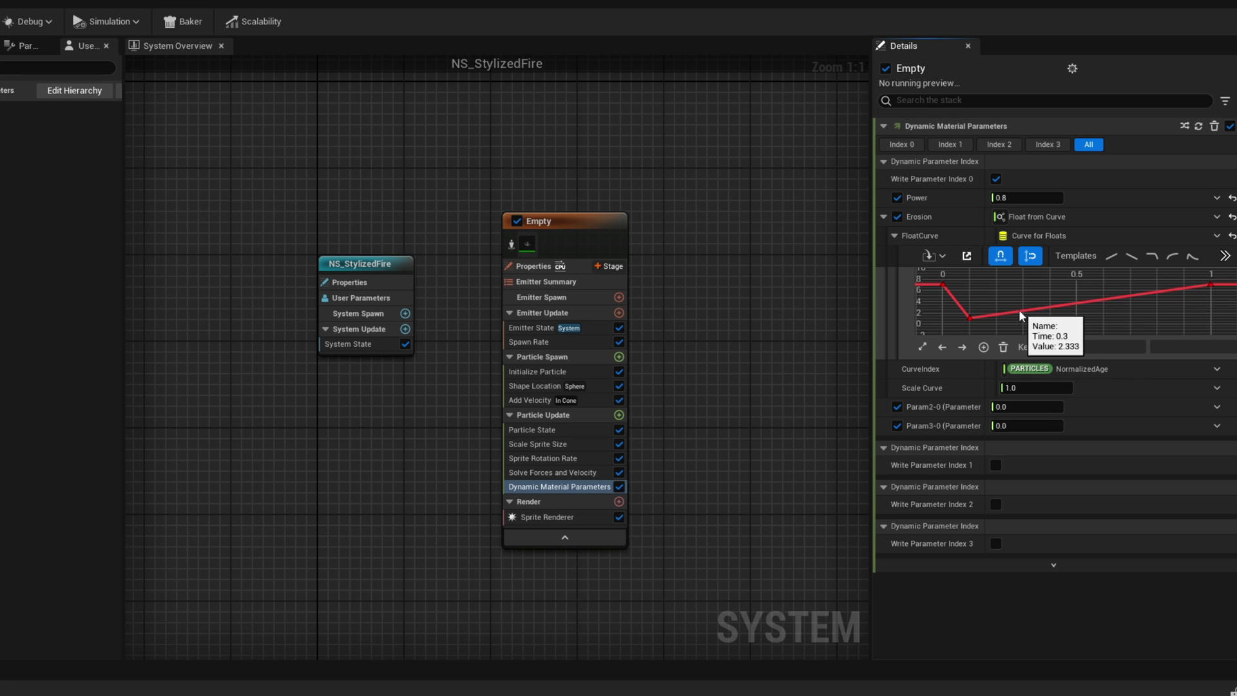
Step: Switch all Erosion curve keys to Auto interpolation and check the flame in the preview
{"action": "left_click_drag", "start_coordinate": [940, 274], "coordinate": [1217, 330]}
{"action": "right_click", "coordinate": [1214, 290]}
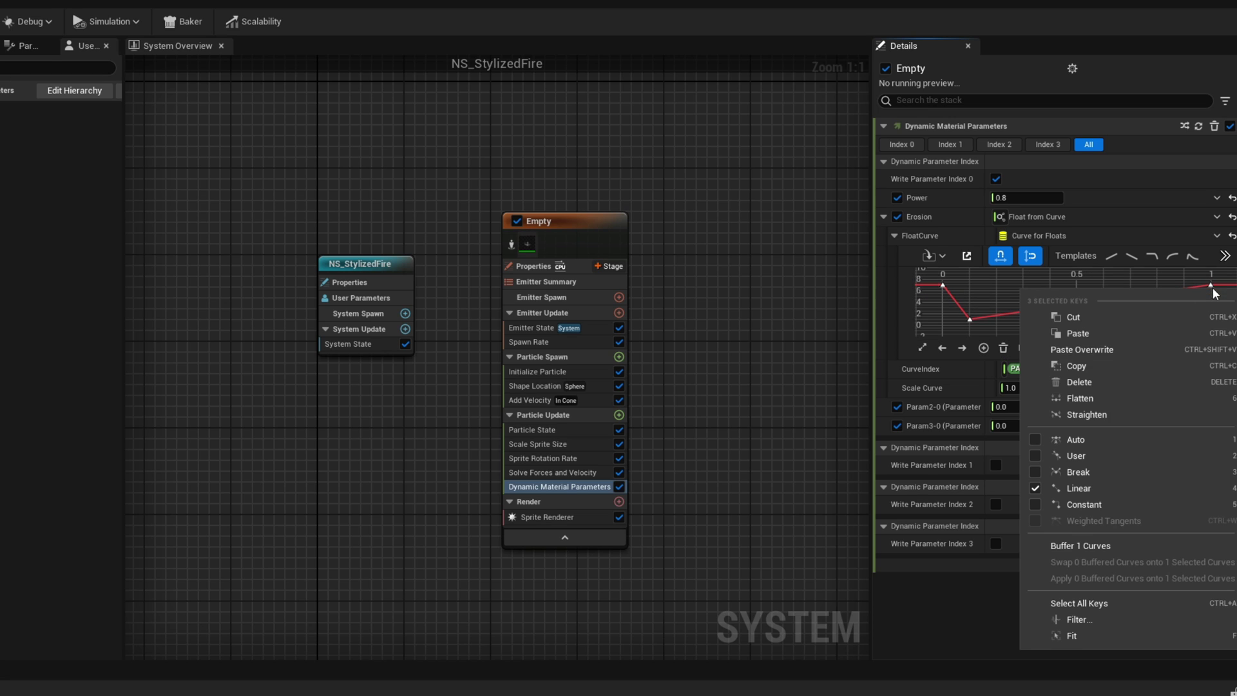
{"action": "left_click", "coordinate": [1108, 438]}
{"action": "left_click", "coordinate": [969, 319], "text": "ctrl"}
{"action": "left_click", "coordinate": [943, 286], "text": "ctrl"}
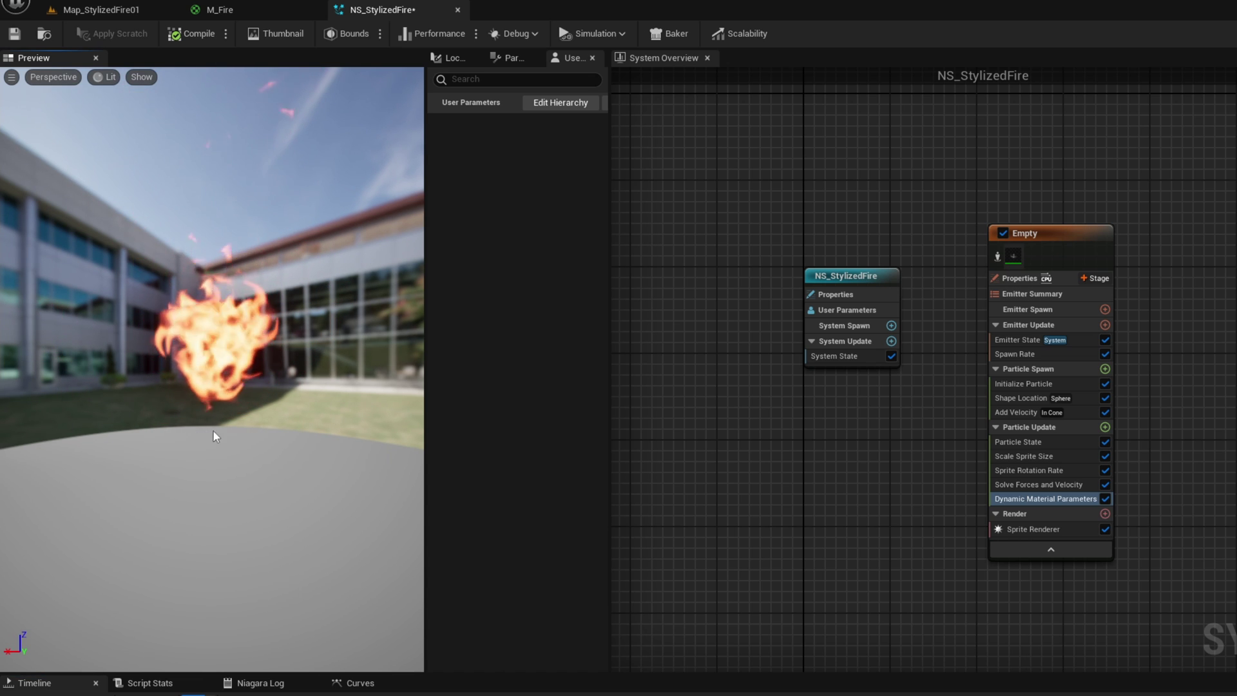
{"action": "mouse_move", "coordinate": [239, 441]}
{"action": "left_mouse_down"}
{"action": "mouse_move", "coordinate": [277, 441]}
{"action": "mouse_move", "coordinate": [240, 440]}
{"action": "left_mouse_up"}
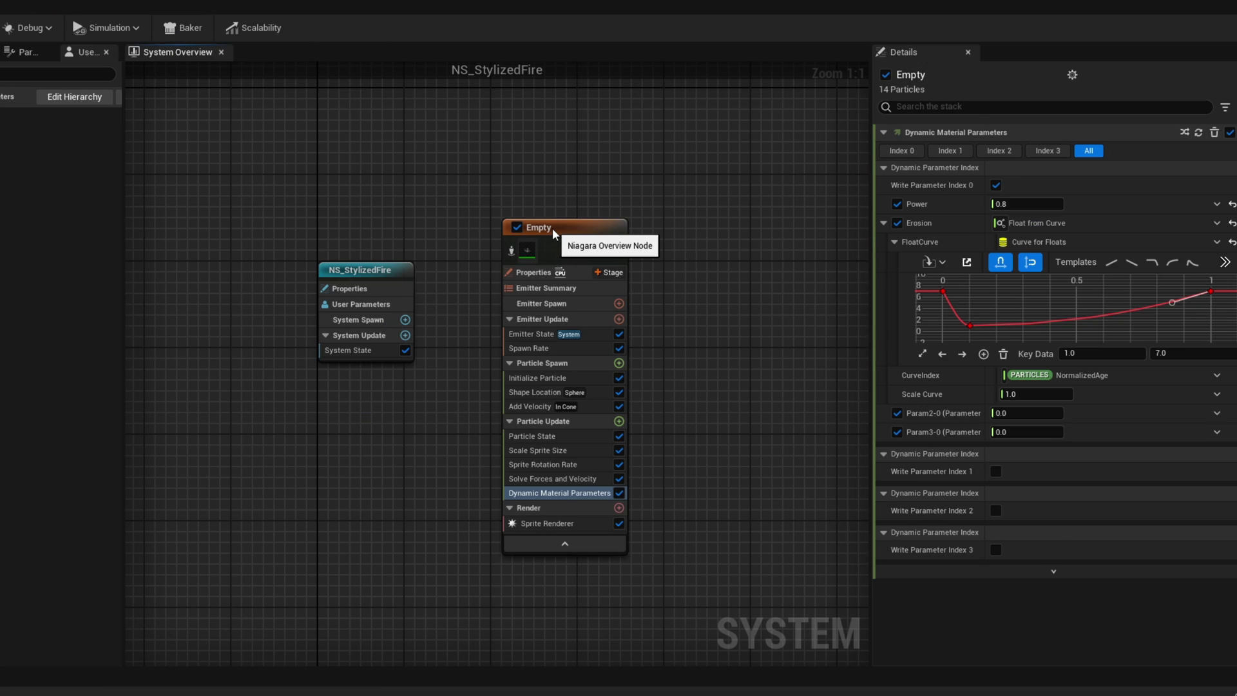
Step: Rename the Empty emitter as Flames
{"action": "left_click", "coordinate": [552, 228]}
{"action": "double_click", "coordinate": [552, 228]}
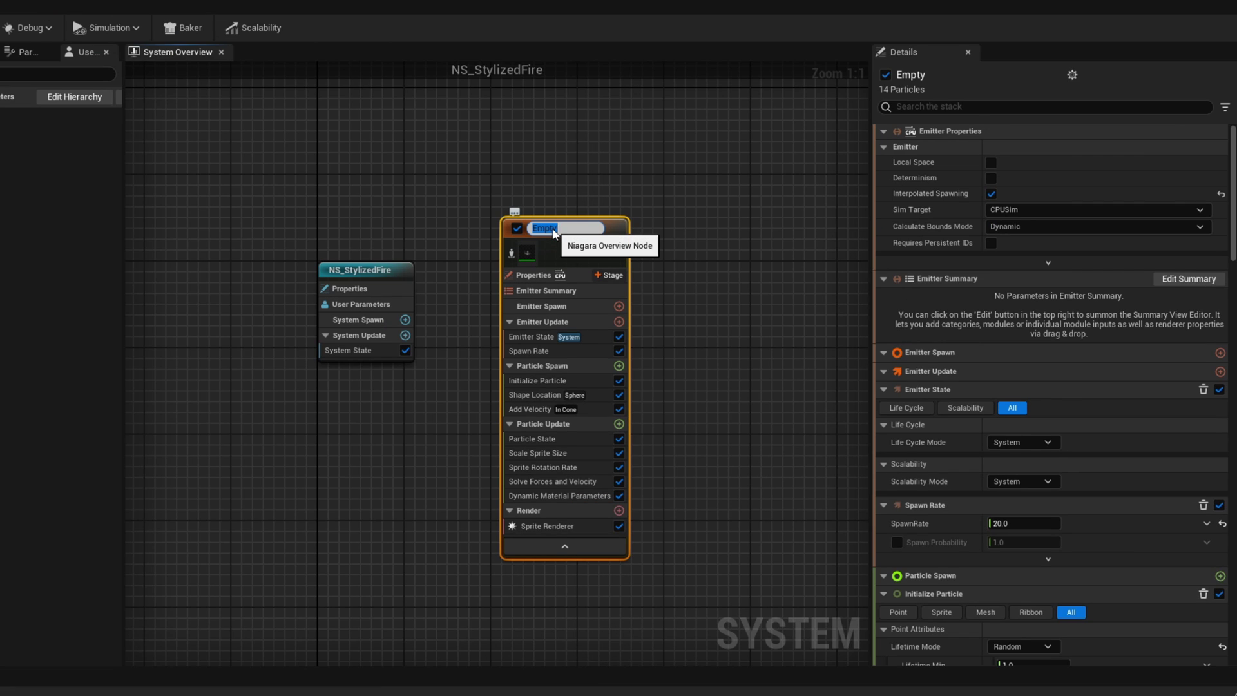
{"action": "type", "text": "Flames"}
{"action": "key", "text": "Return"}
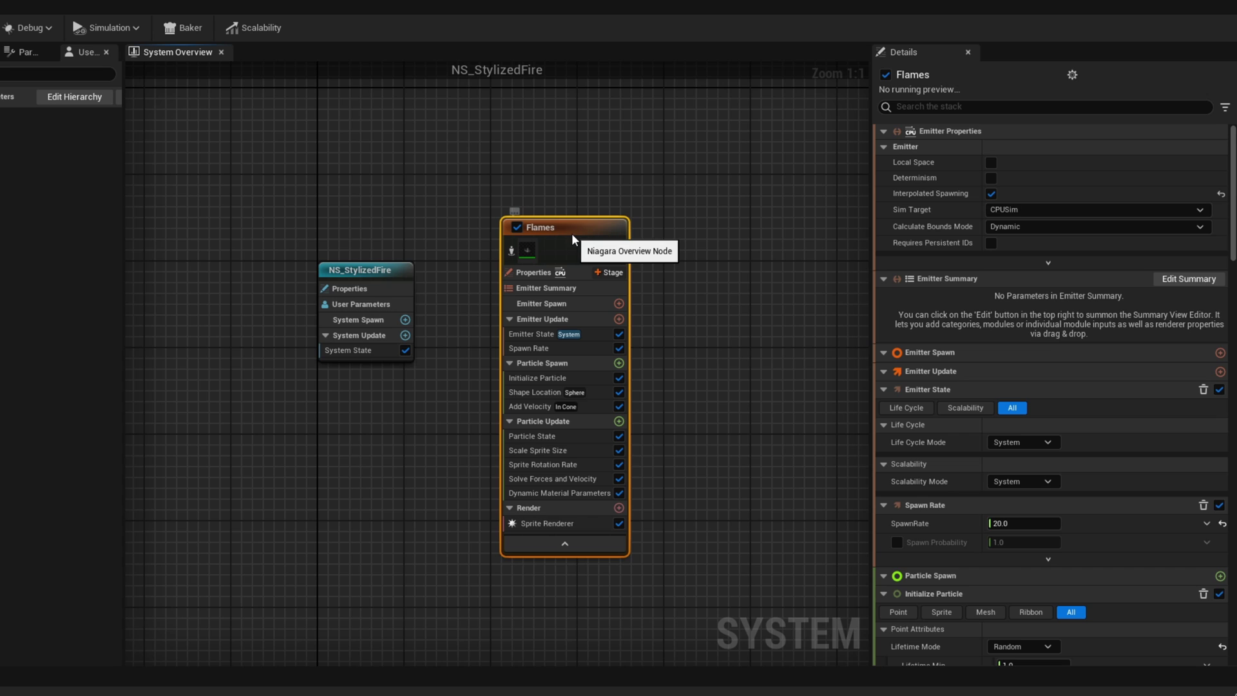
Step: Duplicate the Flames emitter, place the copy beside the original and rename it as Smoke
{"action": "key", "text": "ctrl+d"}
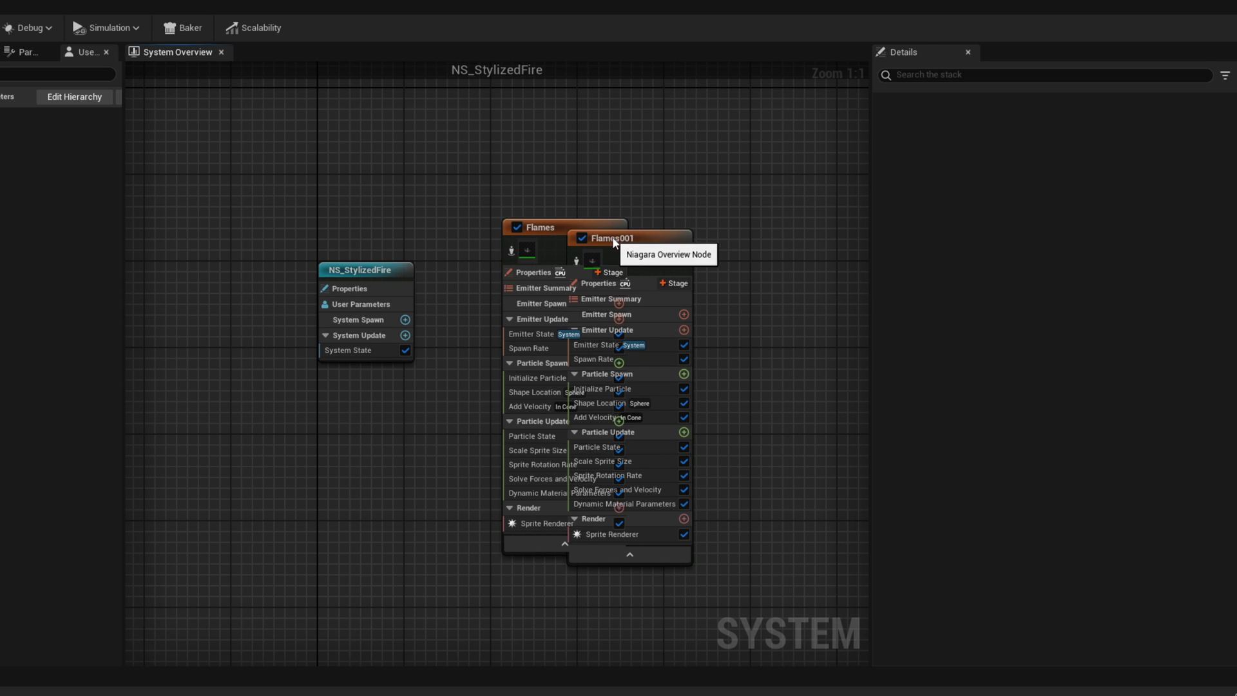
{"action": "left_click_drag", "start_coordinate": [579, 232], "coordinate": [730, 231]}
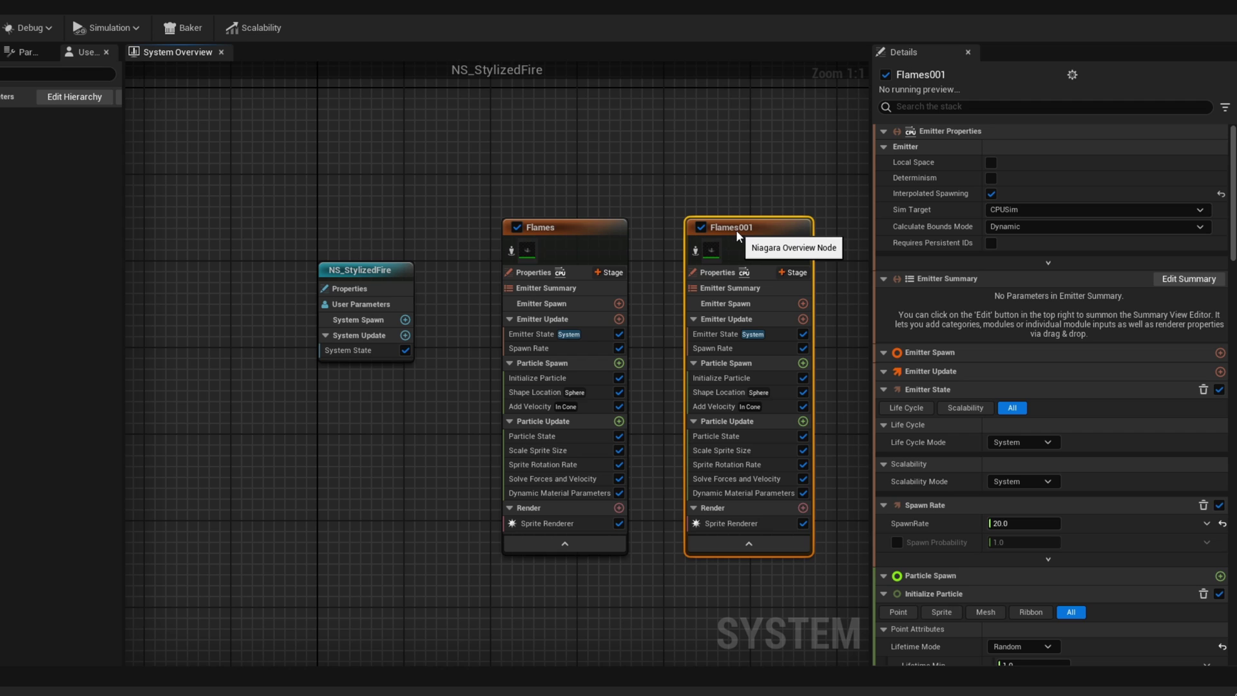
{"action": "double_click", "coordinate": [736, 229]}
{"action": "type", "text": "Smoke"}
{"action": "key", "text": "Return"}
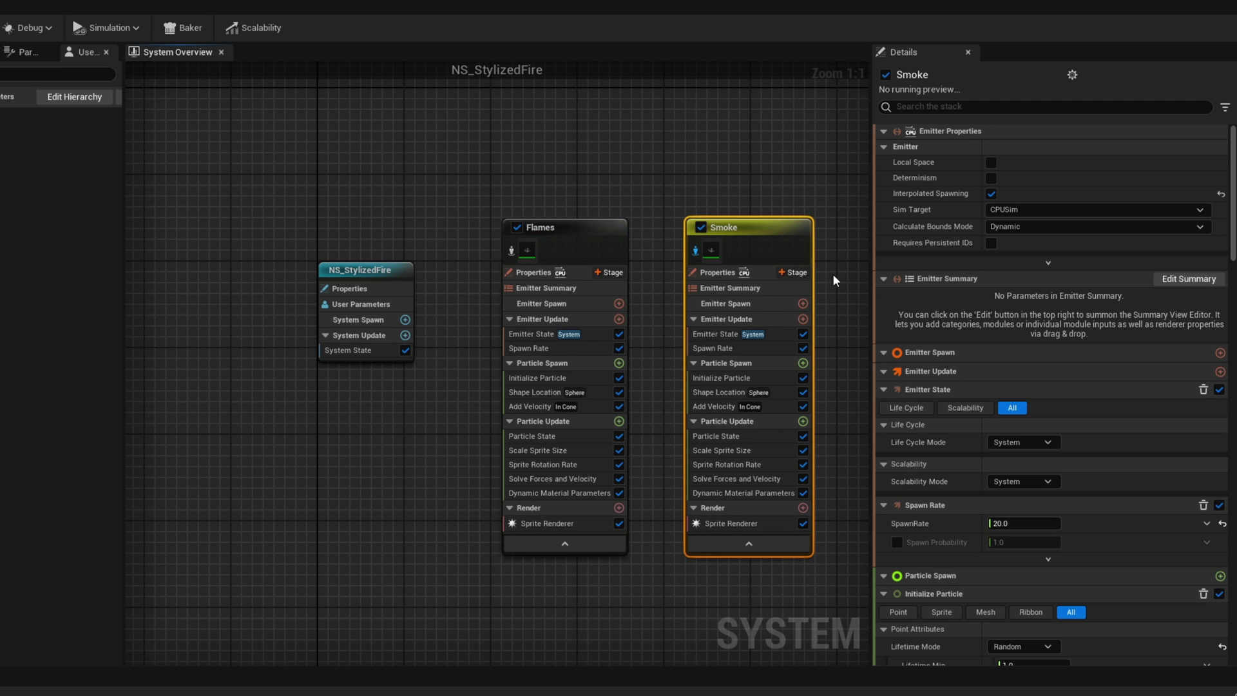
Step: Locate the material used by the Smoke emitter's Sprite Renderer and duplicate Mi_FireAdd as Mi_FireAB
{"action": "right_click_drag", "start_coordinate": [832, 274], "coordinate": [580, 265]}
{"action": "left_click", "coordinate": [587, 261]}
{"action": "left_click", "coordinate": [504, 512]}
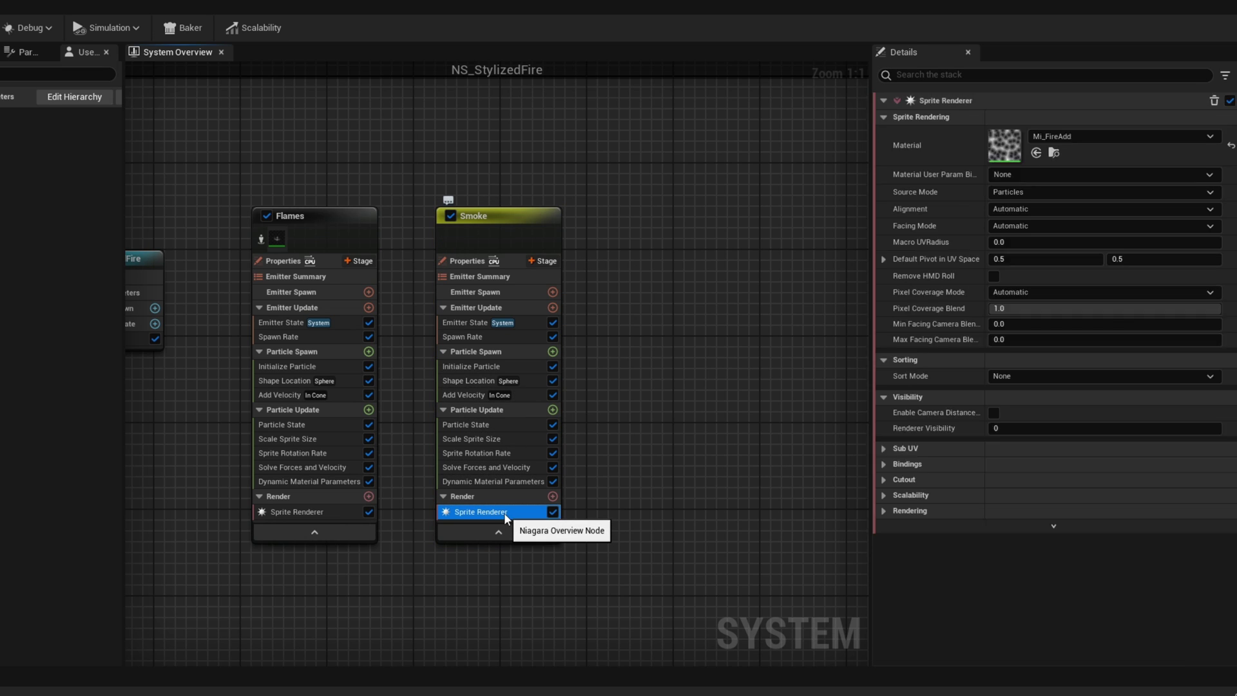
{"action": "left_click", "coordinate": [1057, 179]}
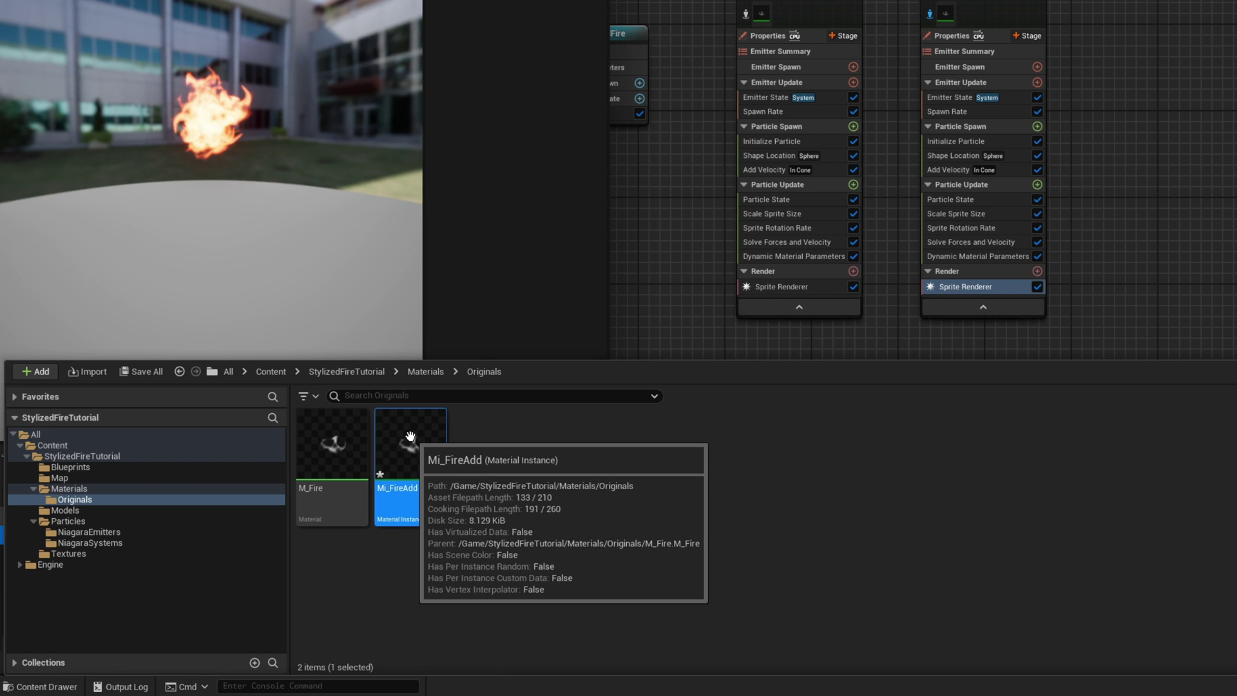
{"action": "key", "text": "ctrl+d"}
{"action": "key", "text": "End"}
{"action": "key", "text": "shift+Left"}
{"action": "key", "text": "shift+Left"}
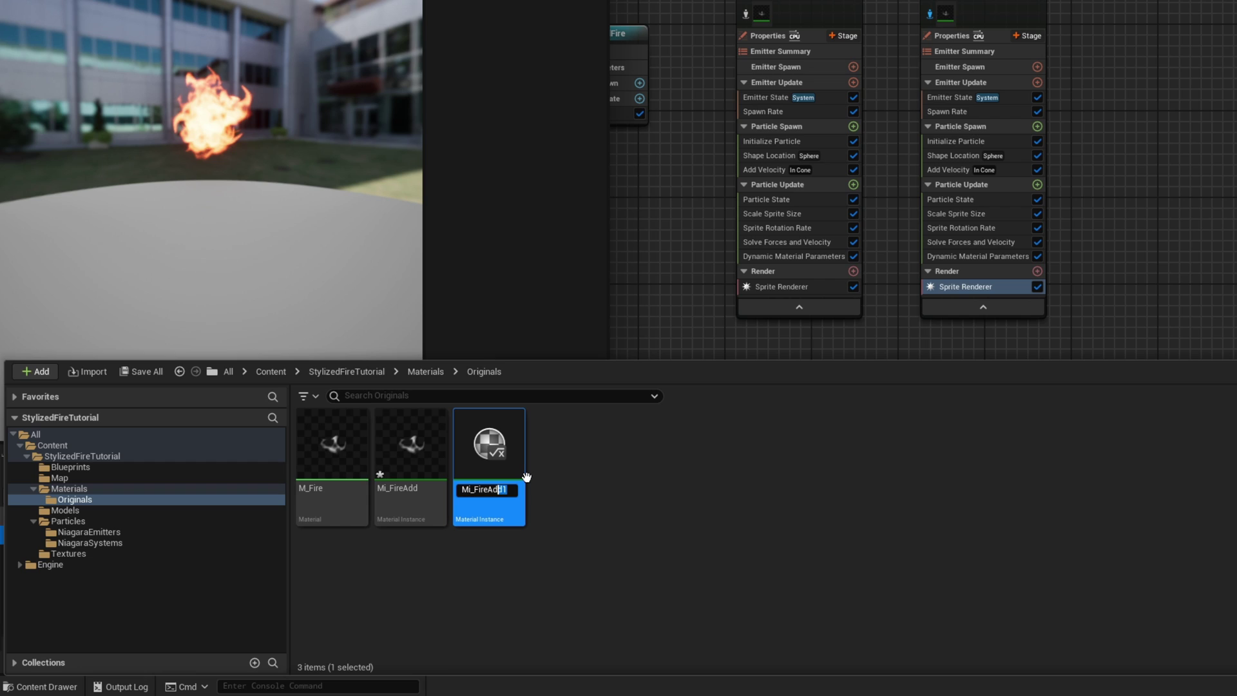
{"action": "key", "text": "Return"}
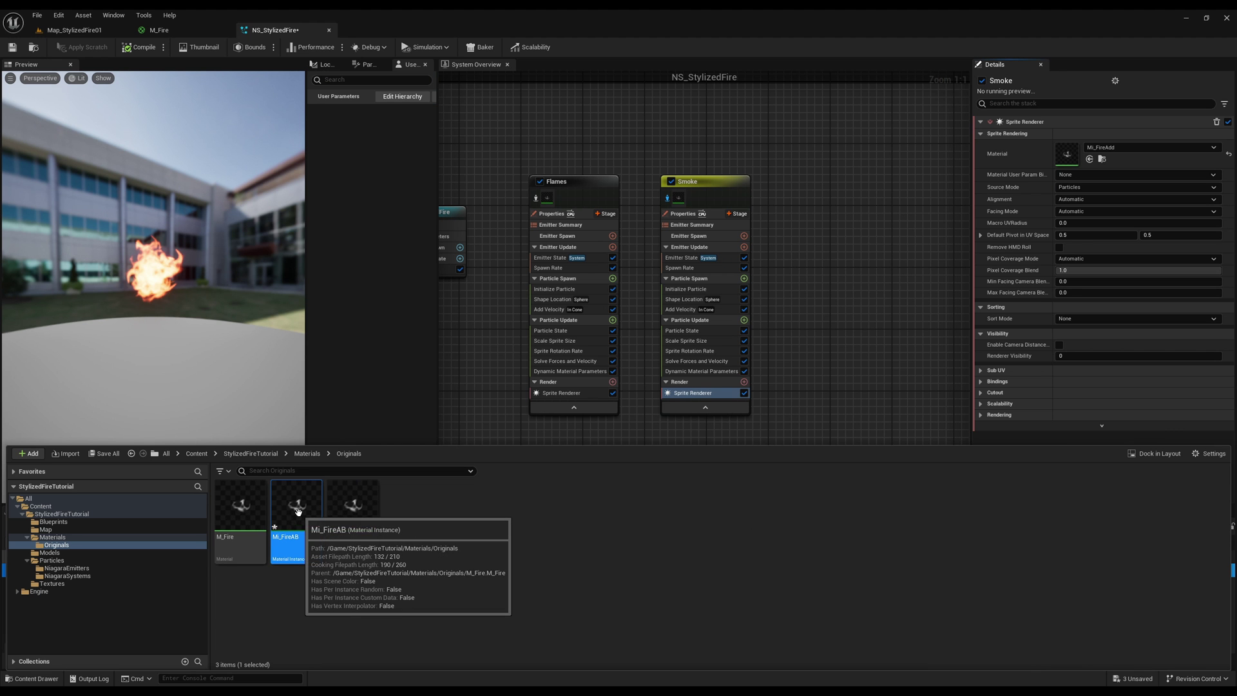
Step: Override the blend mode of the Mi_FireAB material instance with Translucent and save it
{"action": "double_click", "coordinate": [410, 451]}
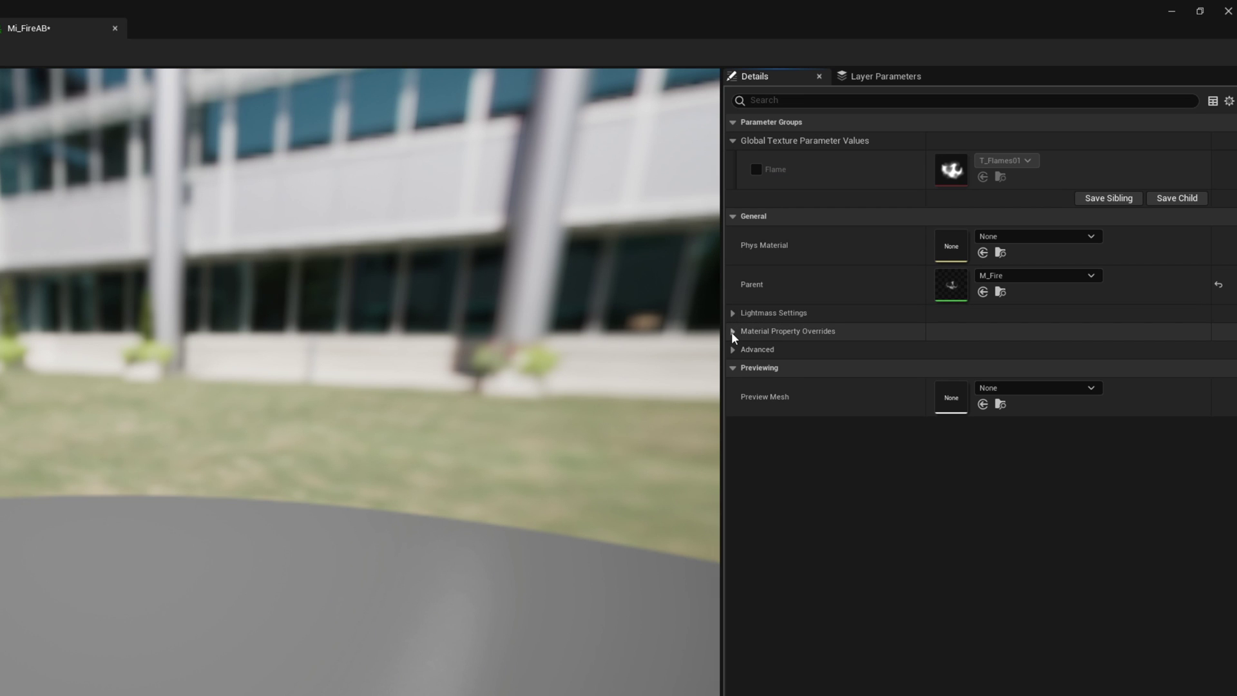
{"action": "left_click", "coordinate": [733, 331]}
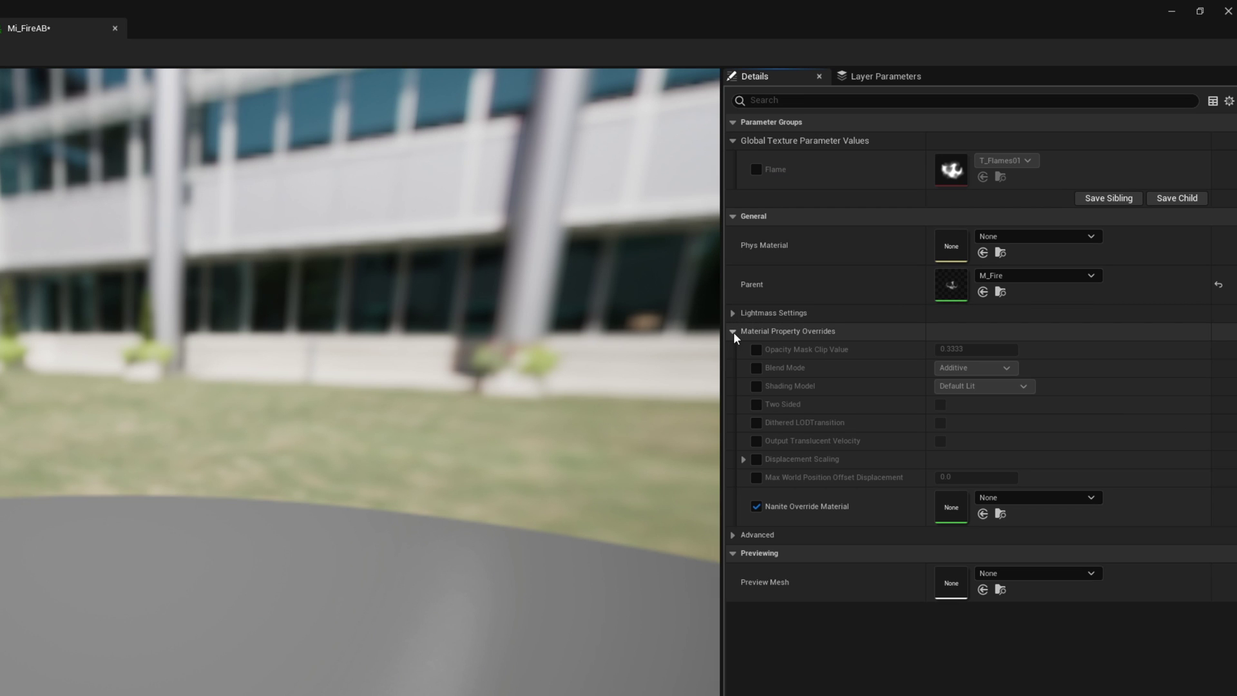
{"action": "left_click", "coordinate": [757, 368]}
{"action": "left_click", "coordinate": [952, 367]}
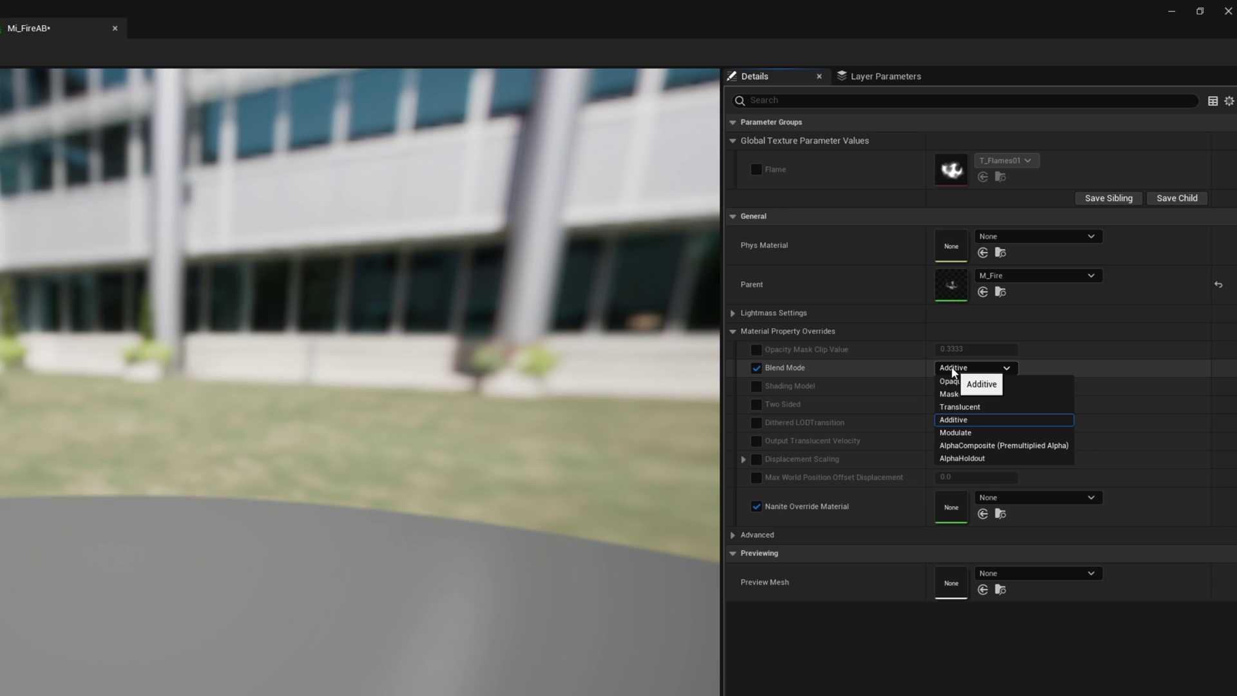
{"action": "left_click", "coordinate": [970, 411]}
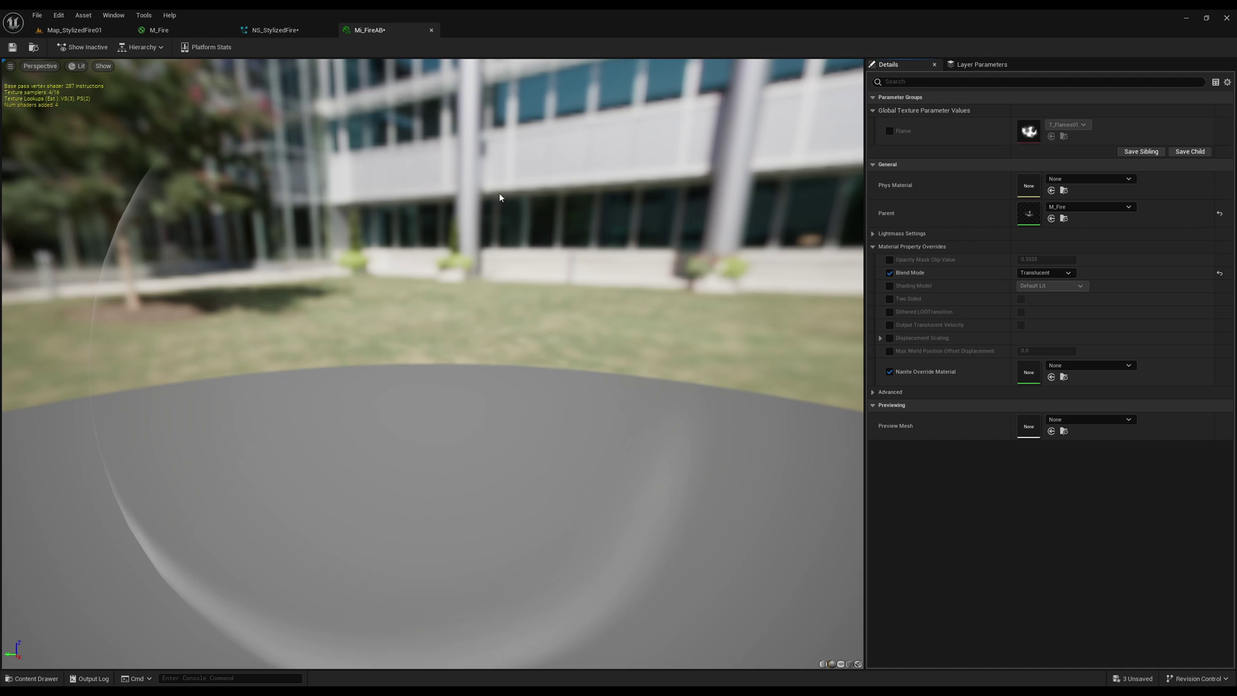
{"action": "left_click", "coordinate": [12, 47]}
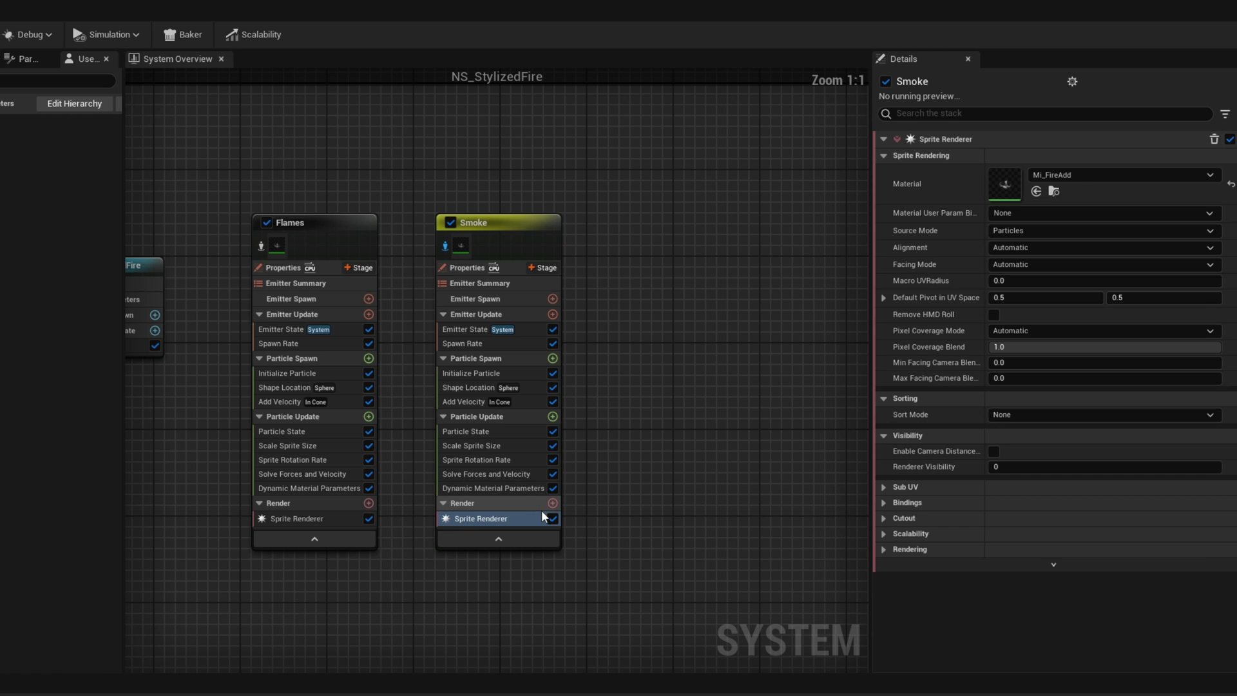
Step: Assign Mi_FireAB to the Smoke emitter's Sprite Renderer and set the emitter's spawn rate to 15
{"action": "left_click", "coordinate": [1143, 174]}
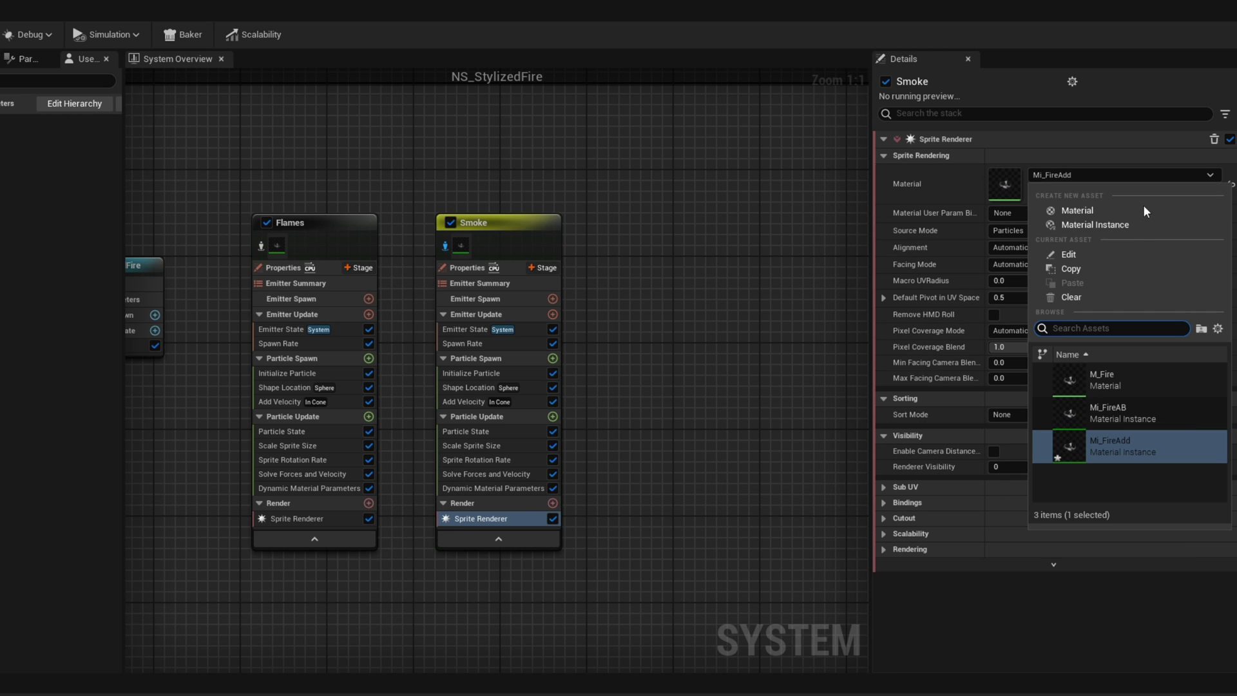
{"action": "left_click", "coordinate": [1135, 414]}
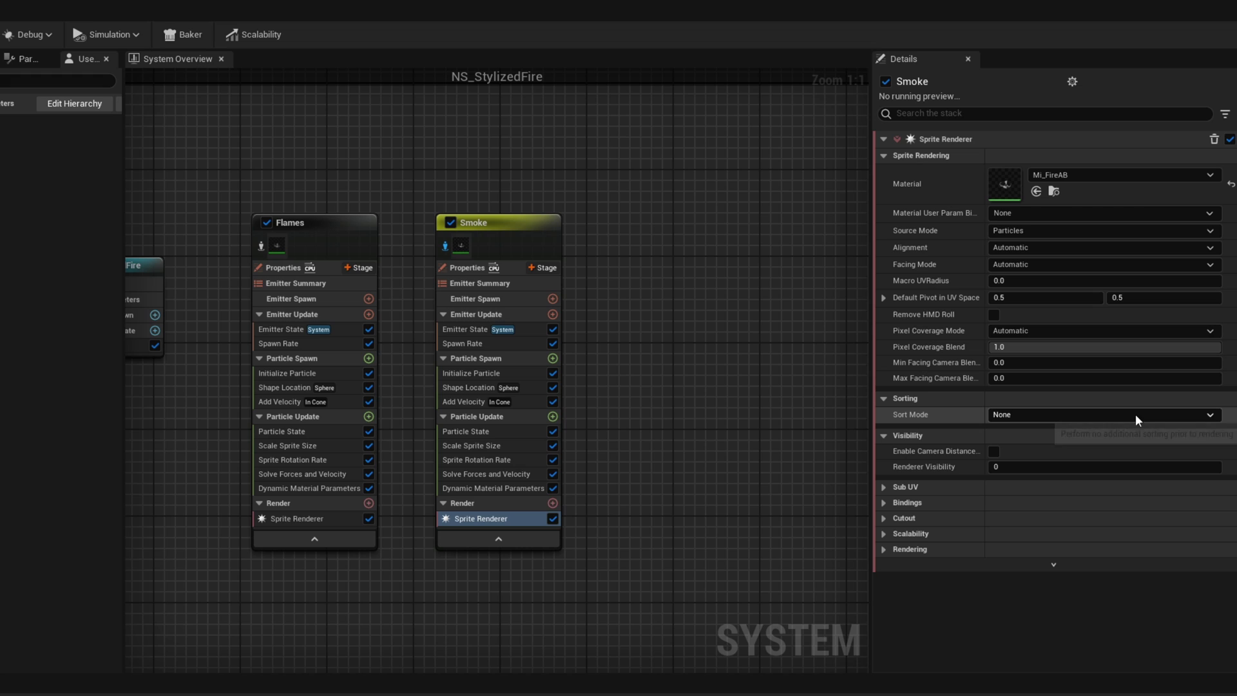
{"action": "left_click", "coordinate": [478, 344]}
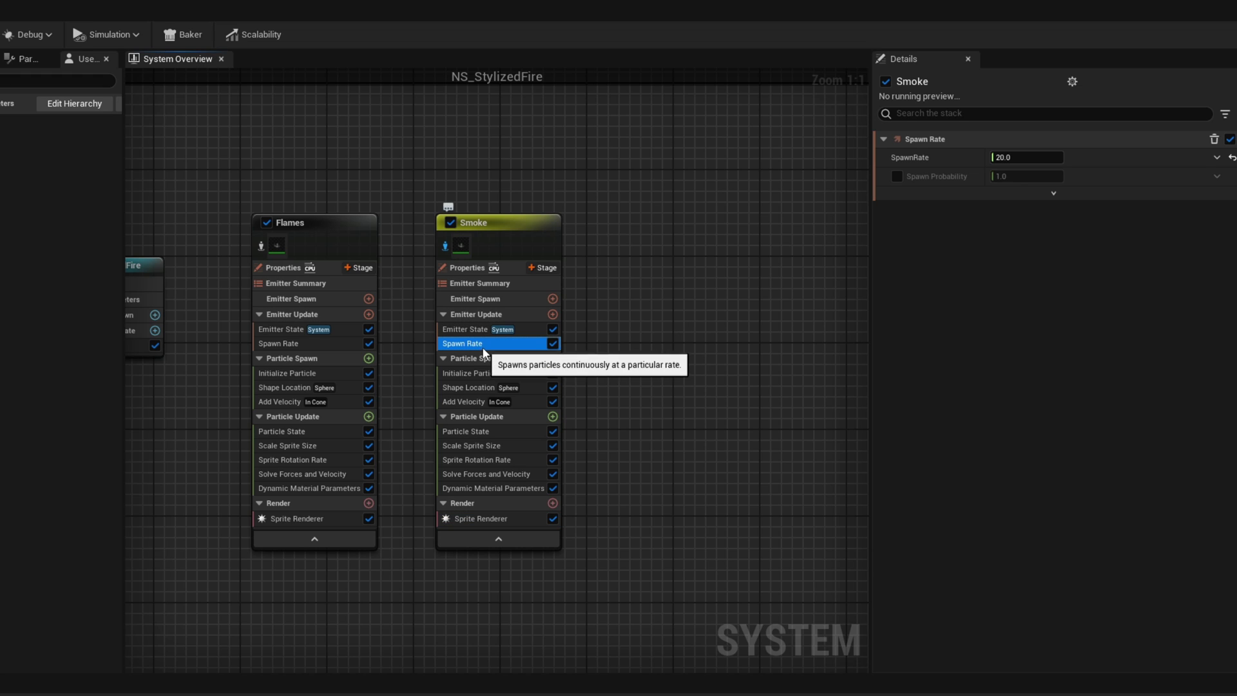
{"action": "left_click", "coordinate": [1031, 158]}
{"action": "type", "text": "15"}
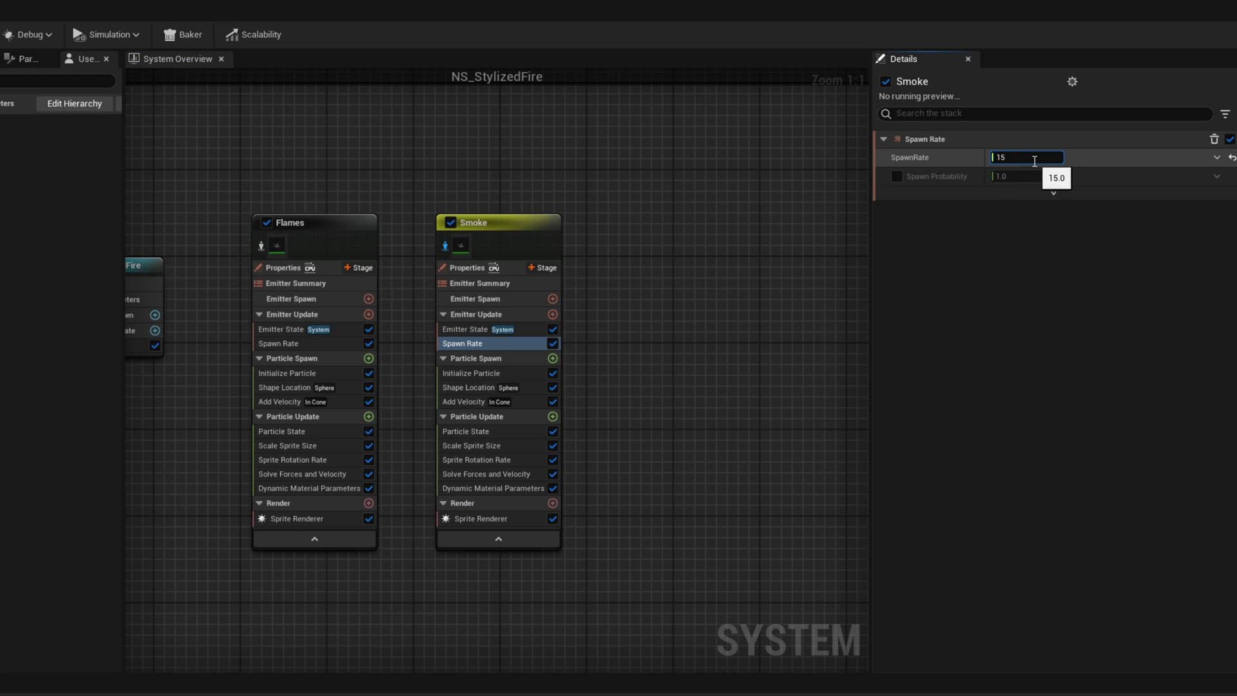
{"action": "key", "text": "Return"}
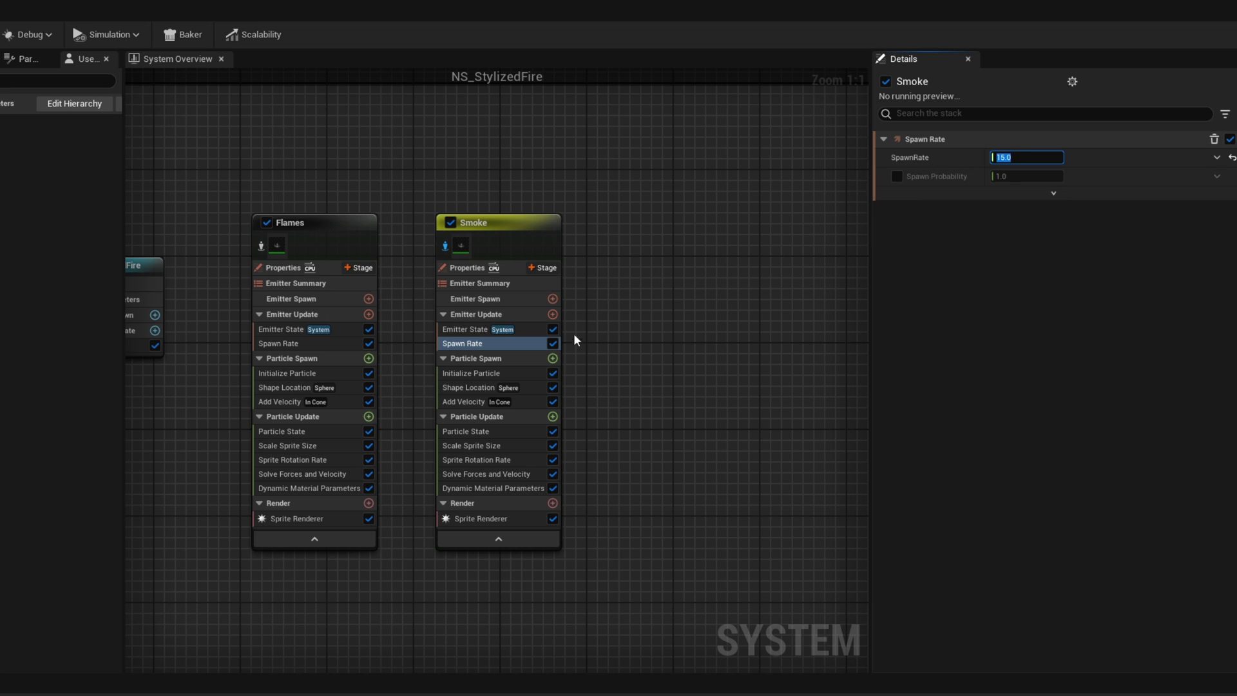
Step: Set the Smoke particles' random lifetime to a minimum of 2.3 and a maximum of 2.7
{"action": "left_click", "coordinate": [493, 374]}
{"action": "left_click", "coordinate": [1053, 211]}
{"action": "type", "text": "2"}
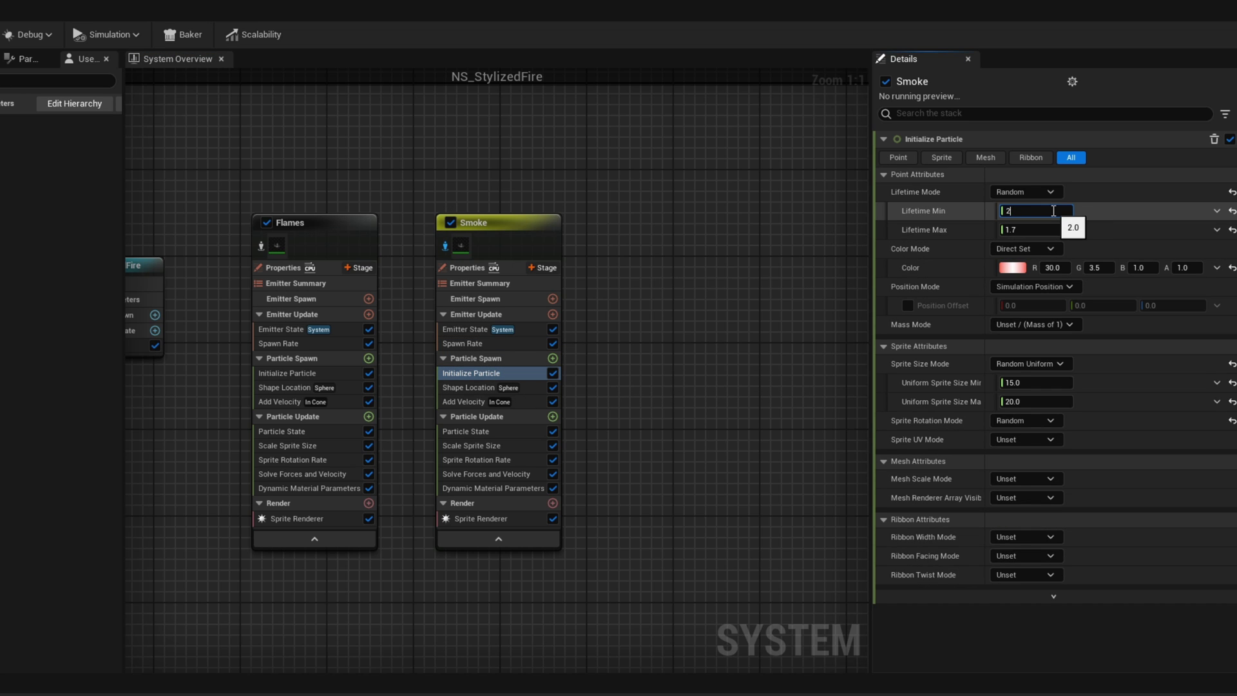
{"action": "type", "text": ".3"}
{"action": "key", "text": "Tab"}
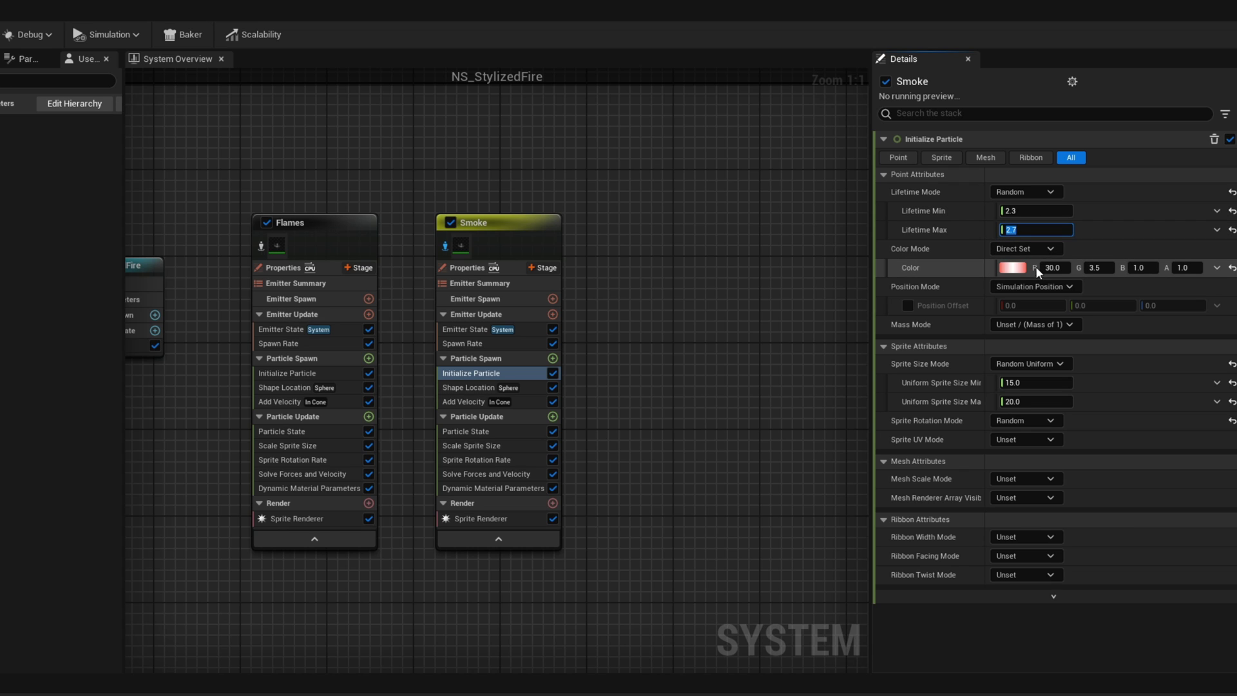
Step: Set the Smoke particles' color to black and their uniform sprite size to 27 minimum and 32 maximum
{"action": "left_click", "coordinate": [1012, 267]}
{"action": "left_click", "coordinate": [951, 523]}
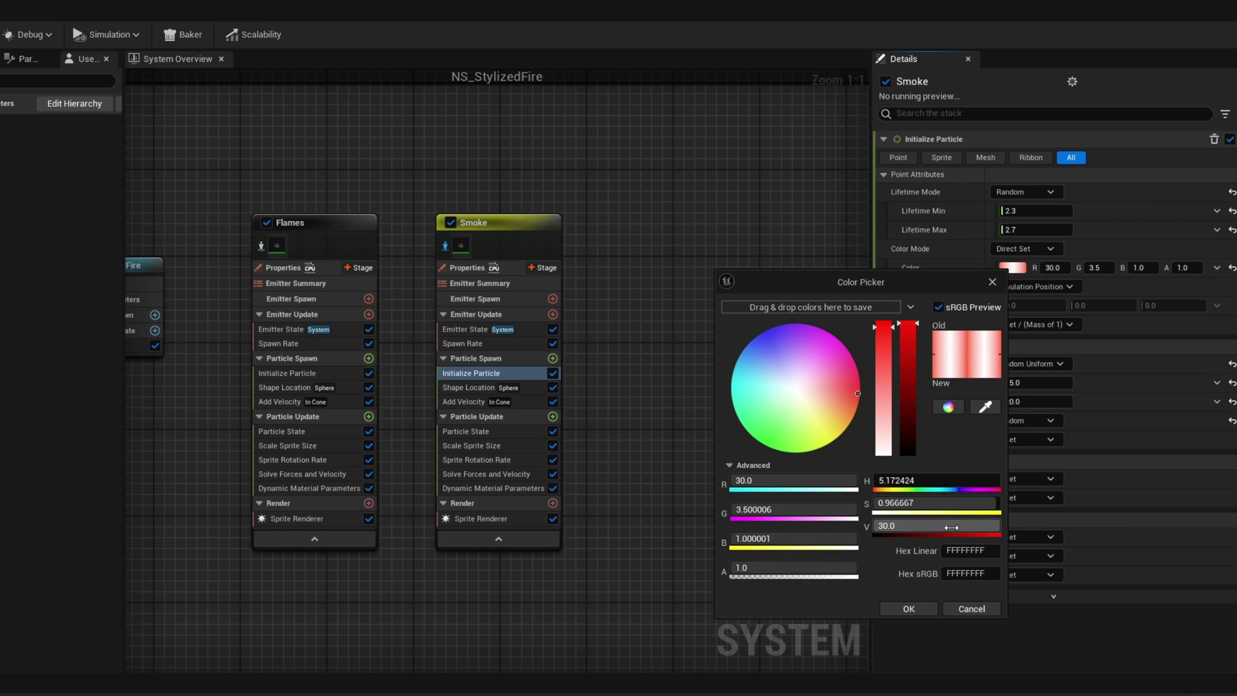
{"action": "type", "text": "0"}
{"action": "key", "text": "Return"}
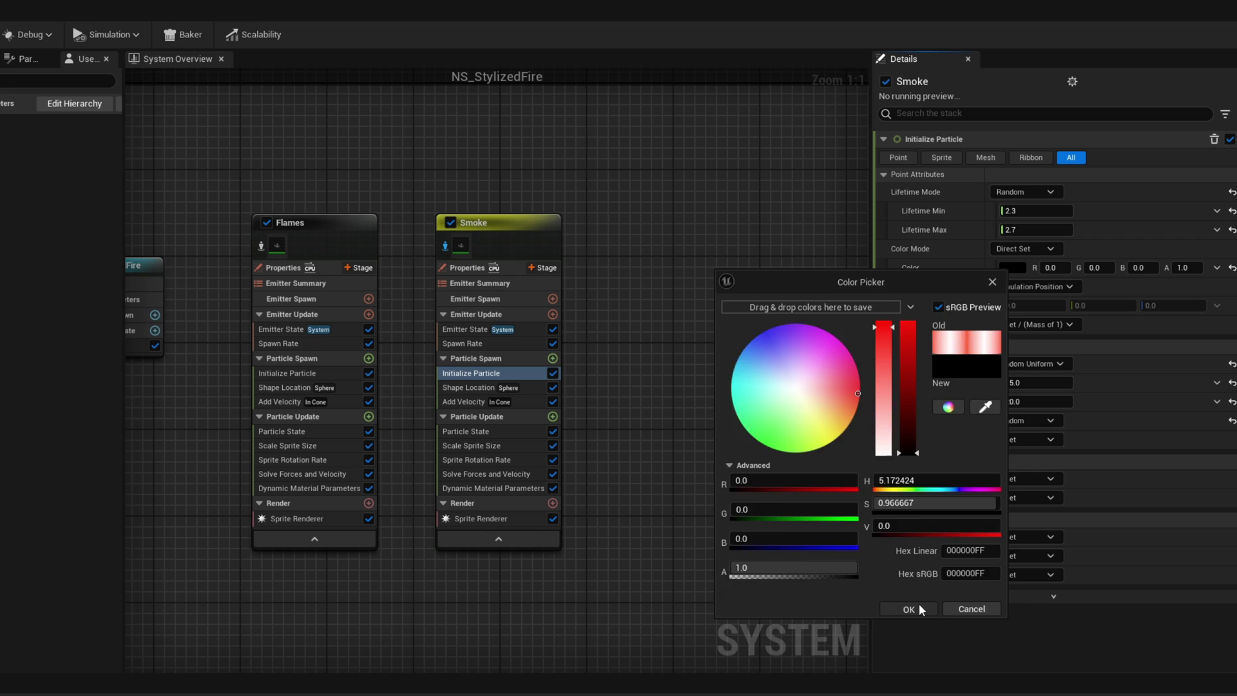
{"action": "left_click", "coordinate": [909, 608]}
{"action": "left_click", "coordinate": [1053, 384]}
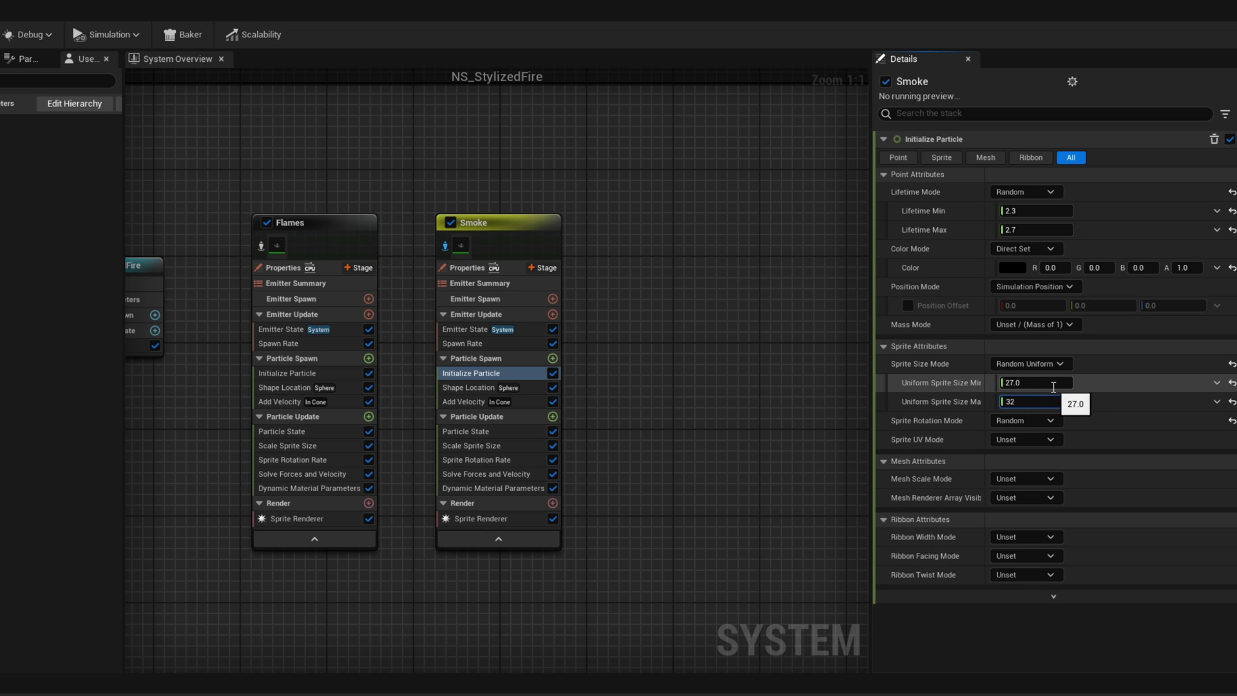
Step: Adjust the Smoke emitter's Shape Location sphere radius and the minimum and maximum of its Add Velocity speed range
{"action": "left_click", "coordinate": [463, 389]}
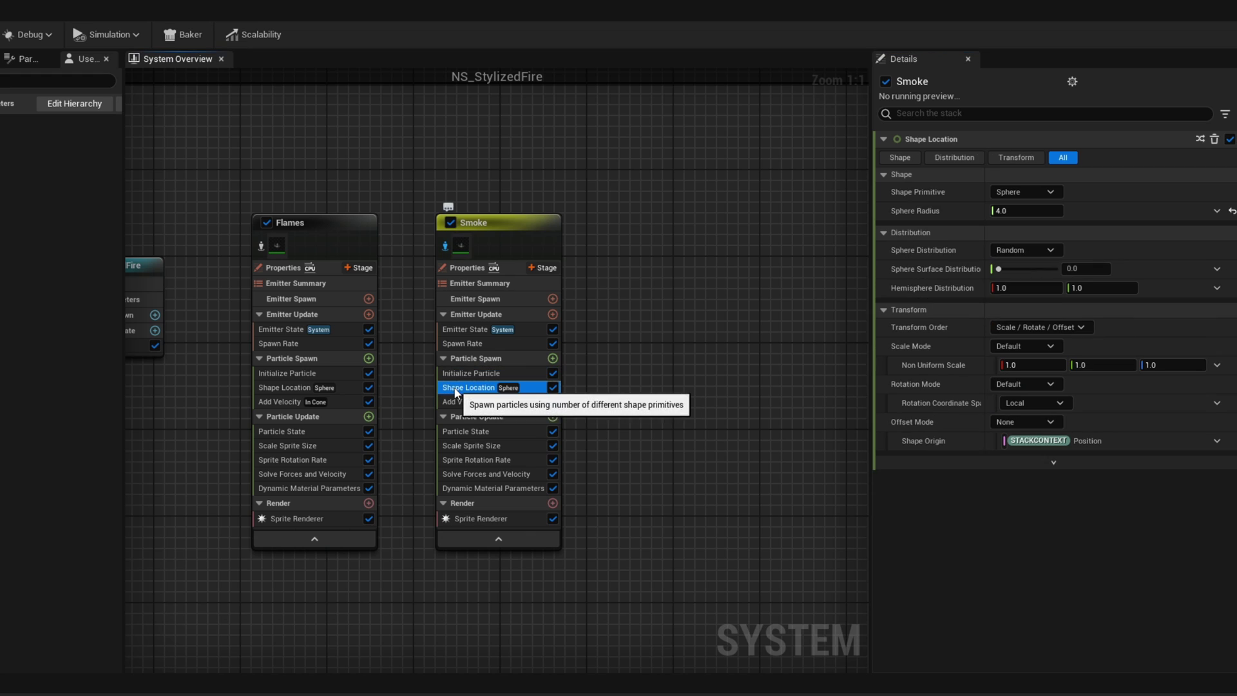
{"action": "left_click", "coordinate": [1046, 211]}
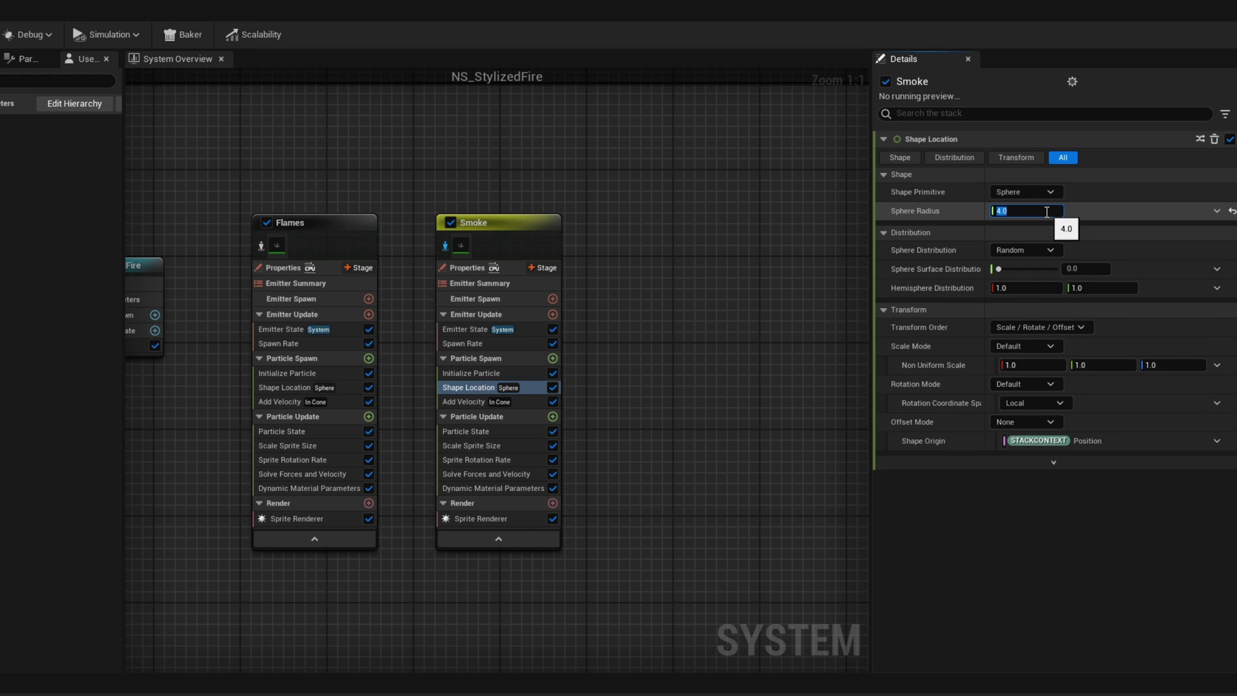
{"action": "left_click", "coordinate": [446, 403]}
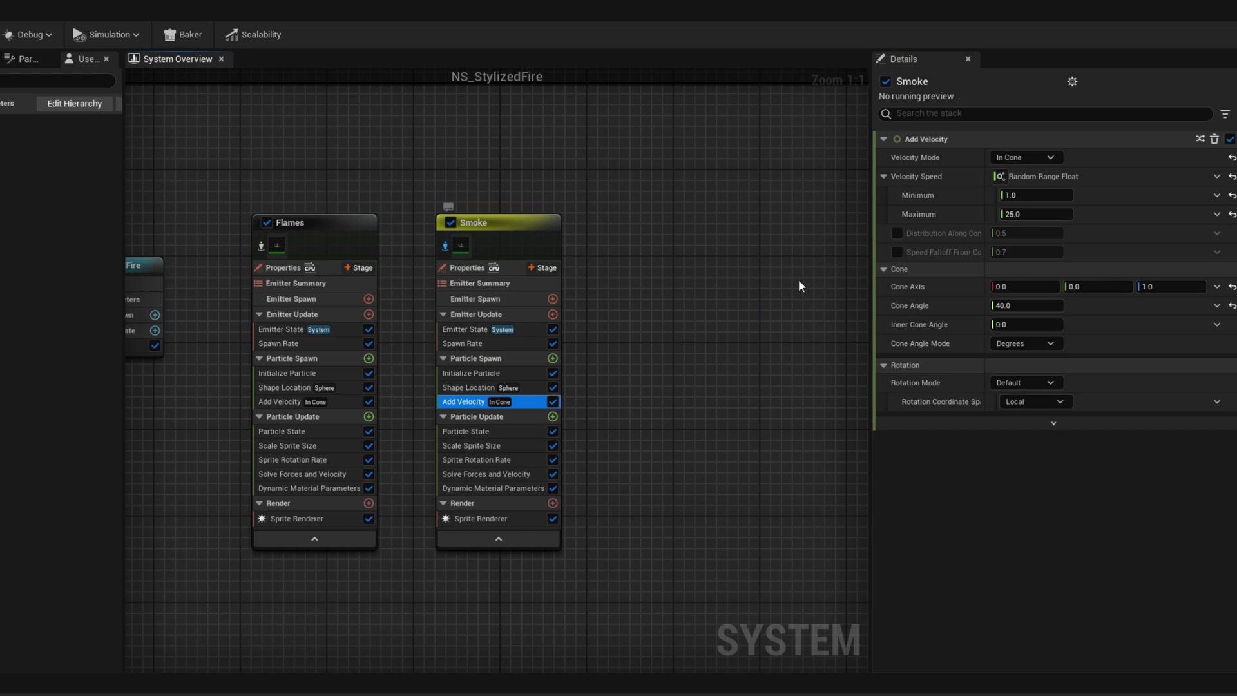
{"action": "left_click", "coordinate": [1038, 195]}
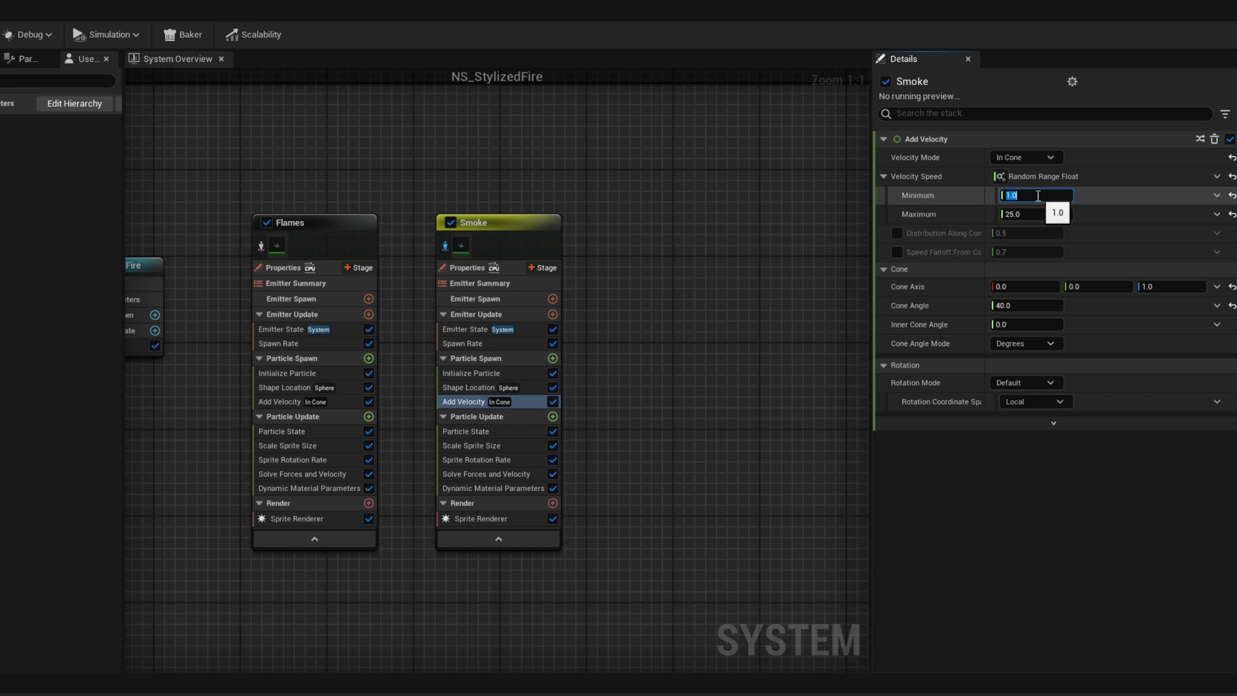
{"action": "key", "text": "Tab"}
Step: In the Smoke emitter's Scale Sprite Size curve, move the first key to time 0.2 and add a key at time 0 with value 0.3
{"action": "left_click", "coordinate": [493, 448]}
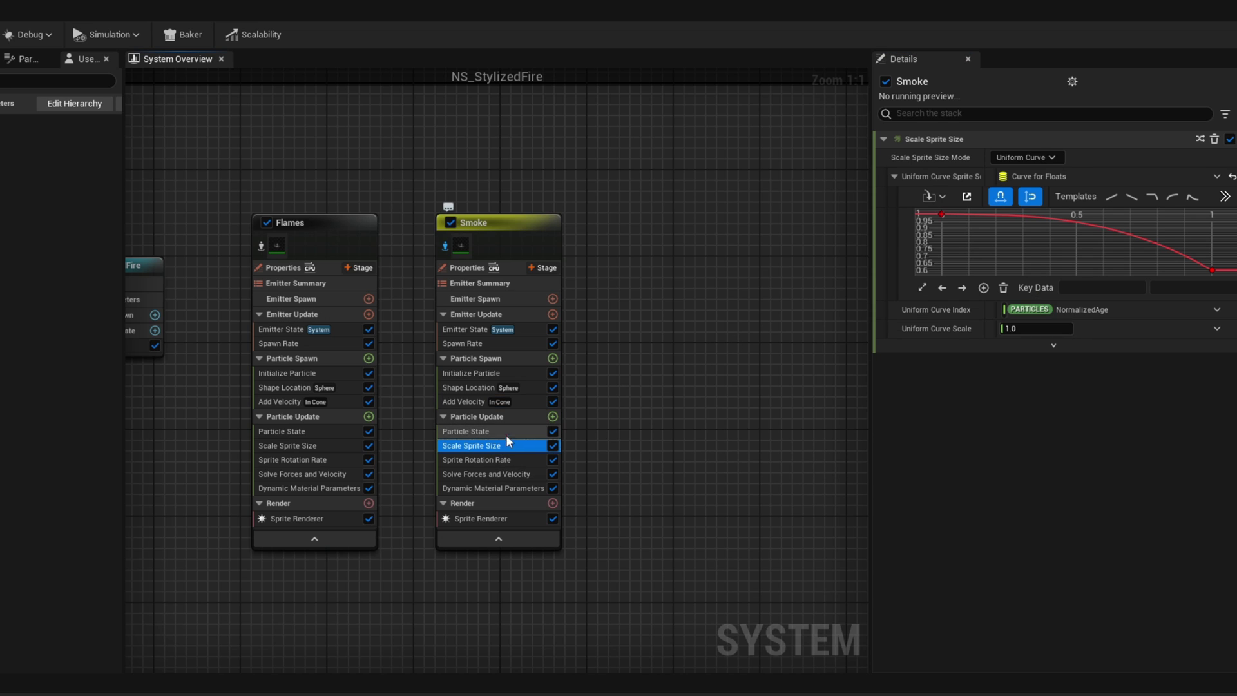
{"action": "left_click", "coordinate": [941, 214]}
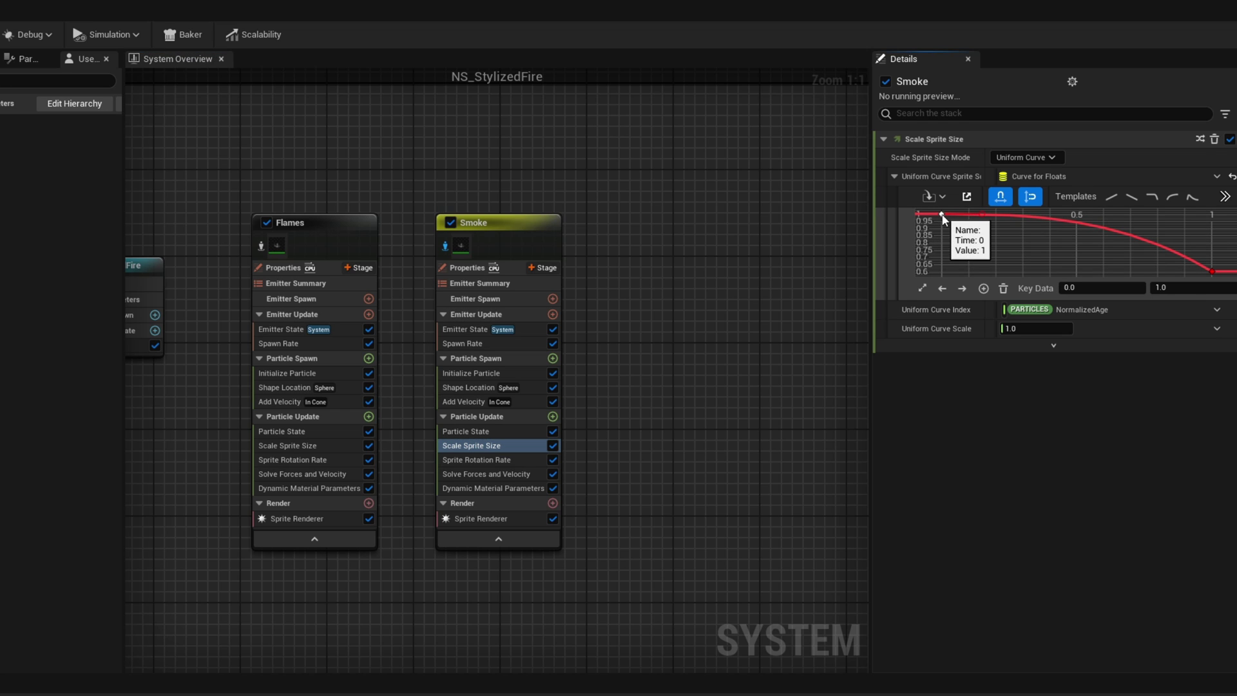
{"action": "left_click", "coordinate": [1113, 287]}
{"action": "type", "text": "0.2"}
{"action": "key", "text": "Return"}
{"action": "right_click", "coordinate": [940, 210]}
{"action": "left_click", "coordinate": [976, 239]}
{"action": "left_click", "coordinate": [1188, 288]}
{"action": "type", "text": "0.3"}
{"action": "key", "text": "Return"}
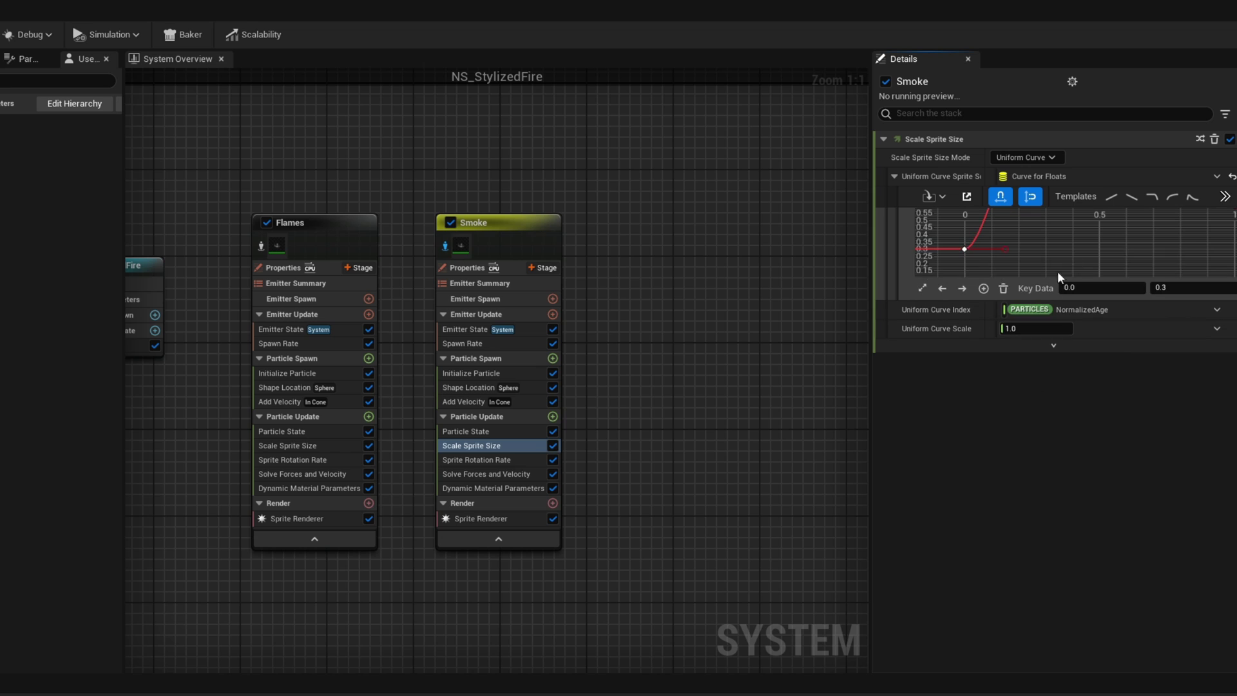
{"action": "key", "text": "f"}
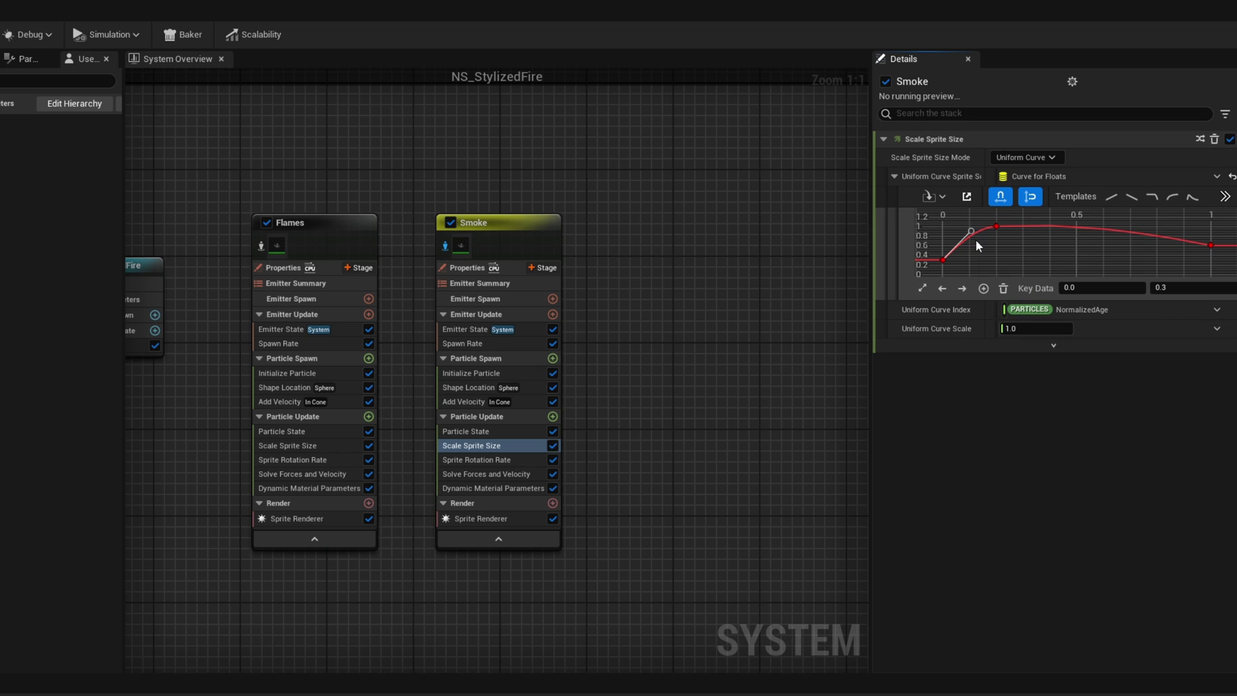
Step: Set the Smoke emitter's Power dynamic parameter to 0.5 and its Sprite Renderer's Sort Order Hint to -1
{"action": "left_click", "coordinate": [483, 488]}
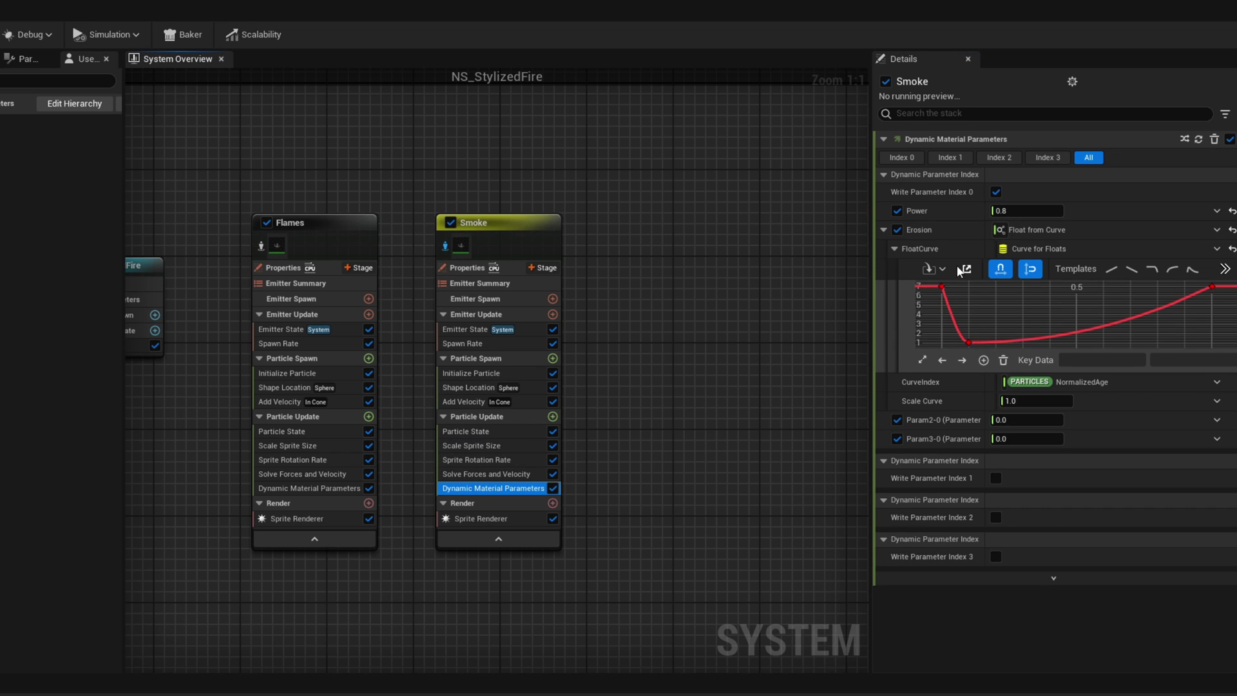
{"action": "left_click", "coordinate": [1044, 210]}
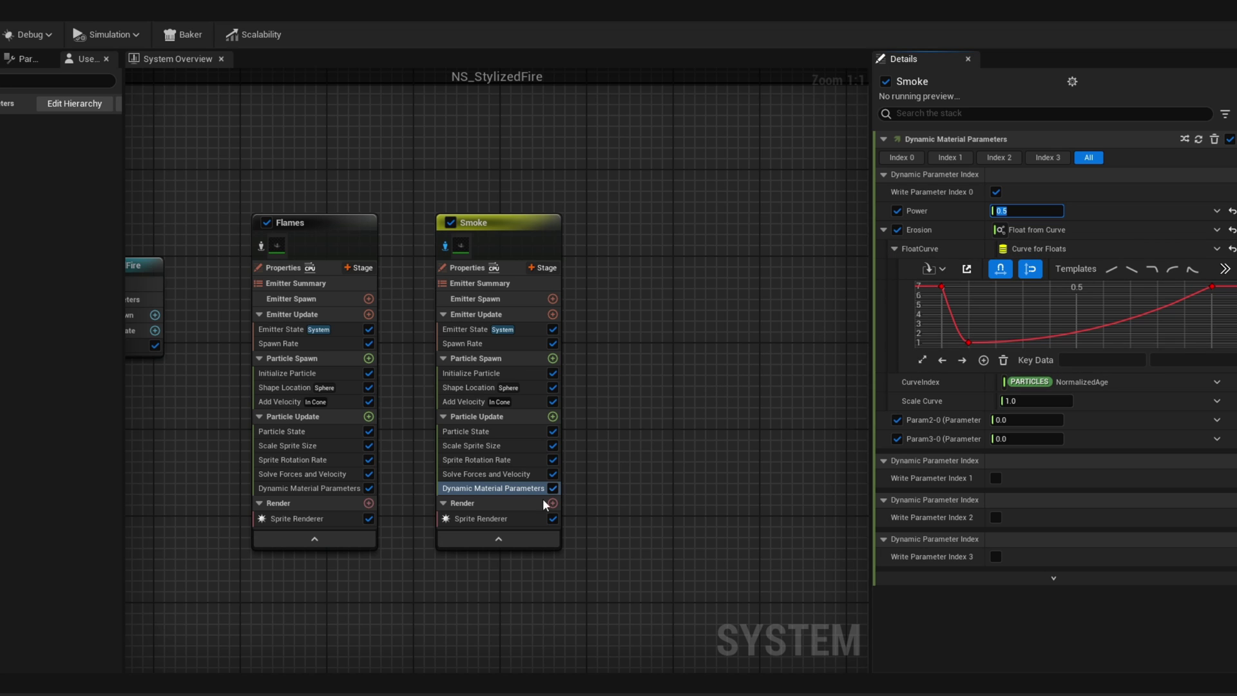
{"action": "left_click", "coordinate": [487, 518]}
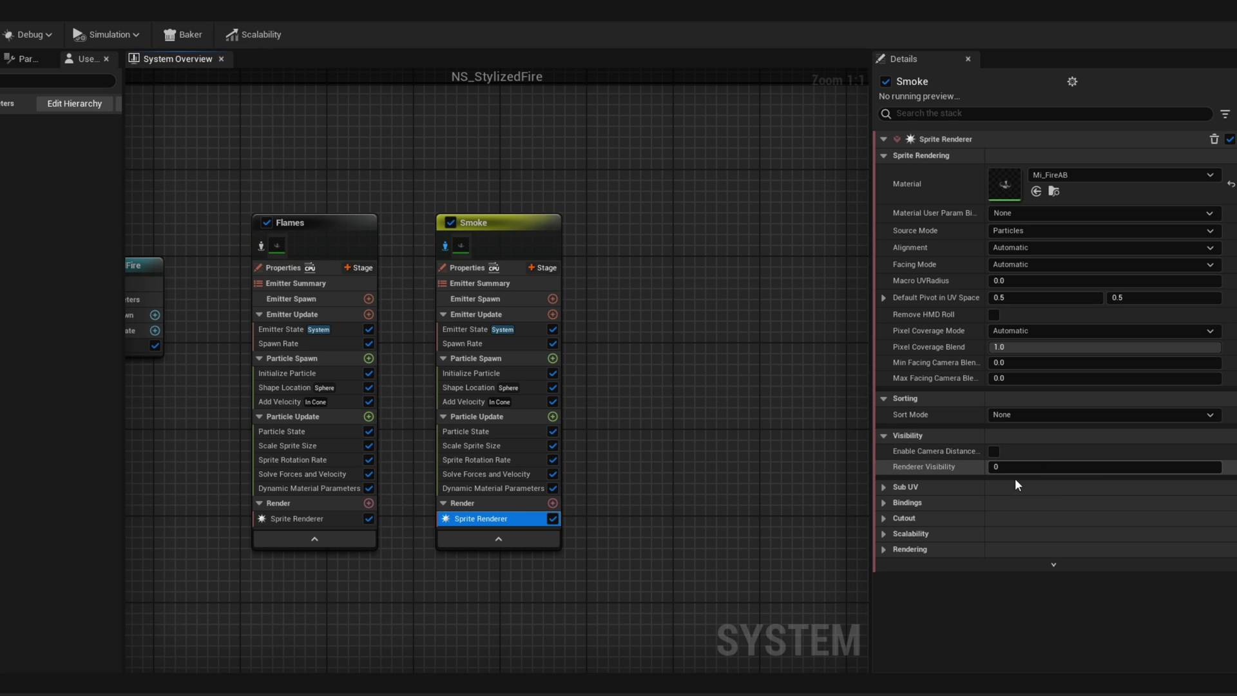
{"action": "left_click", "coordinate": [884, 549]}
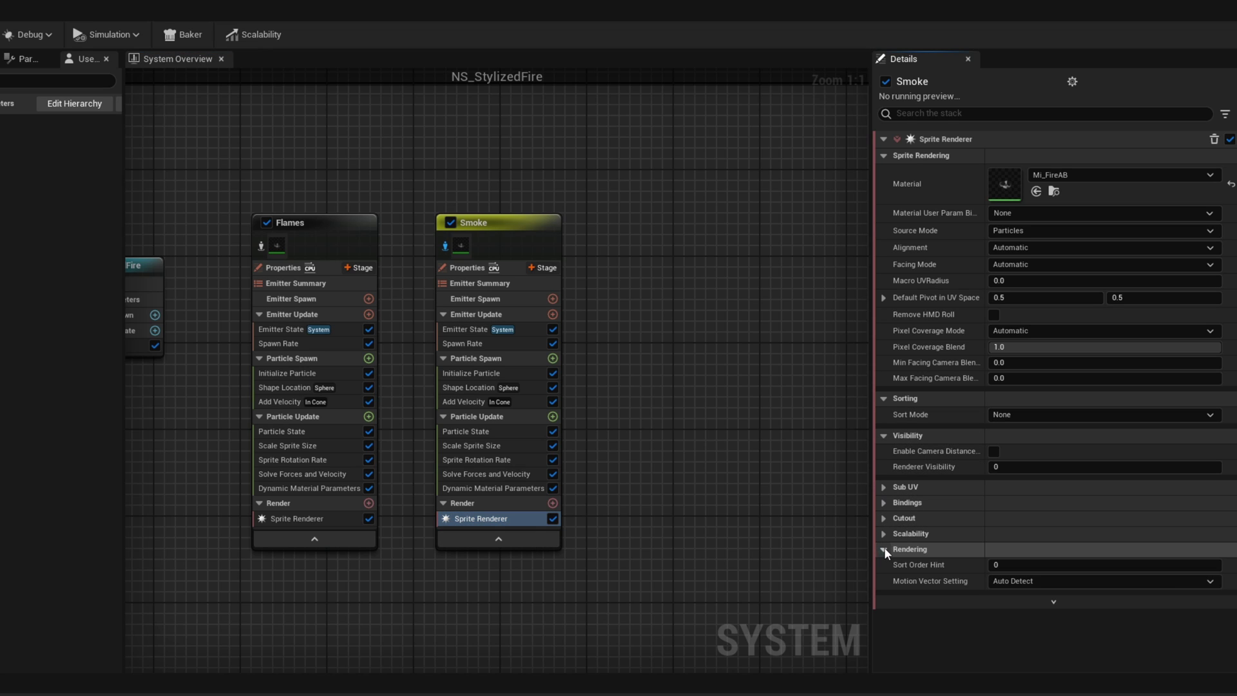
{"action": "left_click", "coordinate": [1043, 565]}
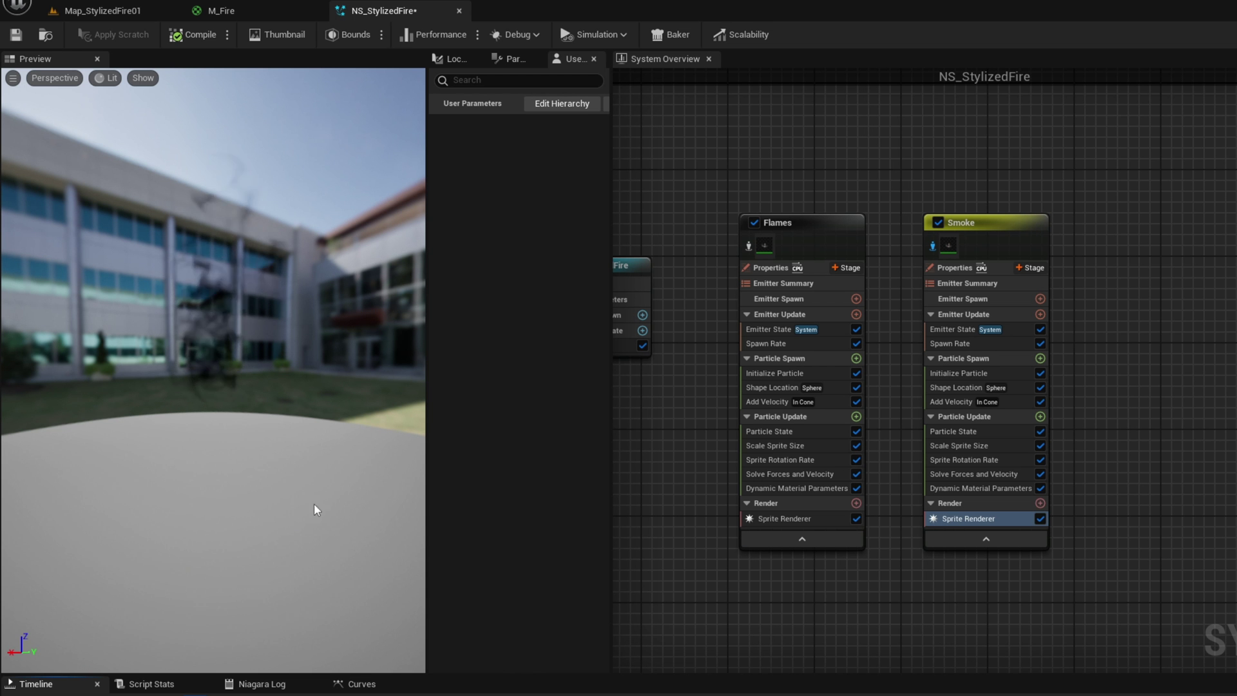
Step: Stop isolating the Smoke emitter and examine the smoke together with the flames in the preview
{"action": "left_click_drag", "start_coordinate": [212, 456], "coordinate": [318, 230]}
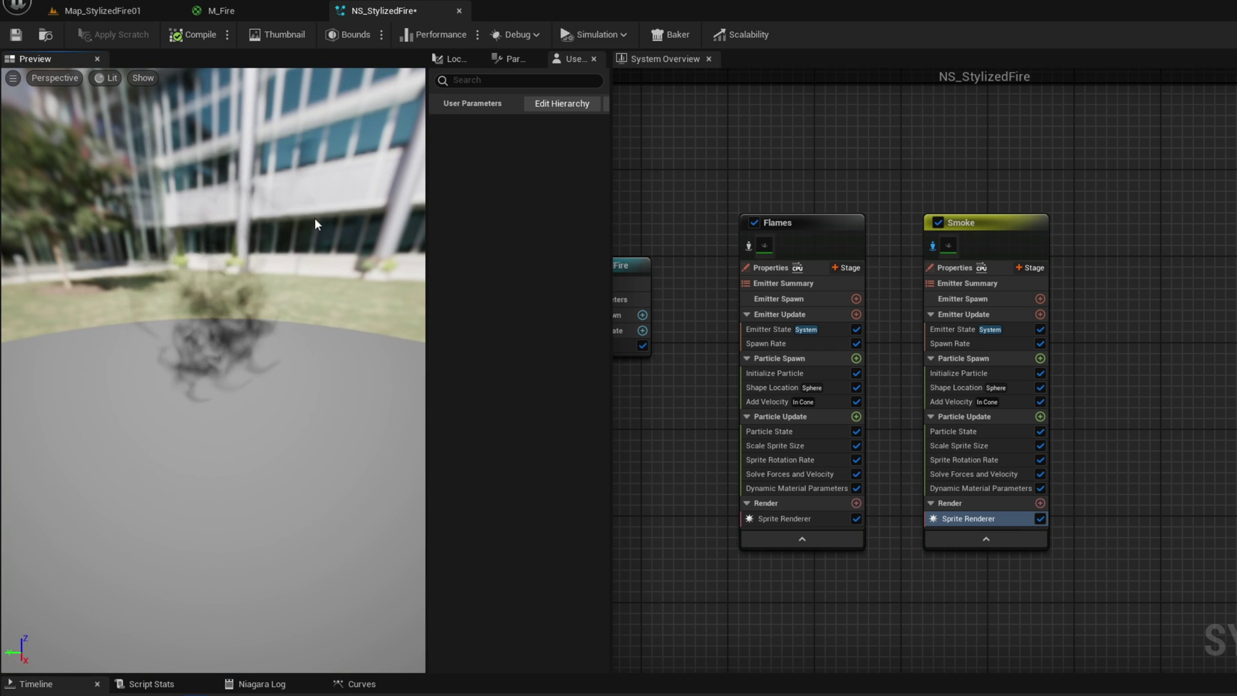
{"action": "left_click", "coordinate": [932, 246]}
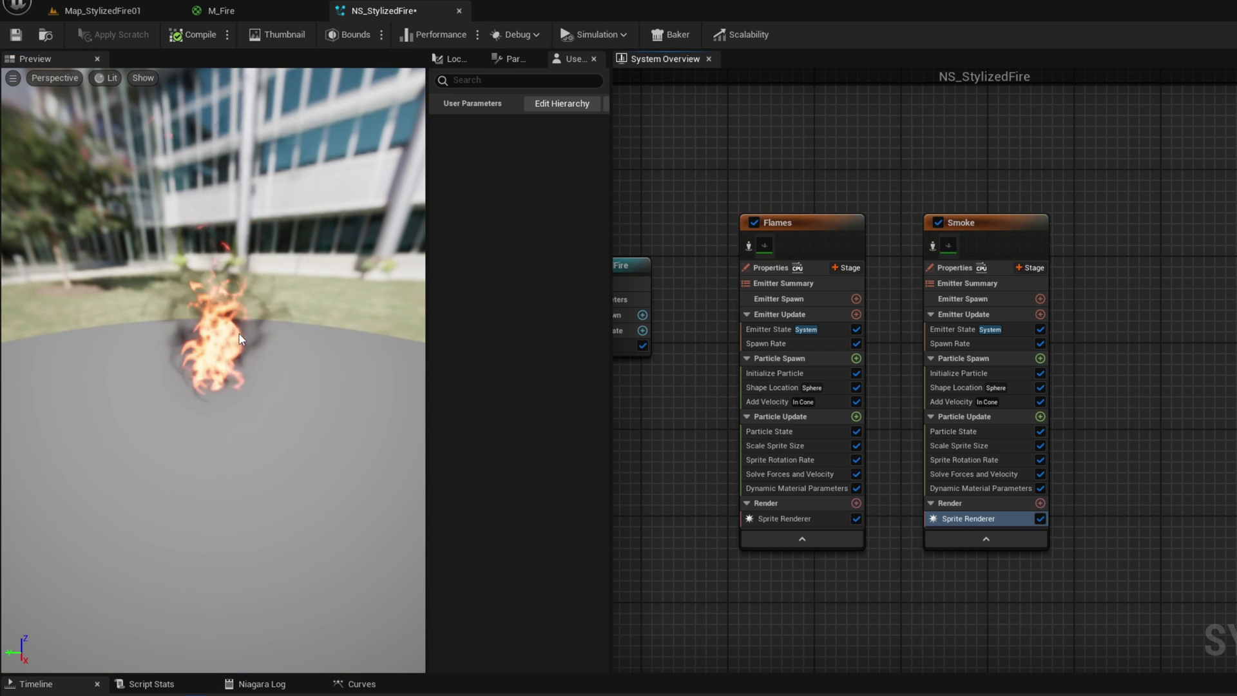
{"action": "left_click_drag", "start_coordinate": [323, 341], "coordinate": [235, 343]}
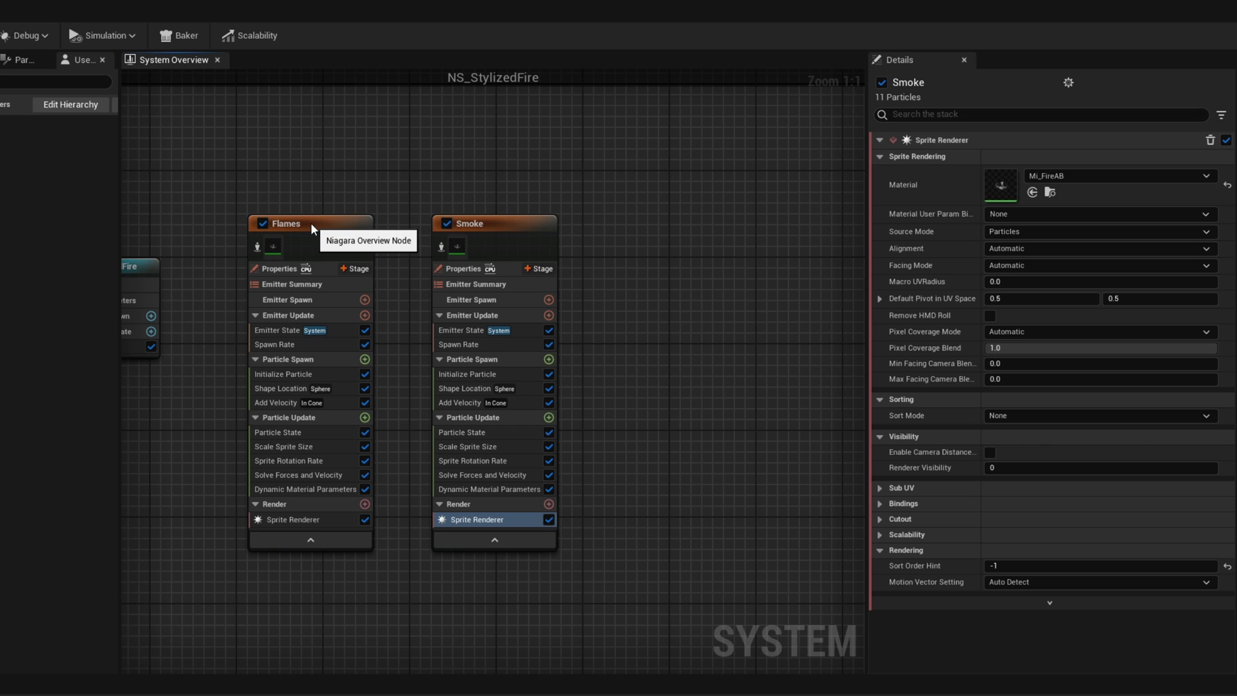
Step: Duplicate the Flames emitter, place the copy beside the Smoke emitter and rename it Embers
{"action": "left_click", "coordinate": [311, 222]}
{"action": "key", "text": "ctrl+d"}
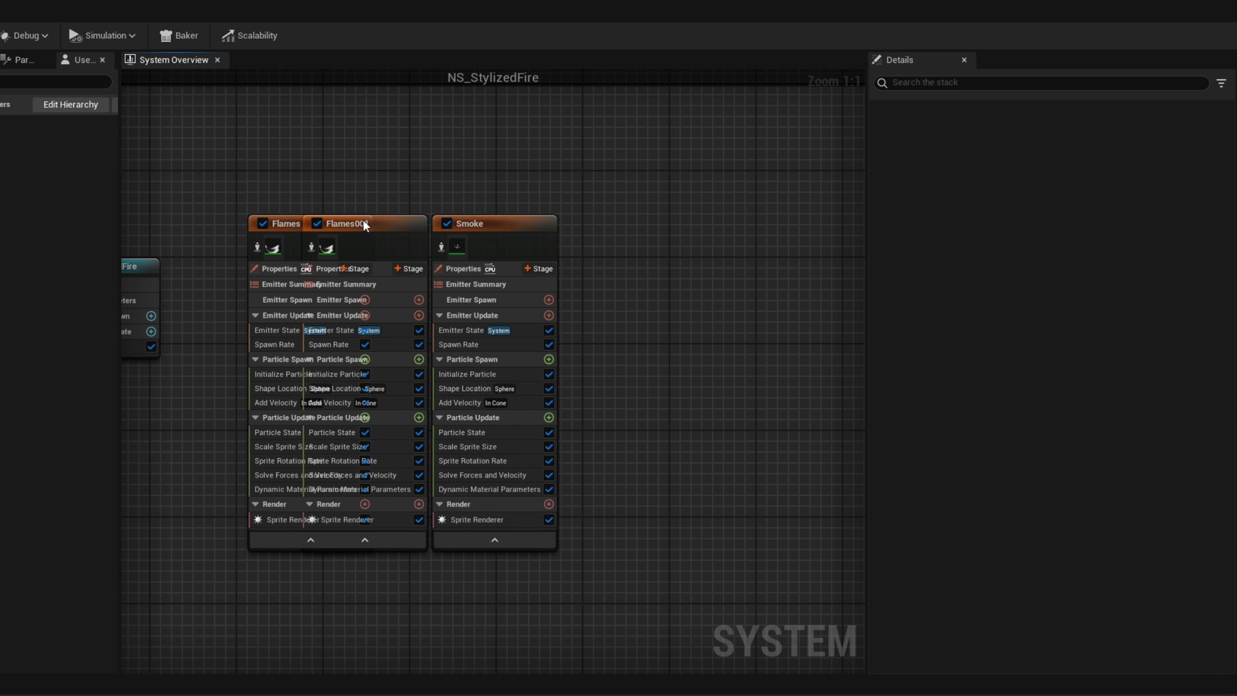
{"action": "left_click_drag", "start_coordinate": [362, 219], "coordinate": [699, 224]}
{"action": "double_click", "coordinate": [699, 225]}
{"action": "type", "text": "Embers"}
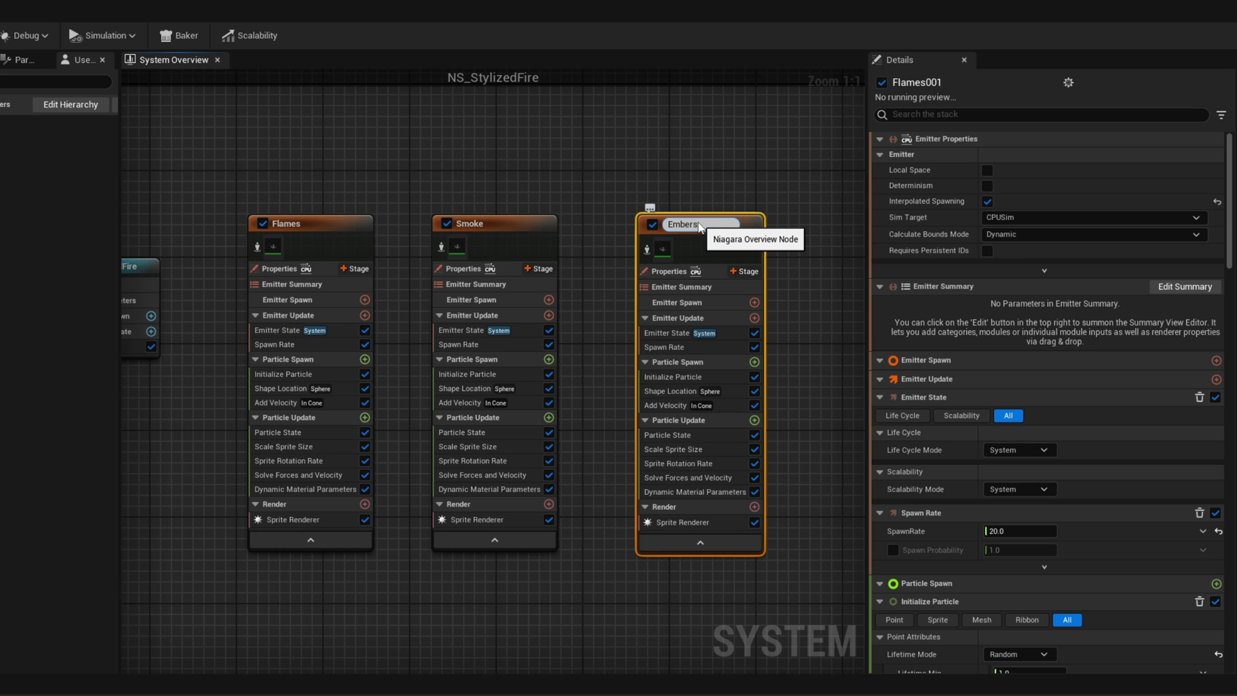
{"action": "key", "text": "Return"}
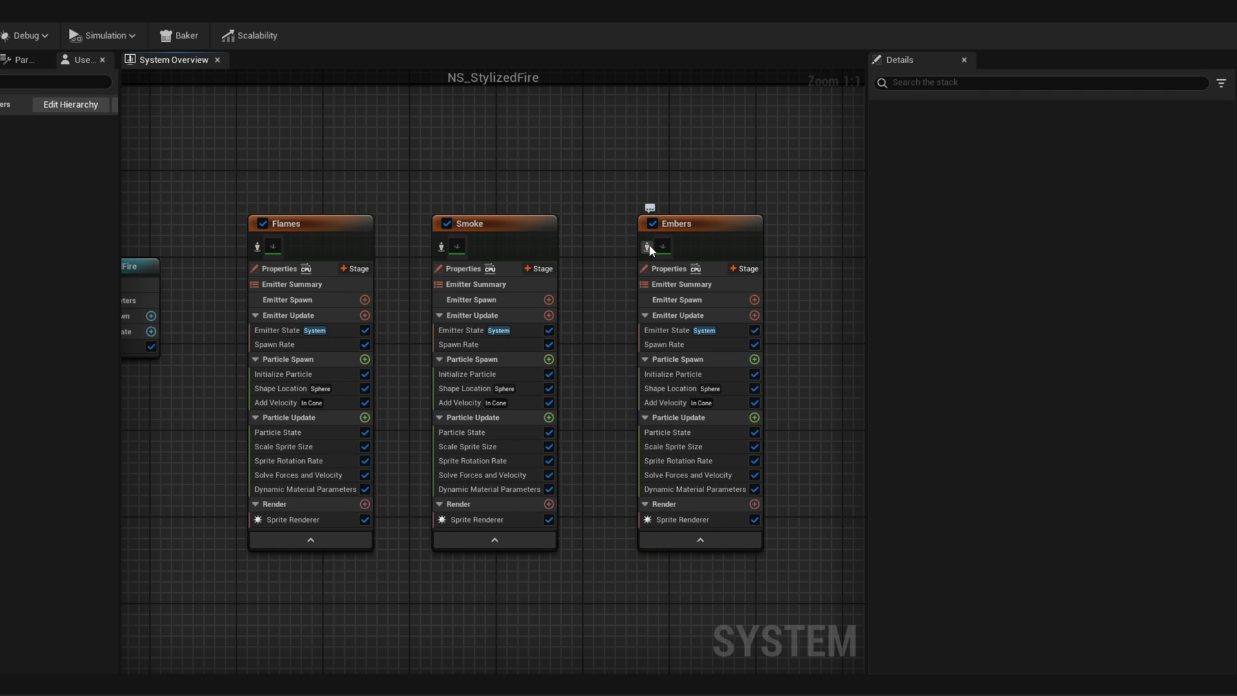
Step: Isolate the Embers emitter and set its spawn rate to 10
{"action": "left_click", "coordinate": [646, 248]}
{"action": "left_click", "coordinate": [706, 346]}
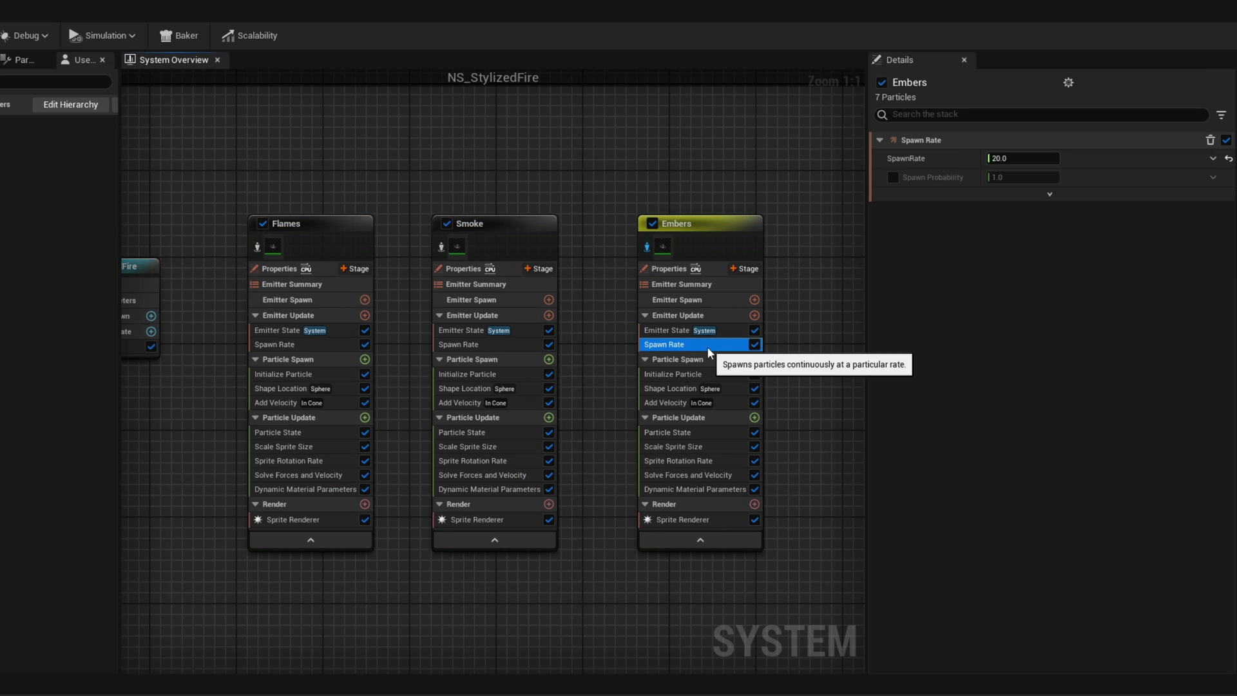
{"action": "left_click", "coordinate": [1040, 157]}
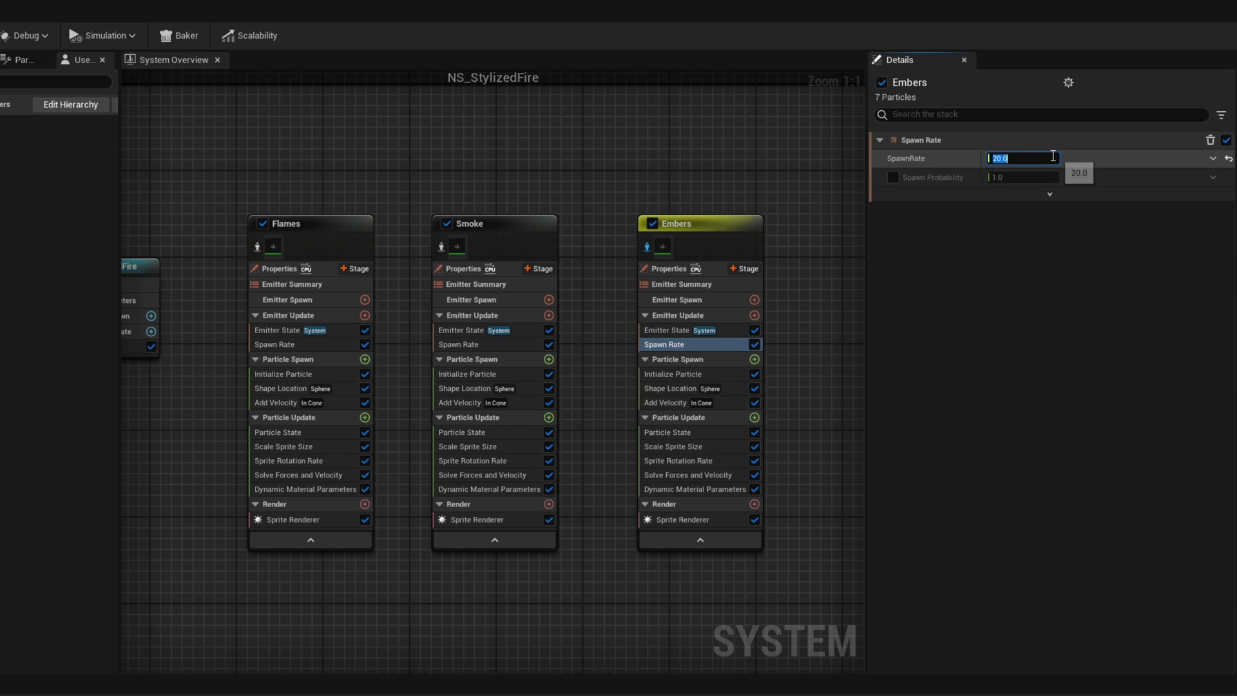
{"action": "type", "text": "10"}
{"action": "key", "text": "Return"}
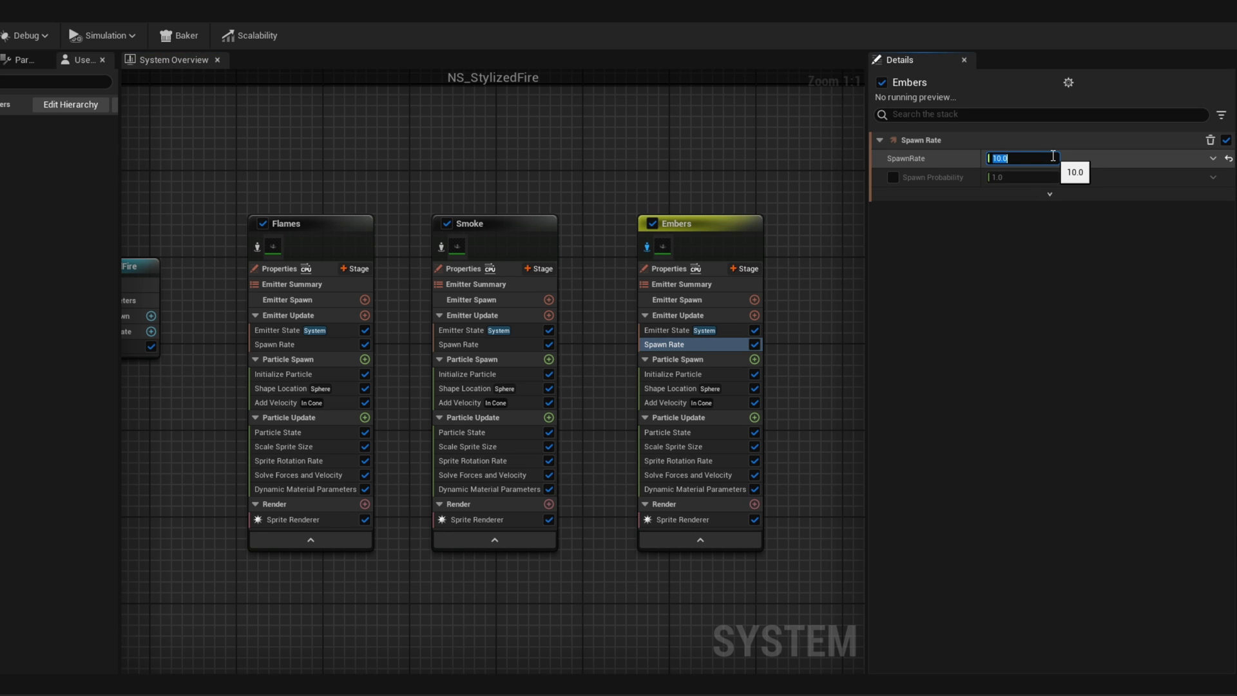
Step: Set the Embers particles' random lifetime to a minimum of 1.5 and a maximum of 2.5
{"action": "left_click", "coordinate": [701, 372]}
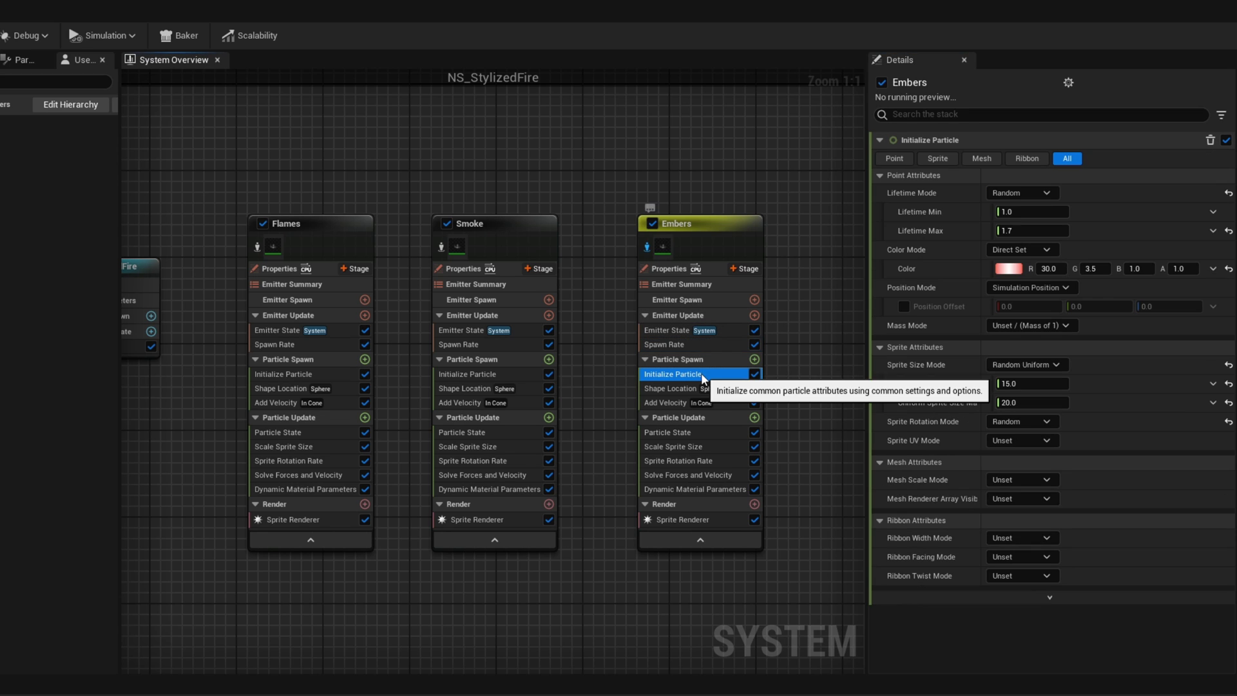
{"action": "left_click", "coordinate": [1049, 212]}
{"action": "type", "text": "1.5"}
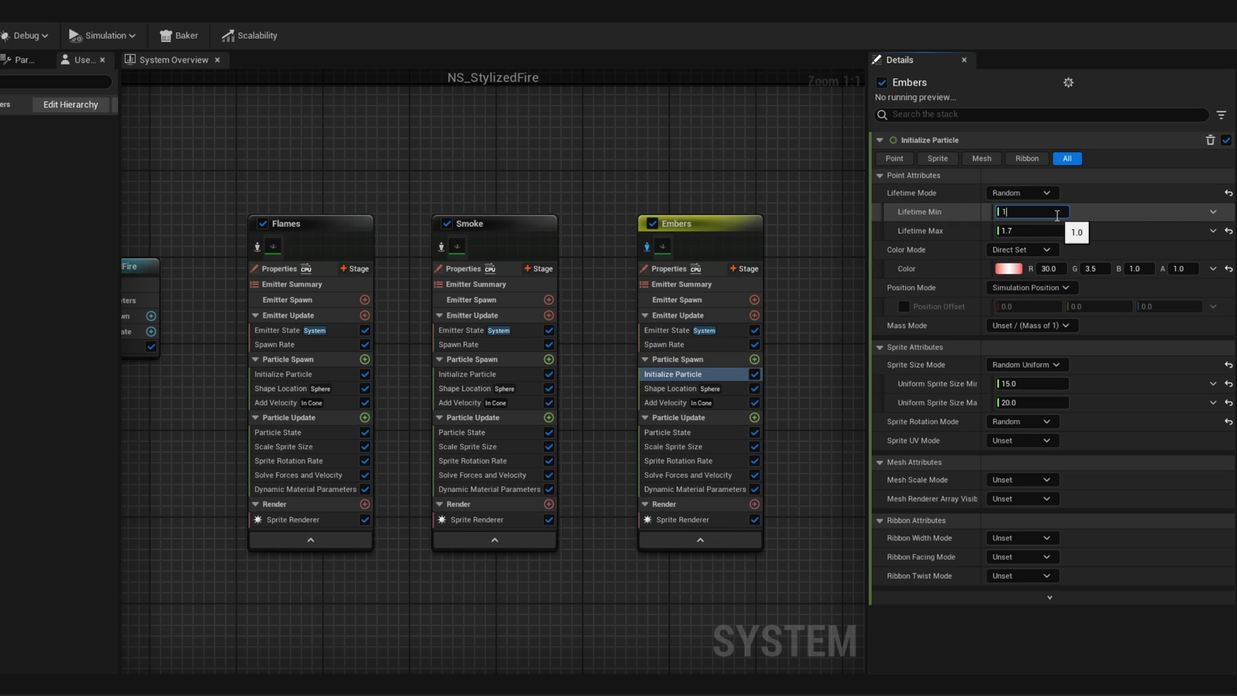
{"action": "key", "text": "Tab"}
{"action": "type", "text": "2.5"}
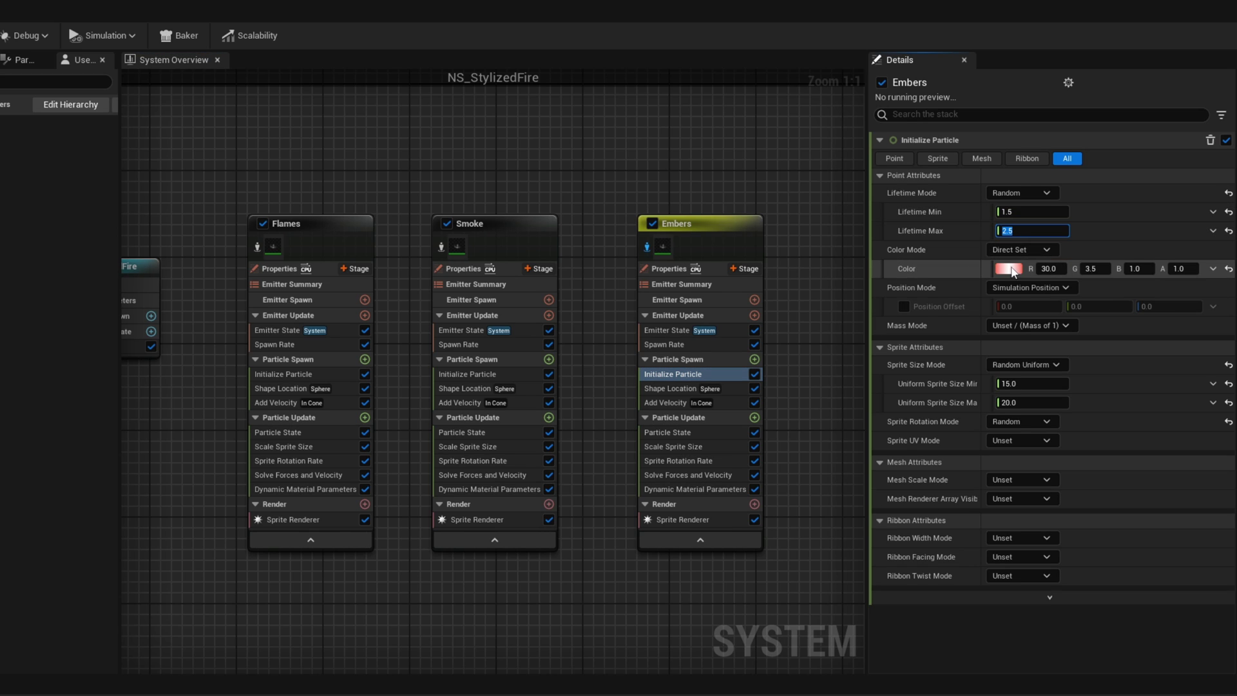
Step: Copy the Embers particles' color, switch their color mode to Random Range and paste the copied color as the Color Maximum
{"action": "right_click", "coordinate": [1014, 268]}
{"action": "left_click", "coordinate": [1063, 351]}
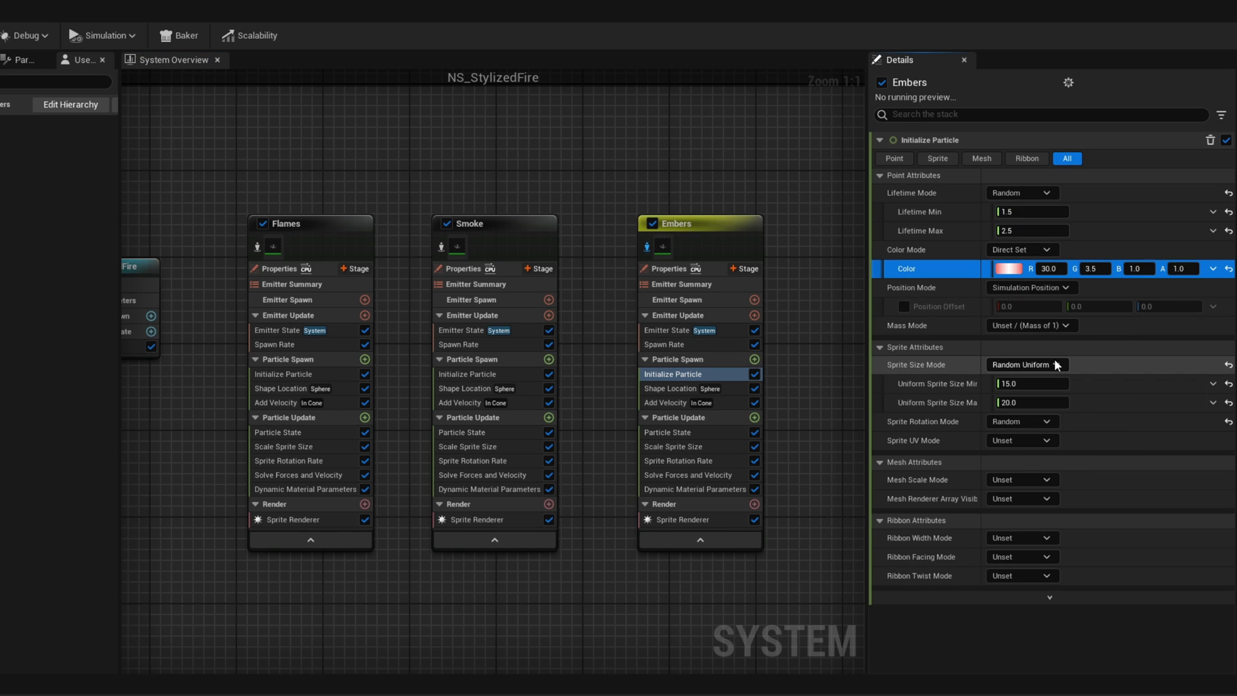
{"action": "left_click", "coordinate": [1025, 249]}
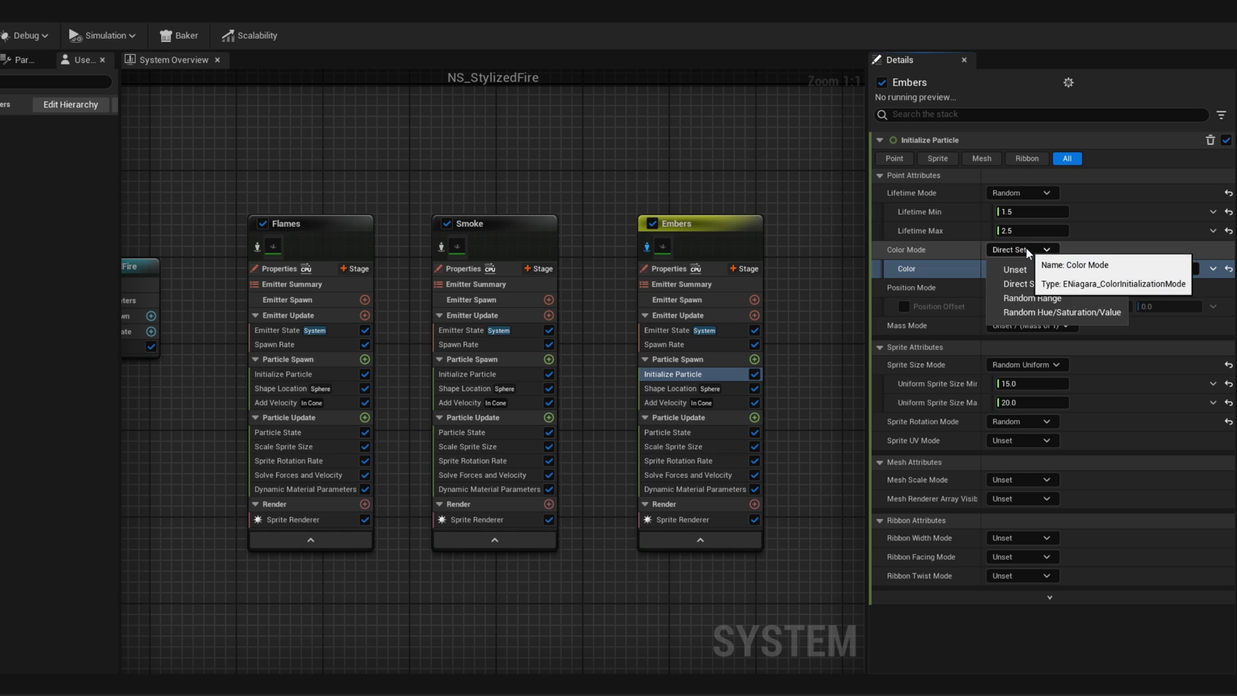
{"action": "left_click", "coordinate": [1032, 299]}
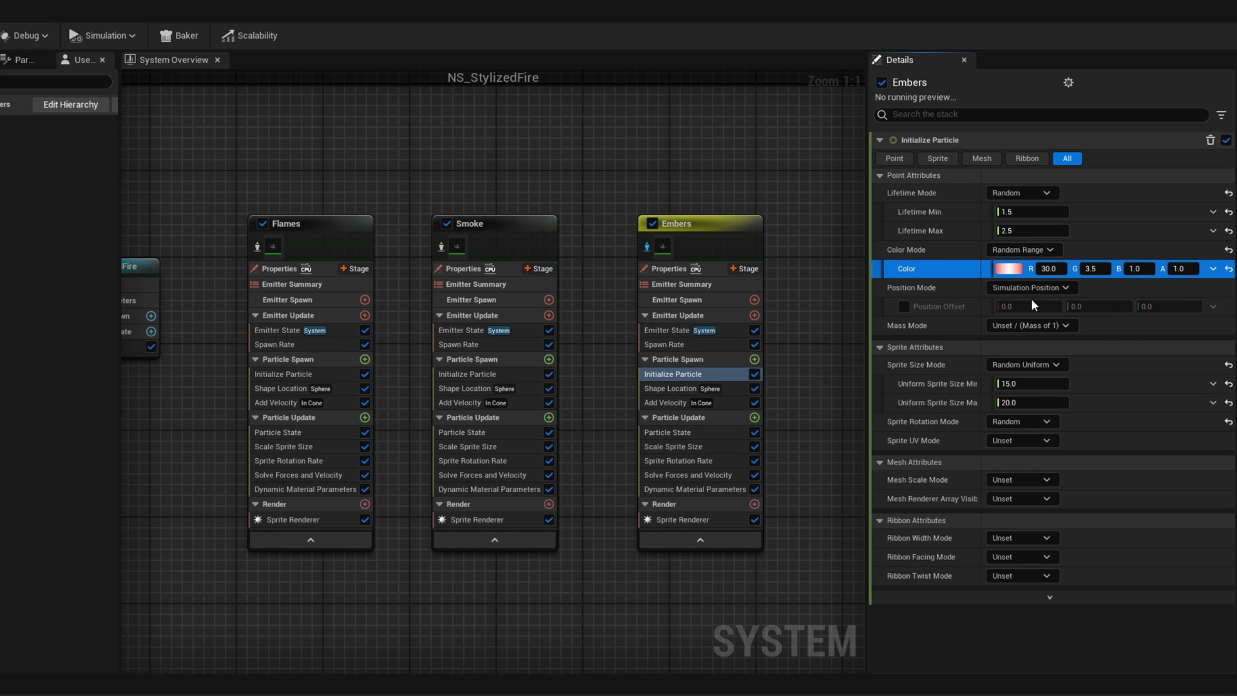
{"action": "right_click", "coordinate": [1008, 287]}
{"action": "left_click", "coordinate": [1064, 385]}
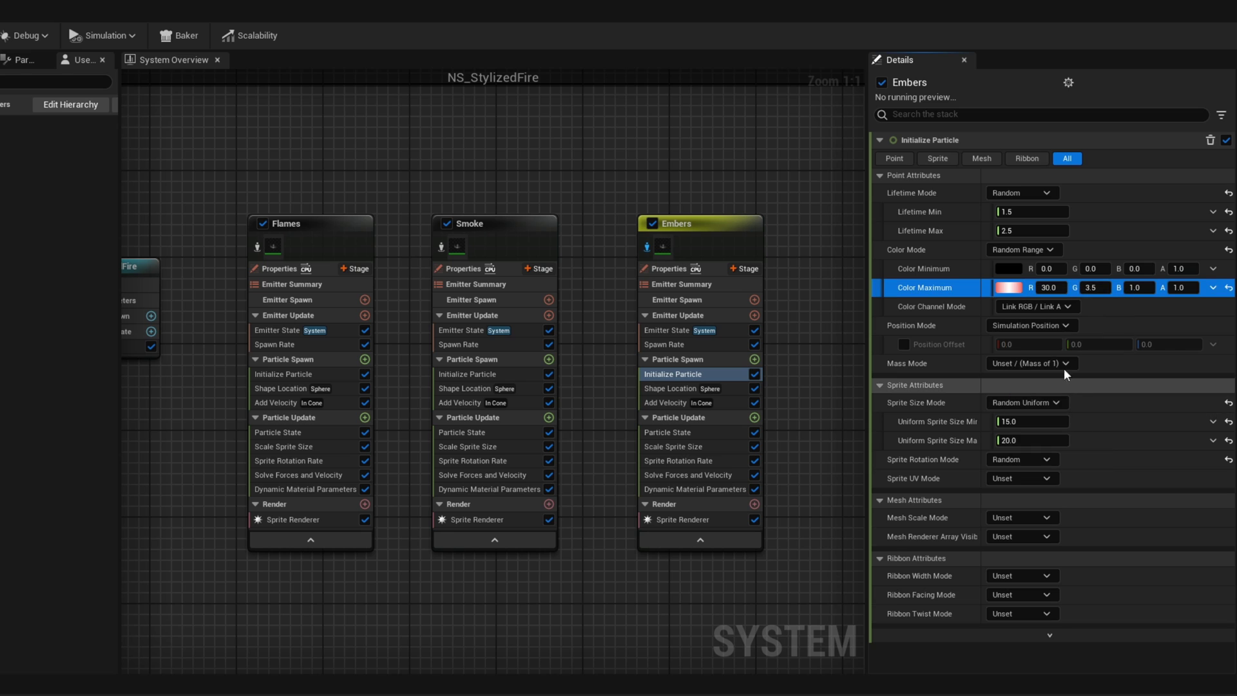
Step: Paste the copied color into the Embers particles' Color Minimum and set its brightness value (V) to 1.0
{"action": "right_click", "coordinate": [1010, 268]}
{"action": "left_click", "coordinate": [1051, 368]}
{"action": "left_click", "coordinate": [1009, 288]}
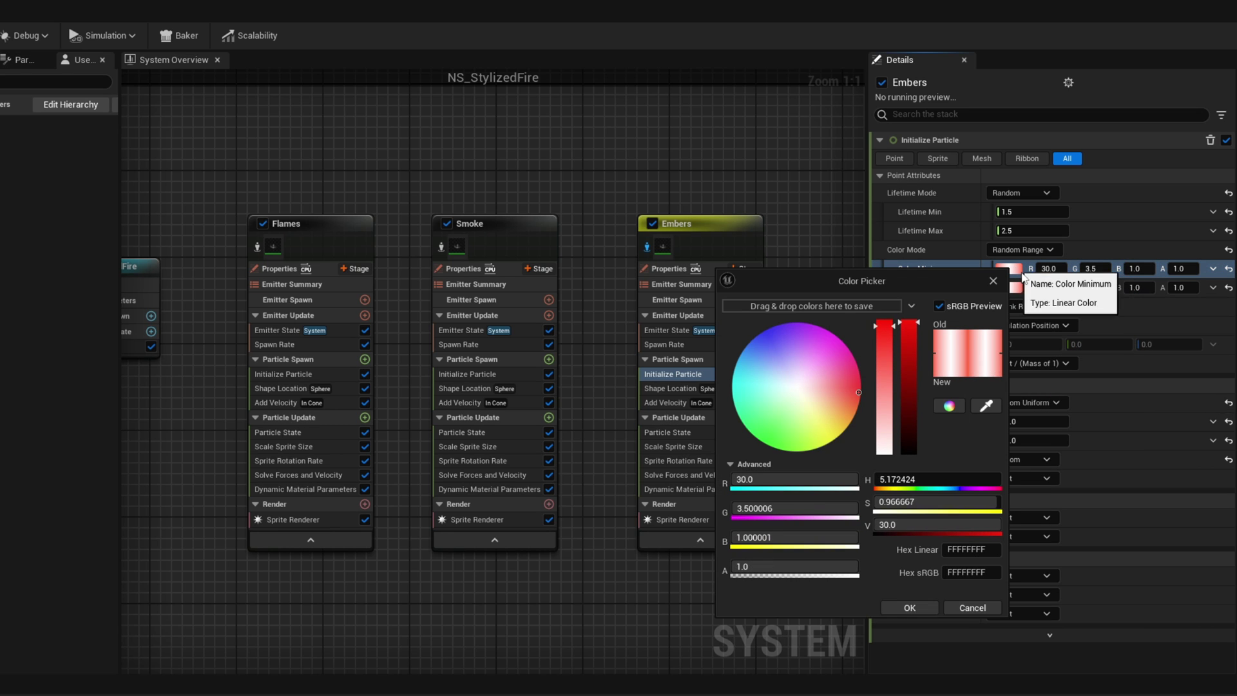
{"action": "key", "text": "Return"}
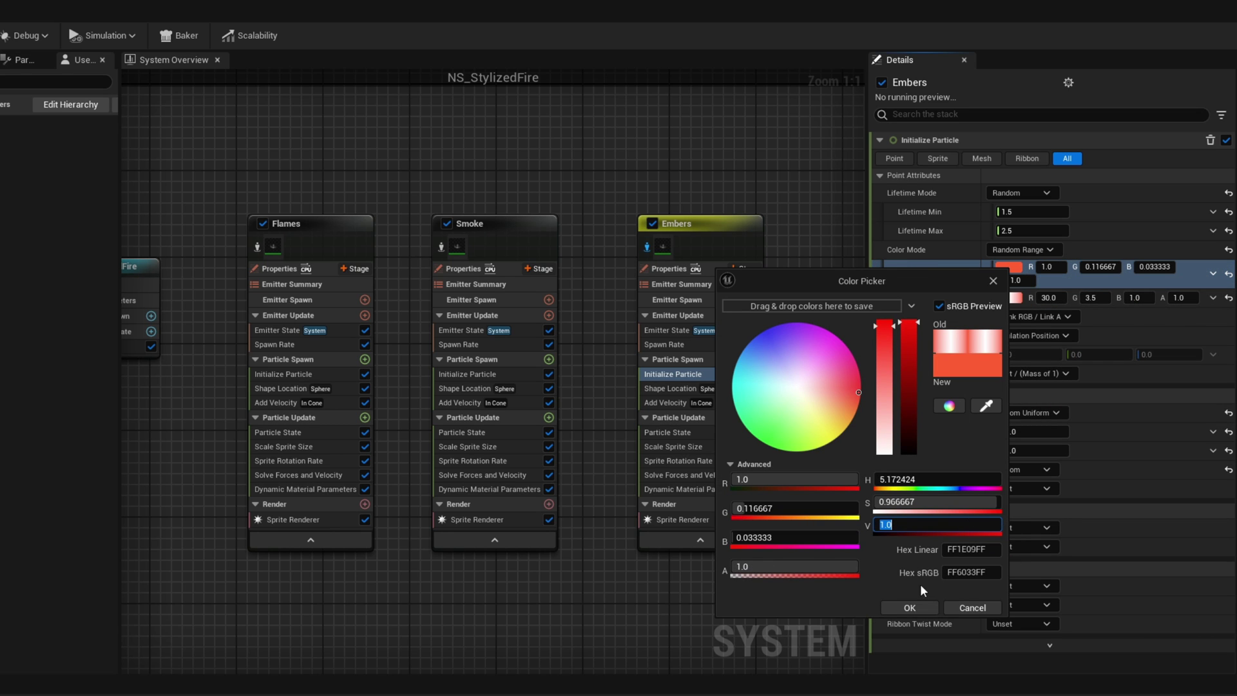
{"action": "left_click", "coordinate": [908, 609]}
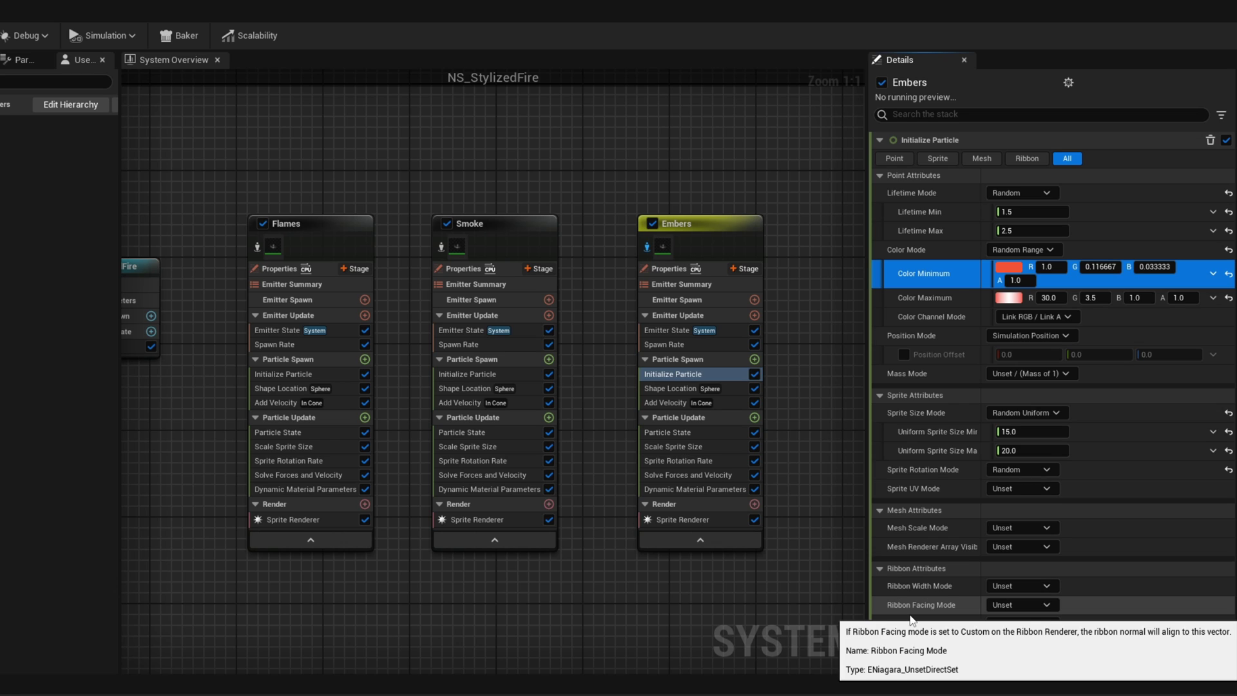
Step: Set the Embers particles' uniform sprite size to 1.0 minimum and 1.5 maximum
{"action": "left_click", "coordinate": [1027, 432]}
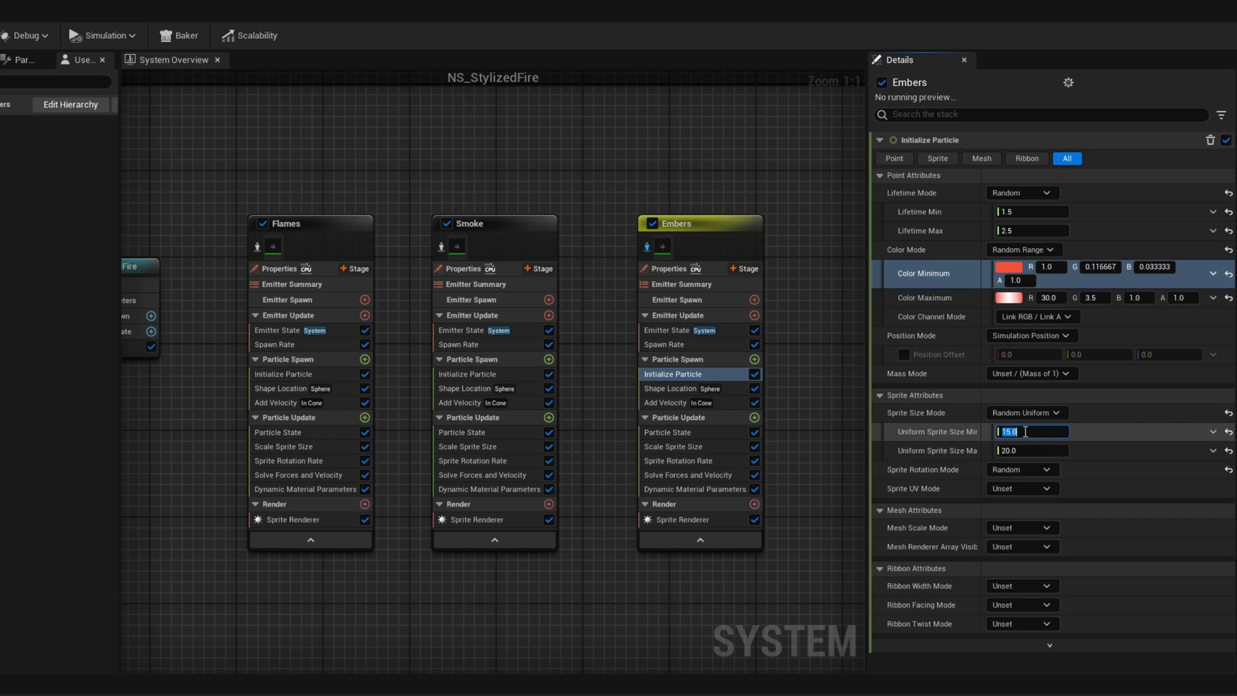
{"action": "type", "text": "1.0"}
{"action": "key", "text": "Tab"}
{"action": "type", "text": "1.5"}
{"action": "key", "text": "Return"}
Step: Set the sphere radius of the Embers emitter's Shape Location to 5.0
{"action": "left_click", "coordinate": [716, 388]}
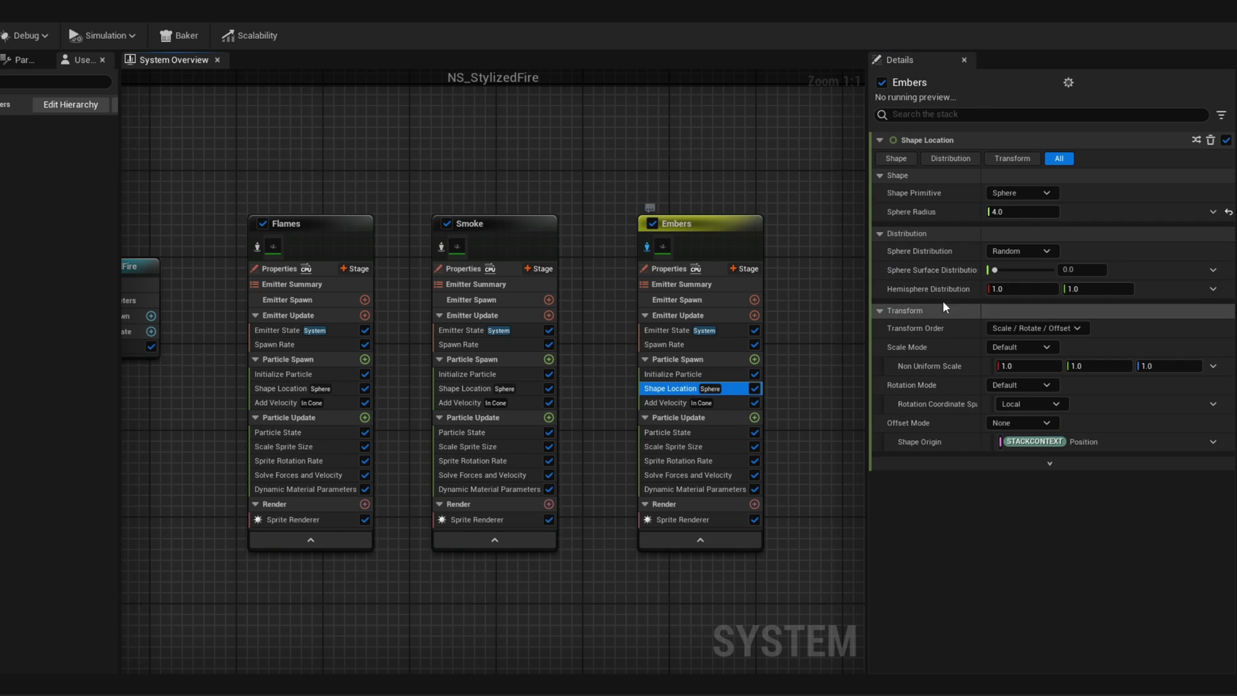
{"action": "left_click", "coordinate": [1022, 211]}
{"action": "type", "text": "5.0"}
{"action": "key", "text": "Return"}
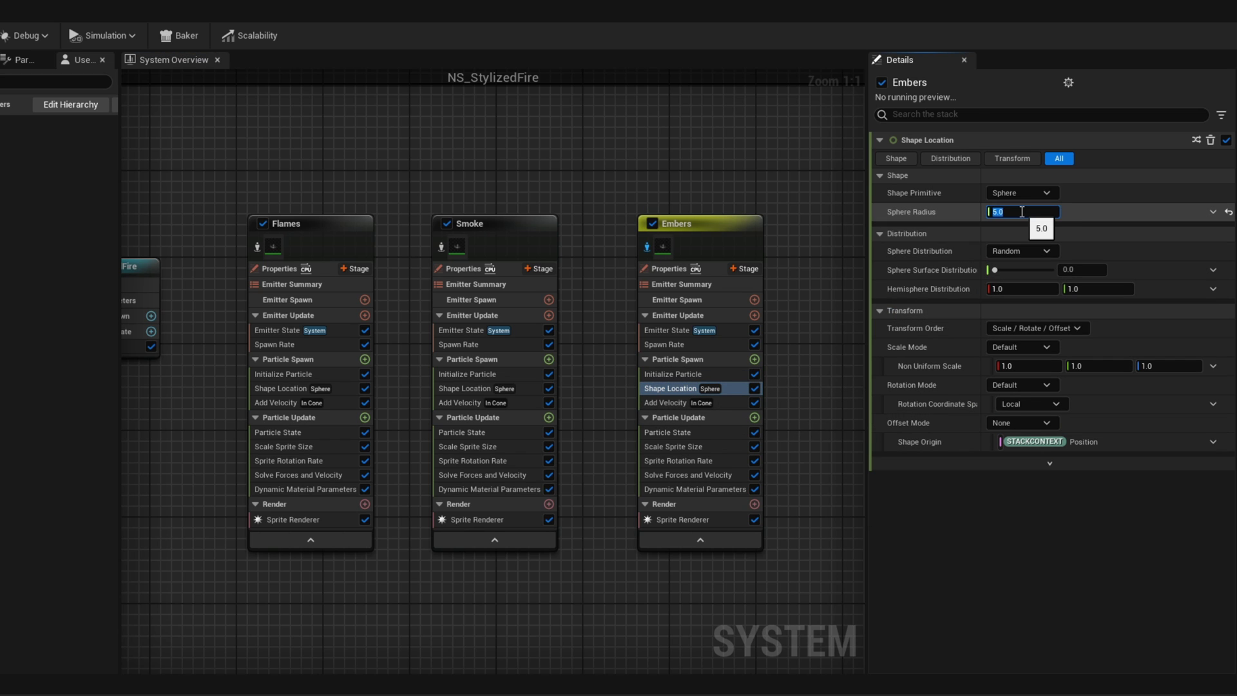
Step: Set the minimum velocity speed of the Embers emitter's Add Velocity to 8.0 and open its cone angle for editing
{"action": "left_click", "coordinate": [670, 403]}
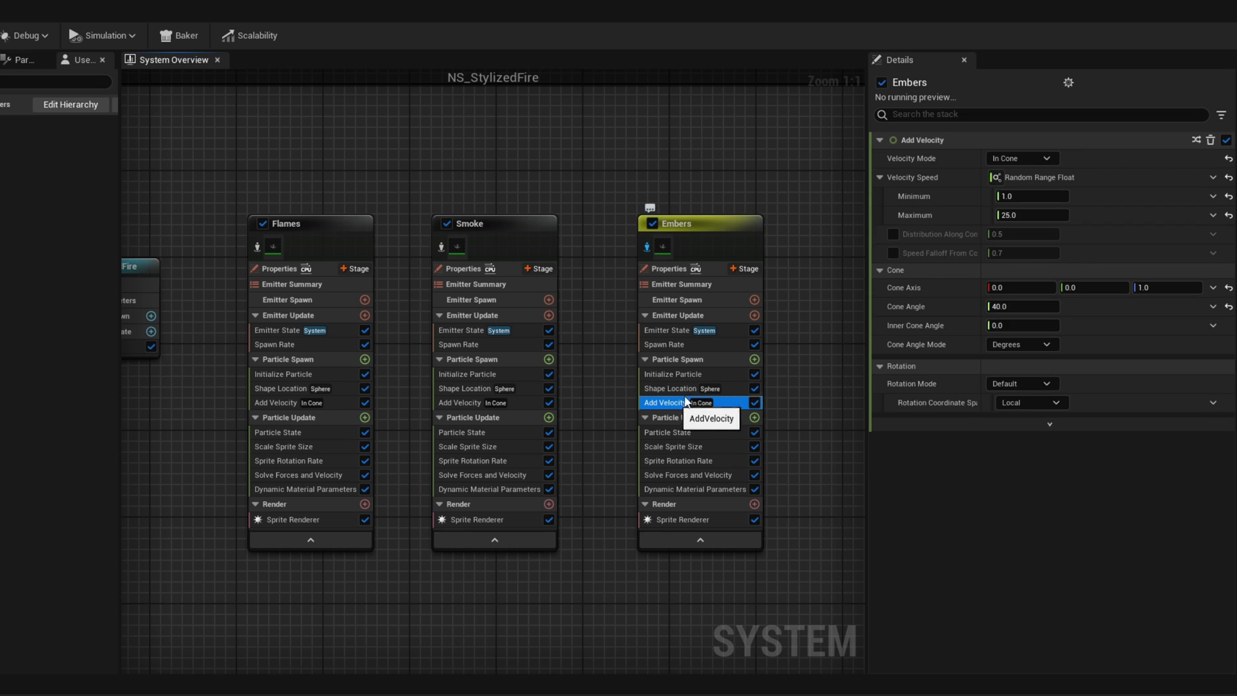
{"action": "left_click", "coordinate": [1039, 197]}
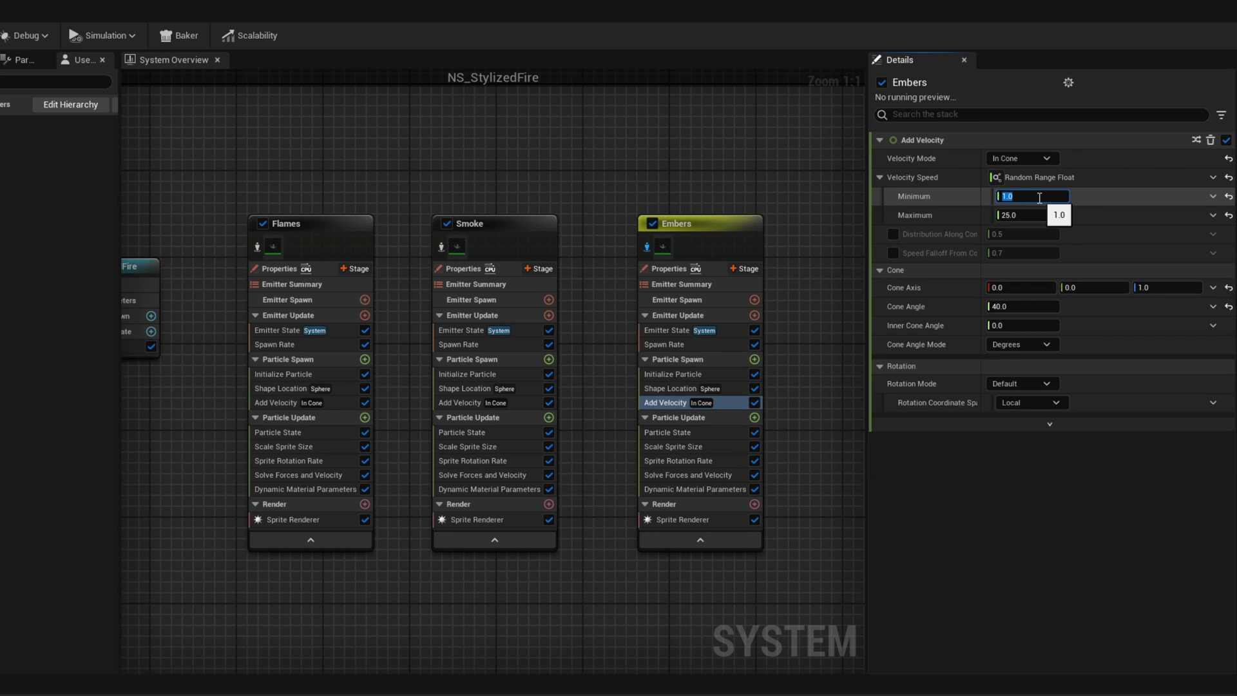
{"action": "type", "text": "8"}
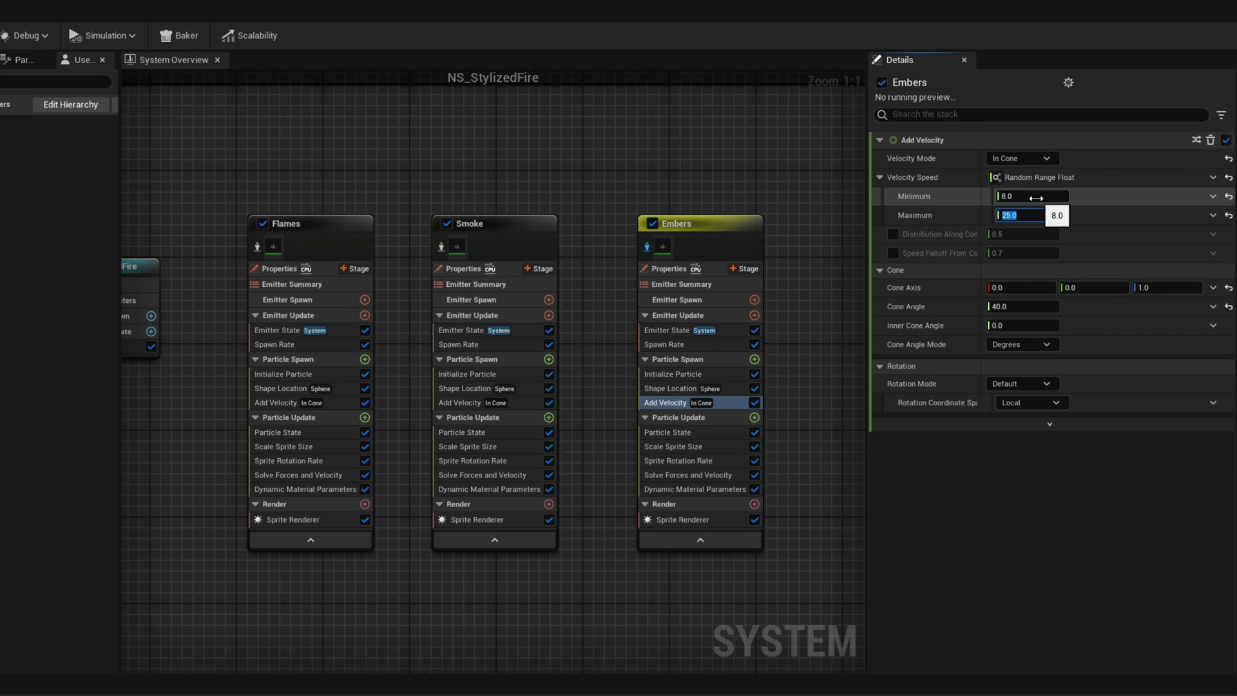
{"action": "key", "text": "Tab"}
{"action": "left_click", "coordinate": [1024, 305]}
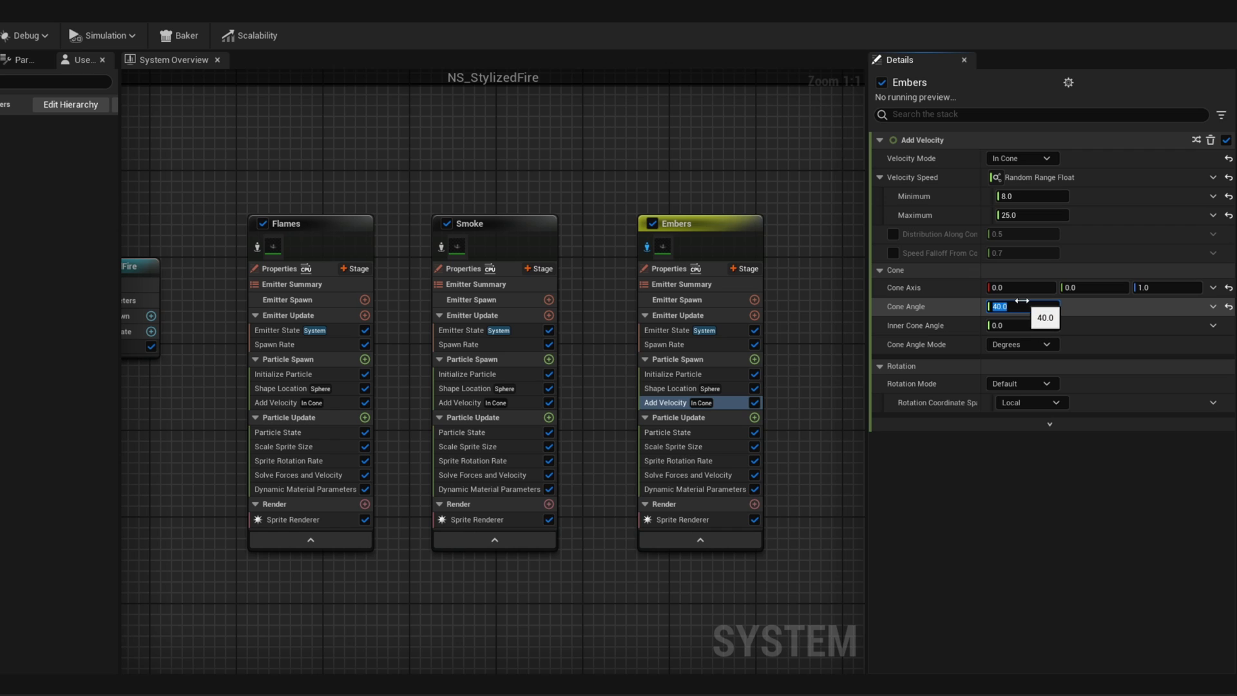
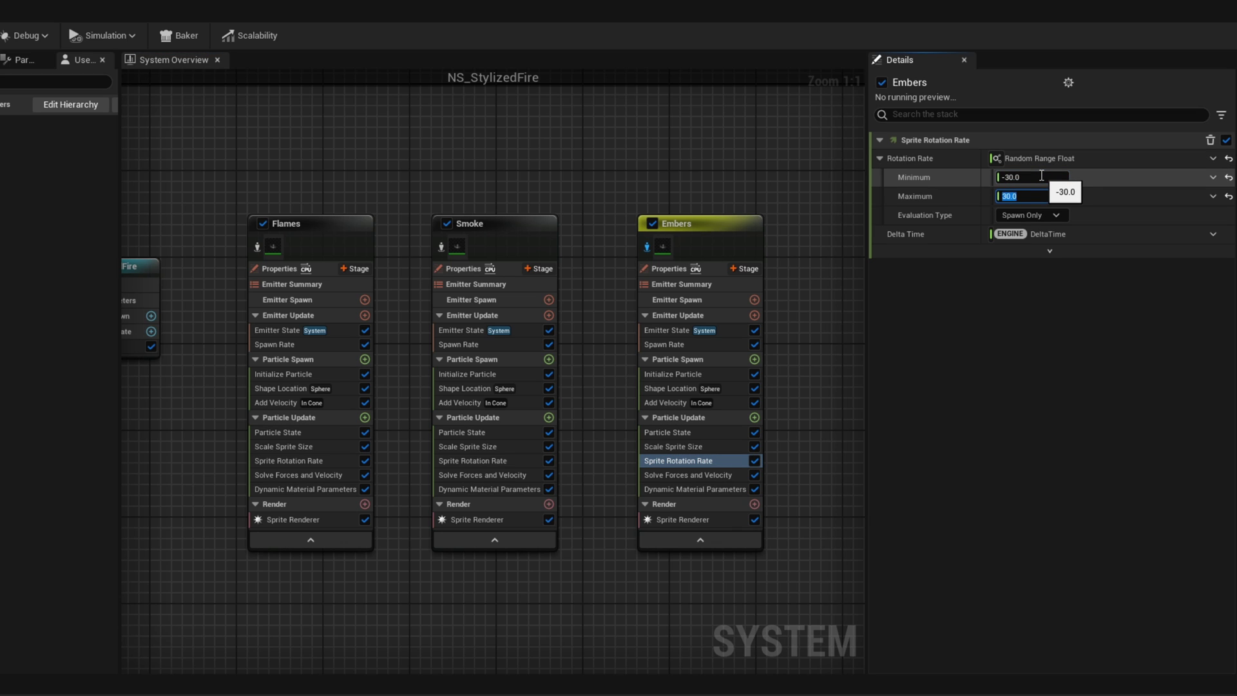
Step: Remove Dynamic Material Parameters from the Embers emitter and add a Vortex Force with an amount of 20.0 to its Particle Update
{"action": "left_click", "coordinate": [690, 489]}
{"action": "key", "text": "Delete"}
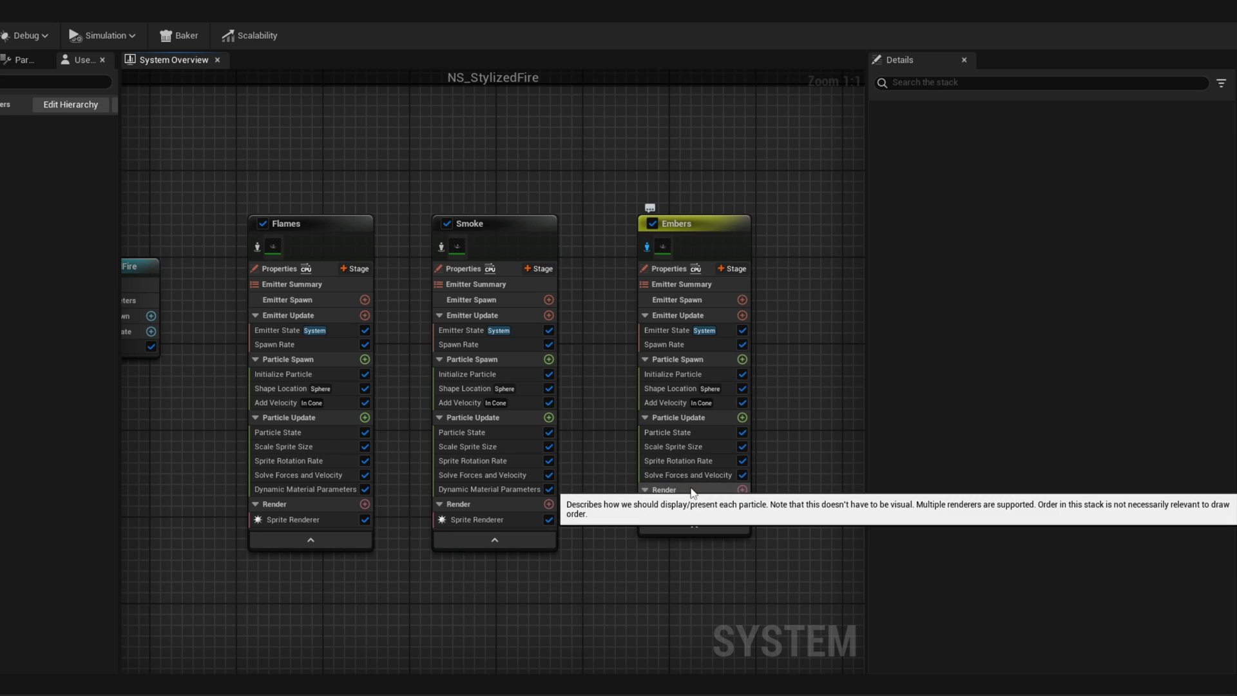
{"action": "left_click", "coordinate": [742, 418]}
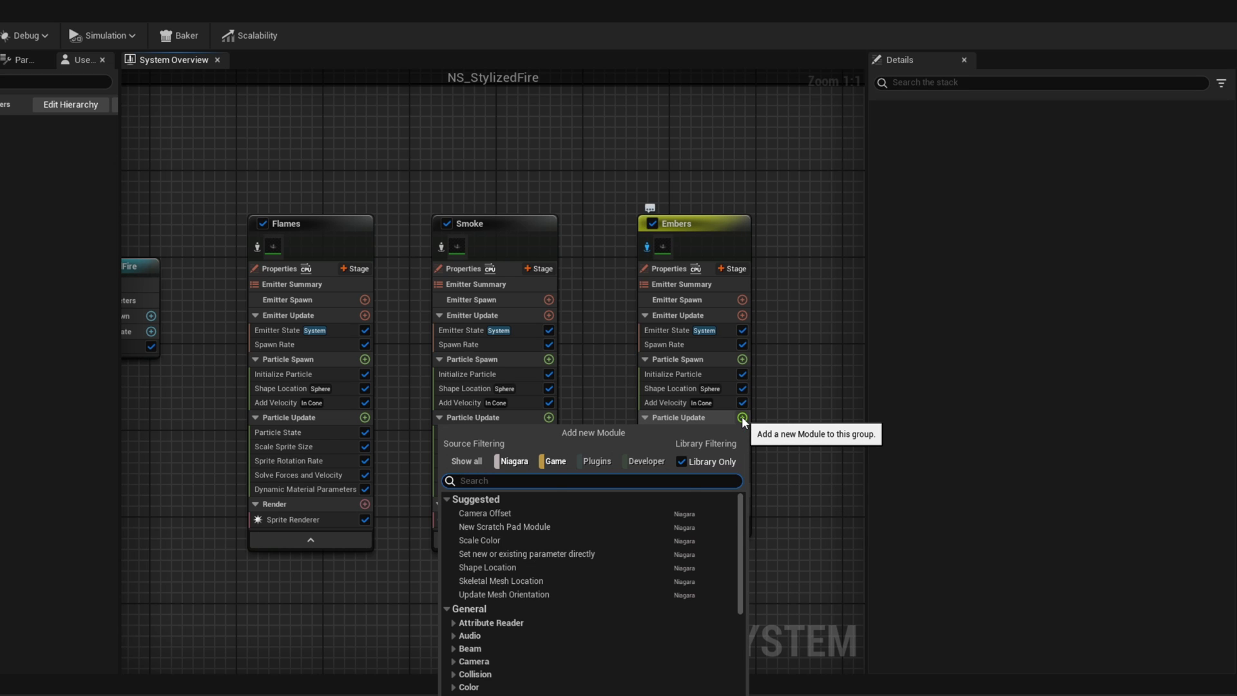
{"action": "type", "text": "vorte"}
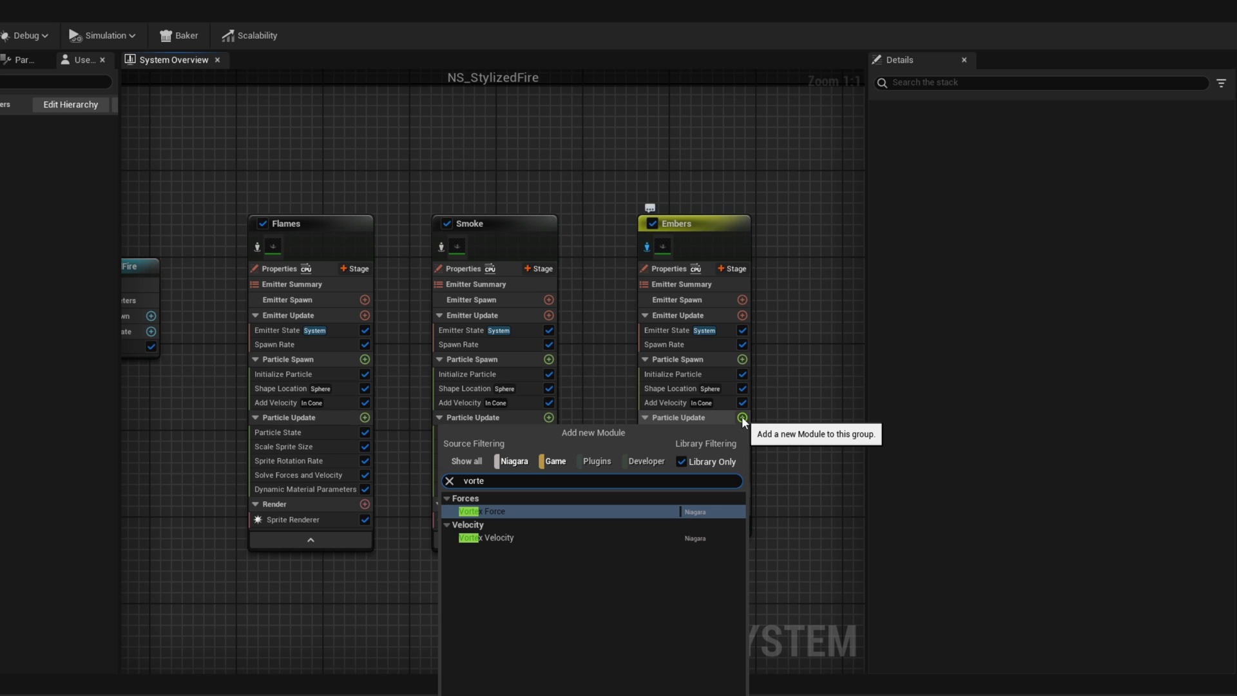
{"action": "key", "text": "Return"}
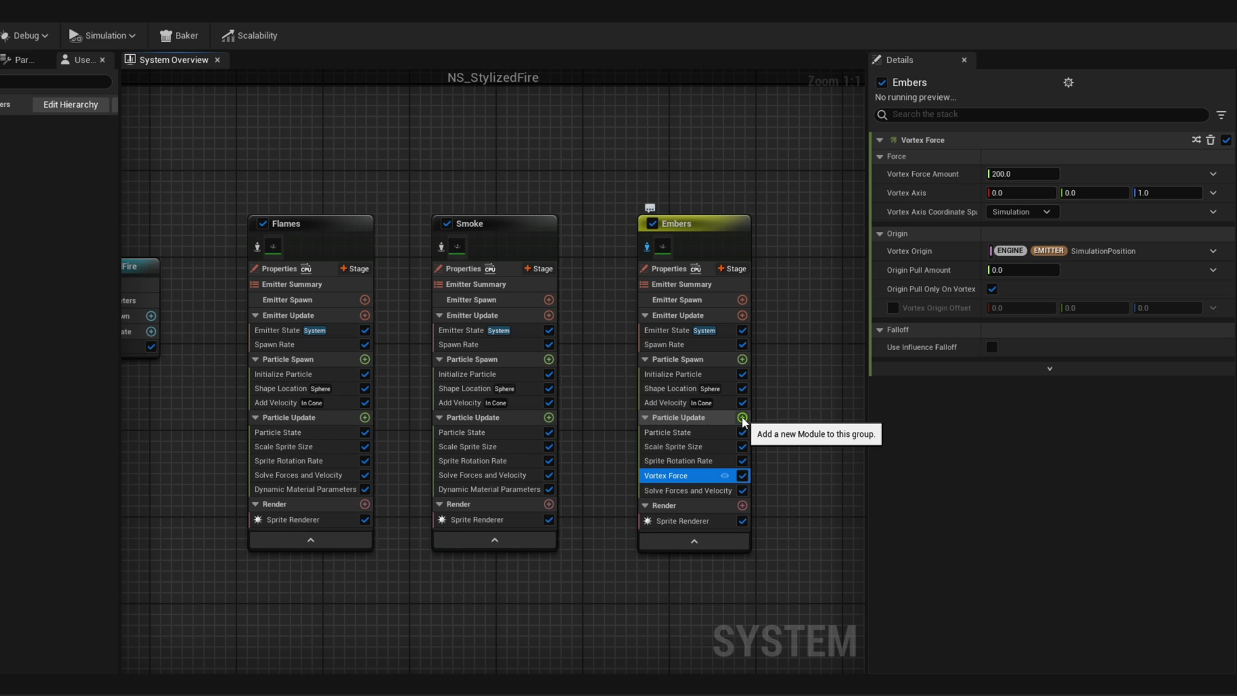
{"action": "left_click", "coordinate": [1012, 173]}
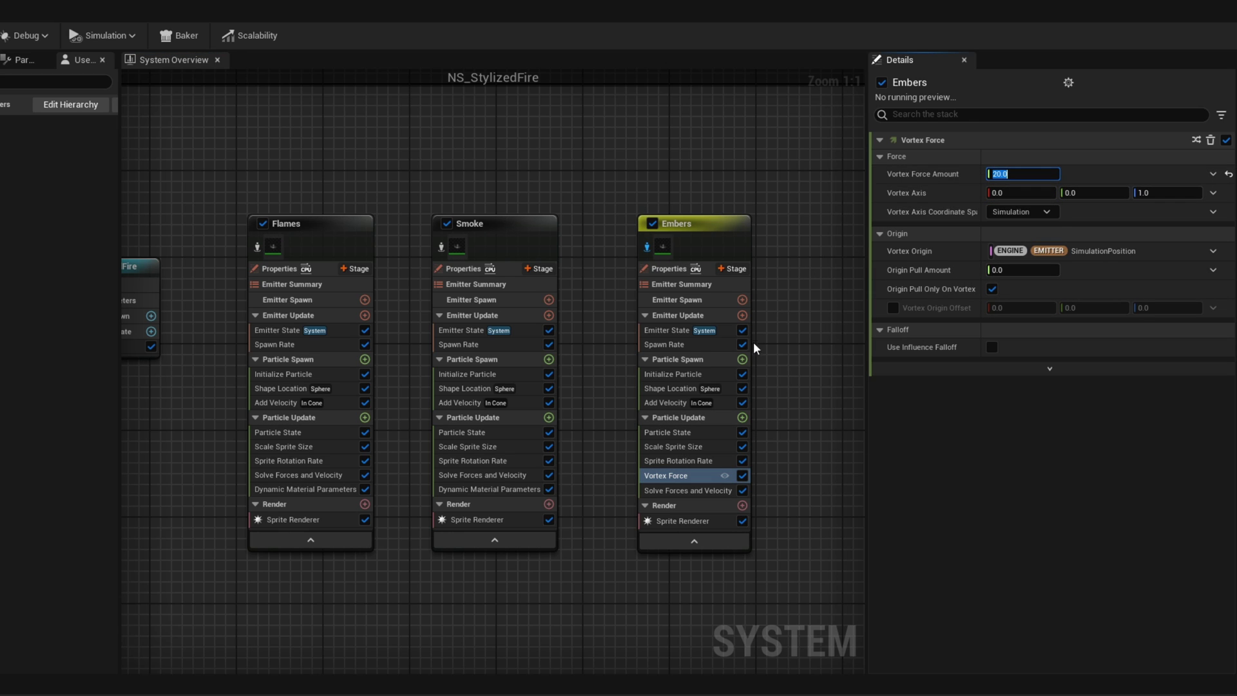
Step: Add a Scale Color module to the Embers emitter's Particle Update and set its scale mode to RGBA Together
{"action": "left_click", "coordinate": [742, 418]}
{"action": "type", "text": "scale co"}
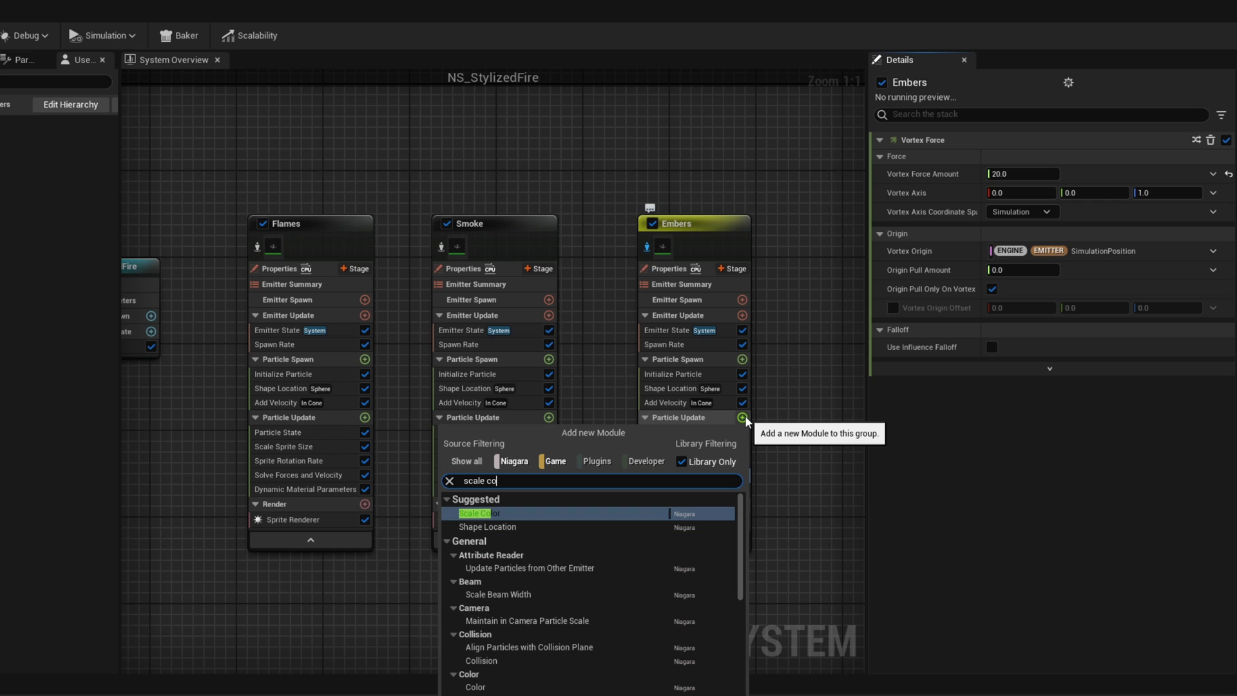
{"action": "key", "text": "Return"}
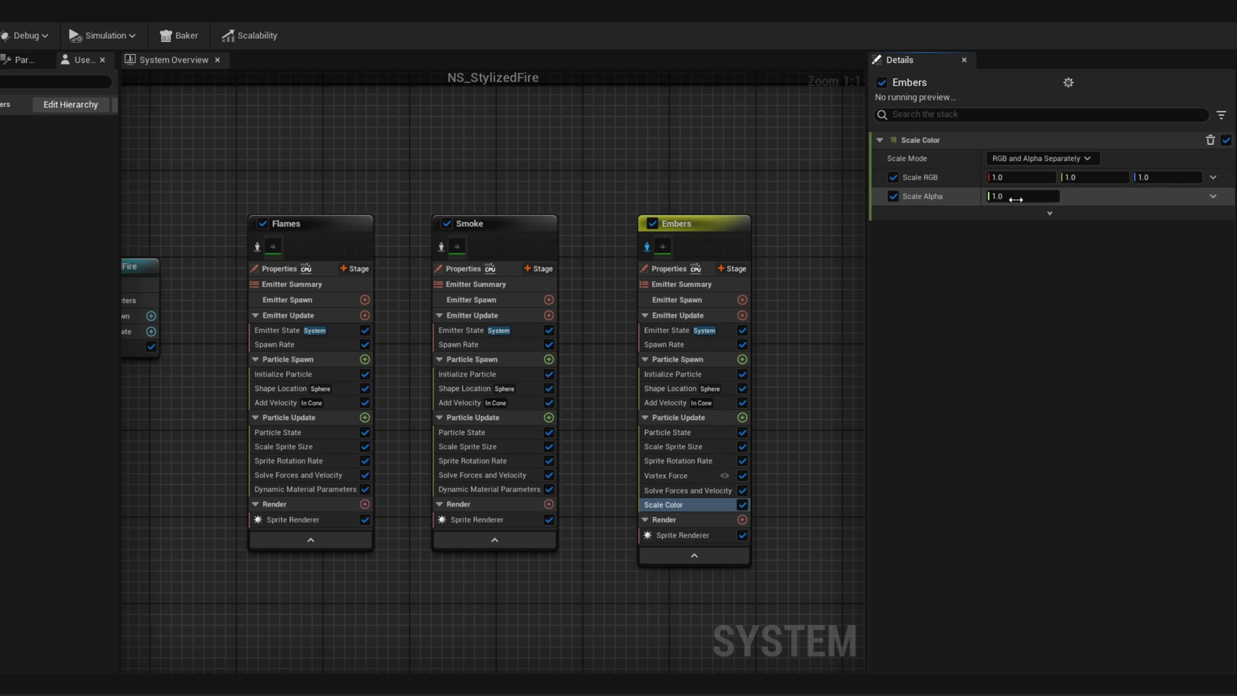
{"action": "left_click", "coordinate": [1044, 159]}
{"action": "left_click", "coordinate": [1039, 192]}
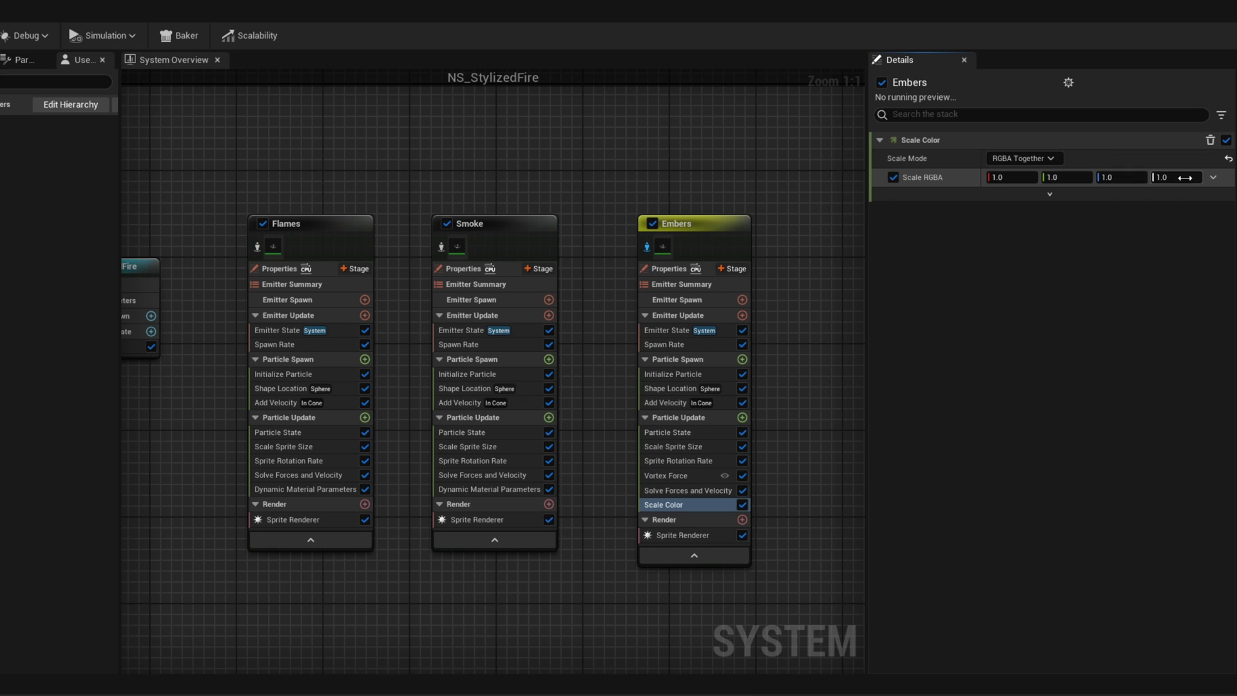
Step: Drive the Embers' Scale RGBA with Vector 4 From Curve and make the gradient's end color black with a V value of 0
{"action": "left_click", "coordinate": [1214, 178]}
{"action": "type", "text": "cur"}
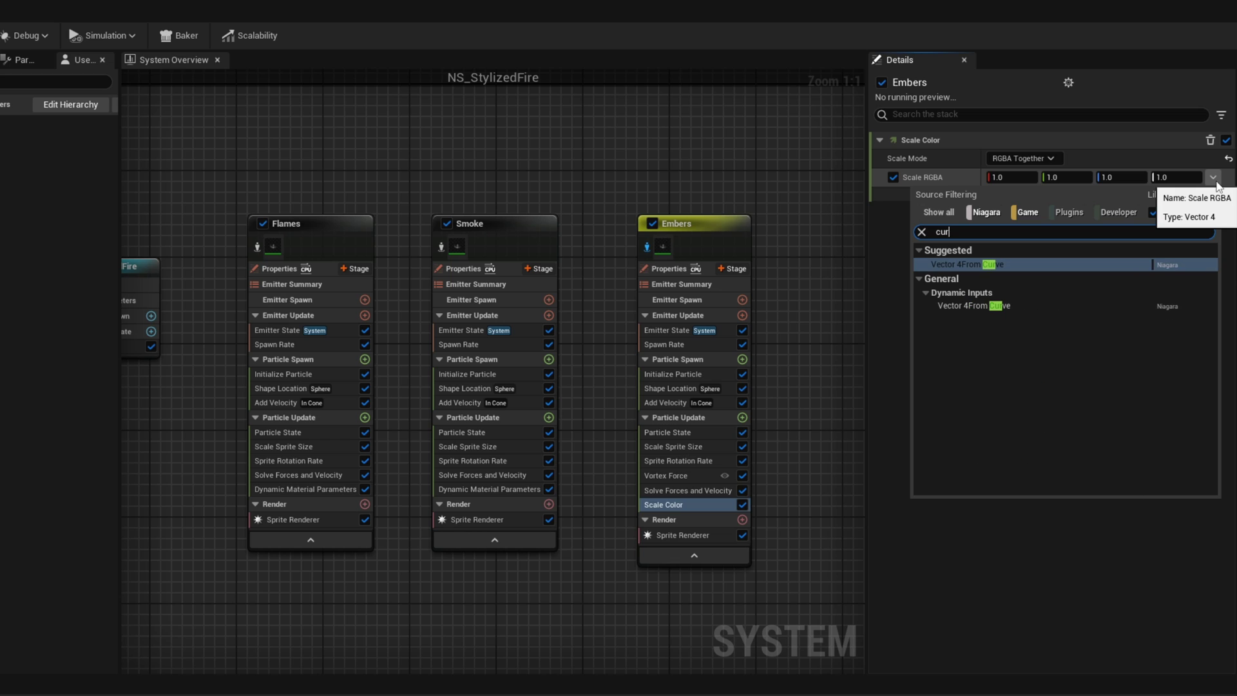
{"action": "key", "text": "Escape"}
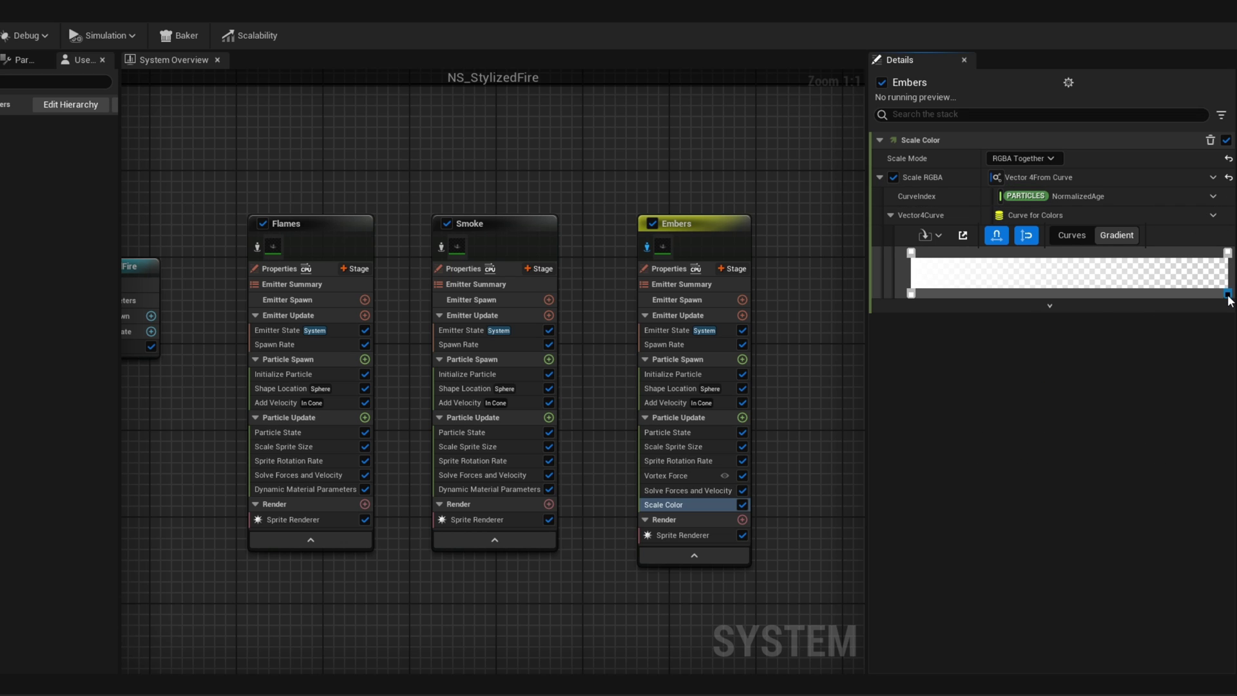
{"action": "double_click", "coordinate": [1227, 252]}
{"action": "left_click", "coordinate": [1133, 511]}
{"action": "type", "text": "0"}
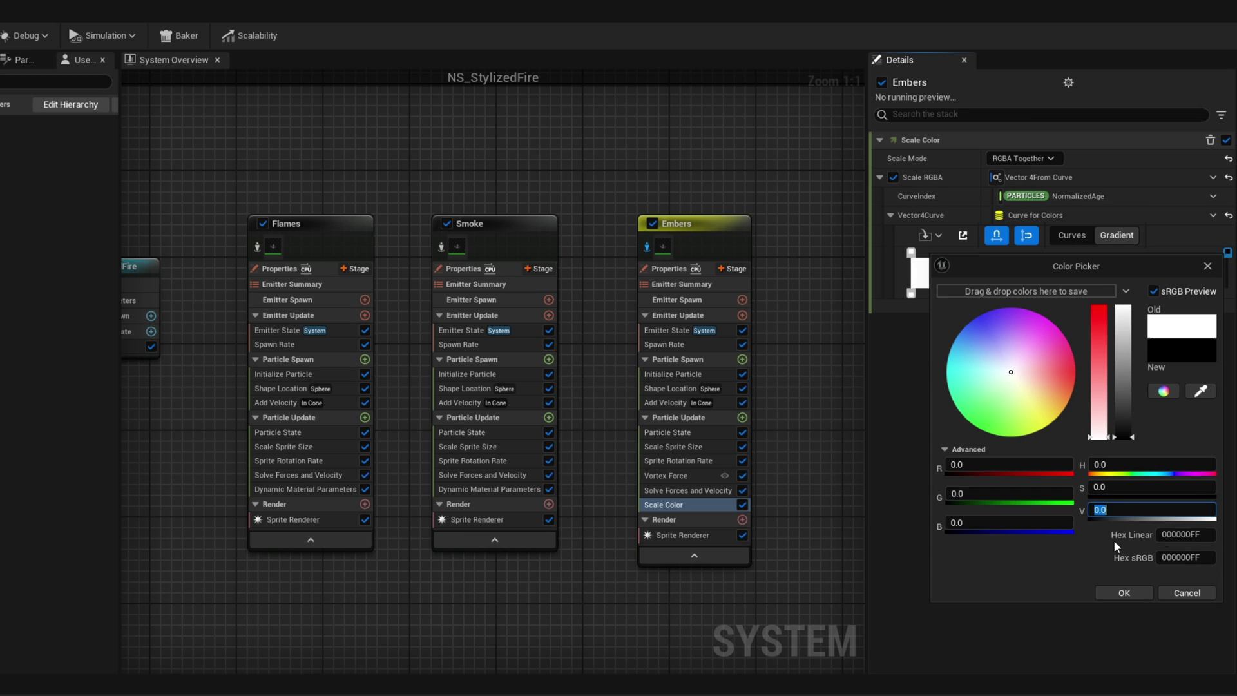
{"action": "left_click", "coordinate": [1115, 592]}
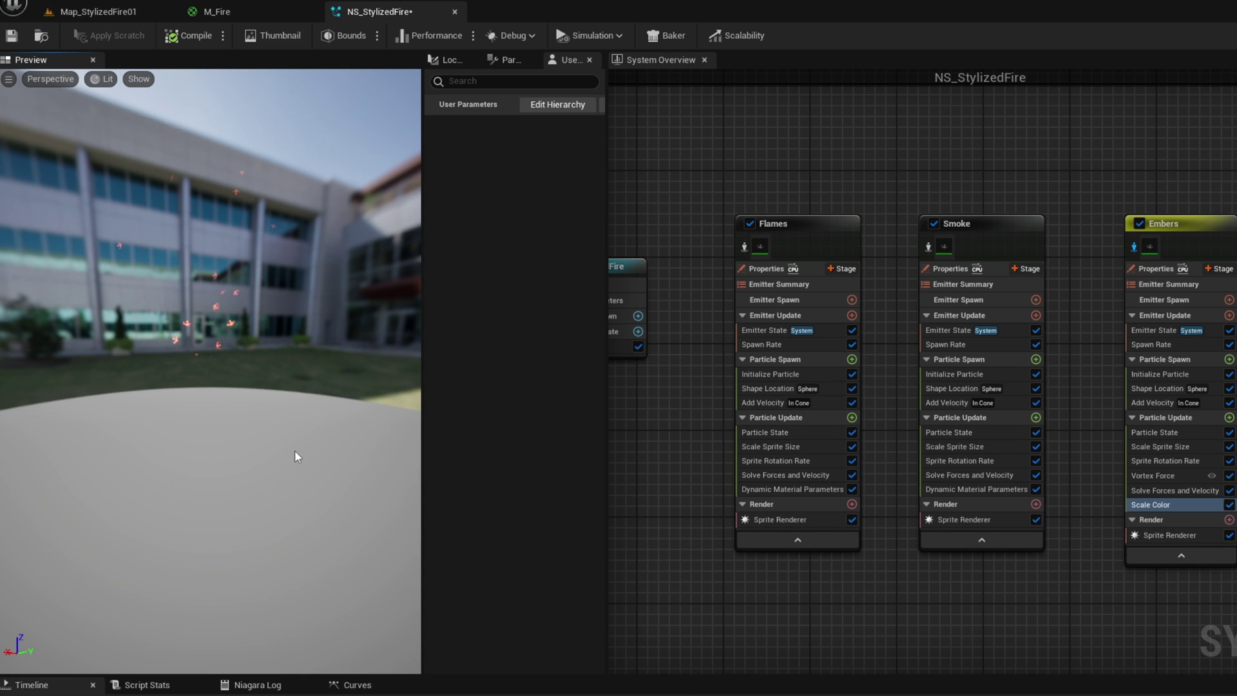
Step: Turn off the isolation of the Embers emitter so all emitters play together, and save the Niagara system
{"action": "left_click", "coordinate": [1134, 248]}
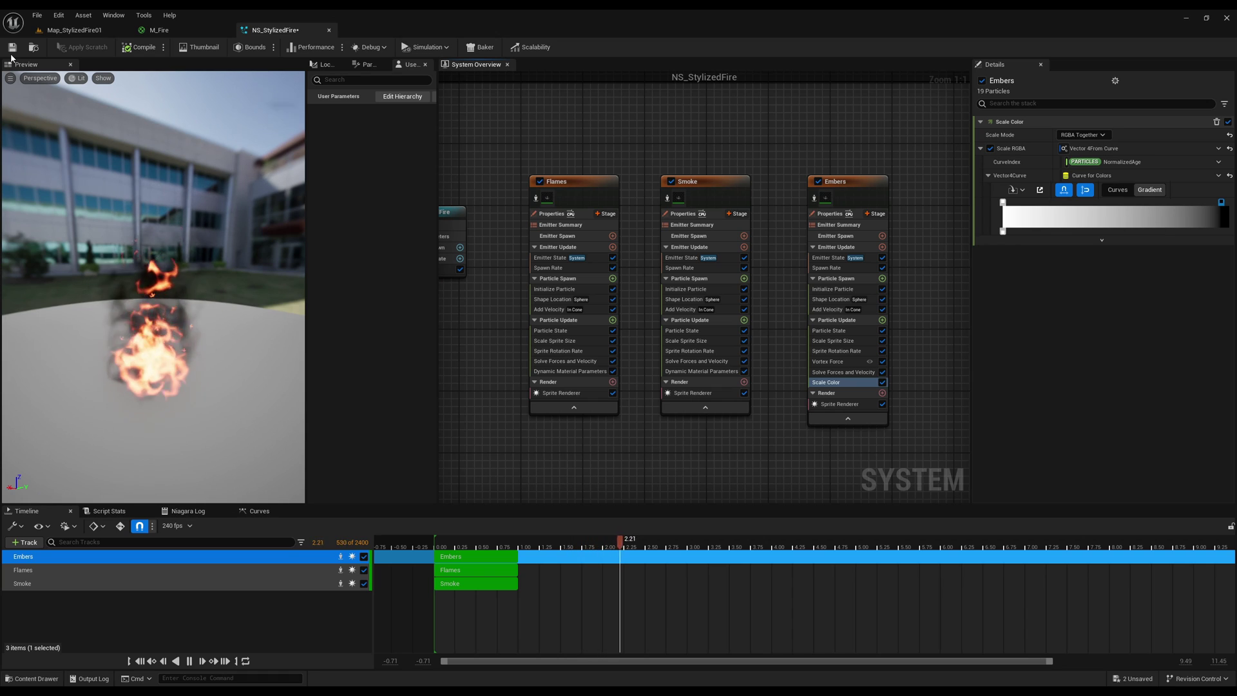
{"action": "left_click", "coordinate": [12, 48]}
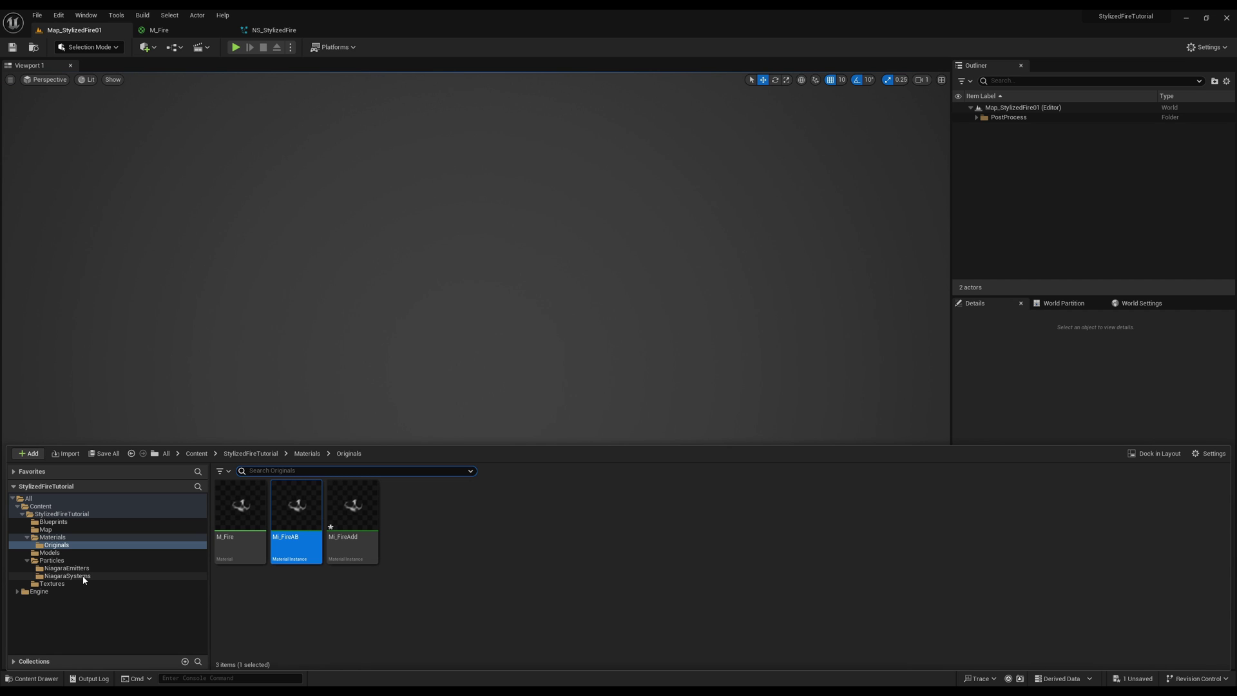
Step: Place the NS_StylizedFire system from the NiagaraSystems folder into the Map_StylizedFire01 level
{"action": "left_click", "coordinate": [67, 576]}
{"action": "left_click_drag", "start_coordinate": [238, 506], "coordinate": [468, 344]}
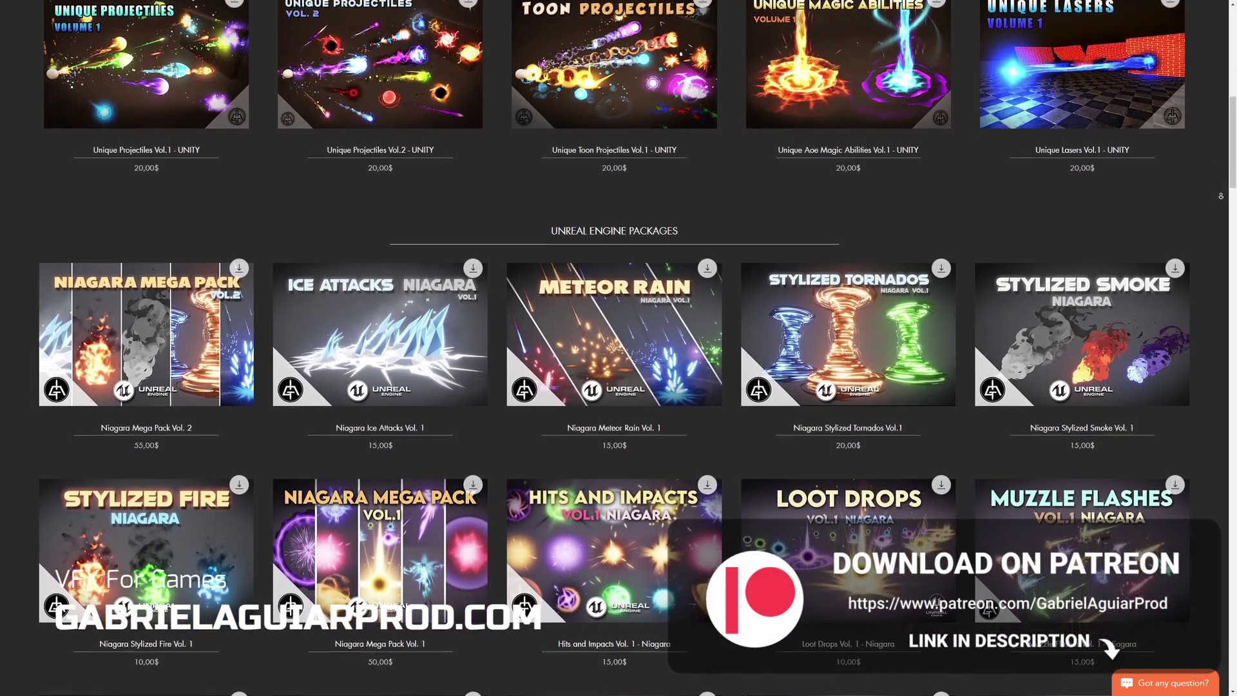
{"action": "scroll", "coordinate": [619, 348], "scroll_direction": "down", "scroll_amount": 2}
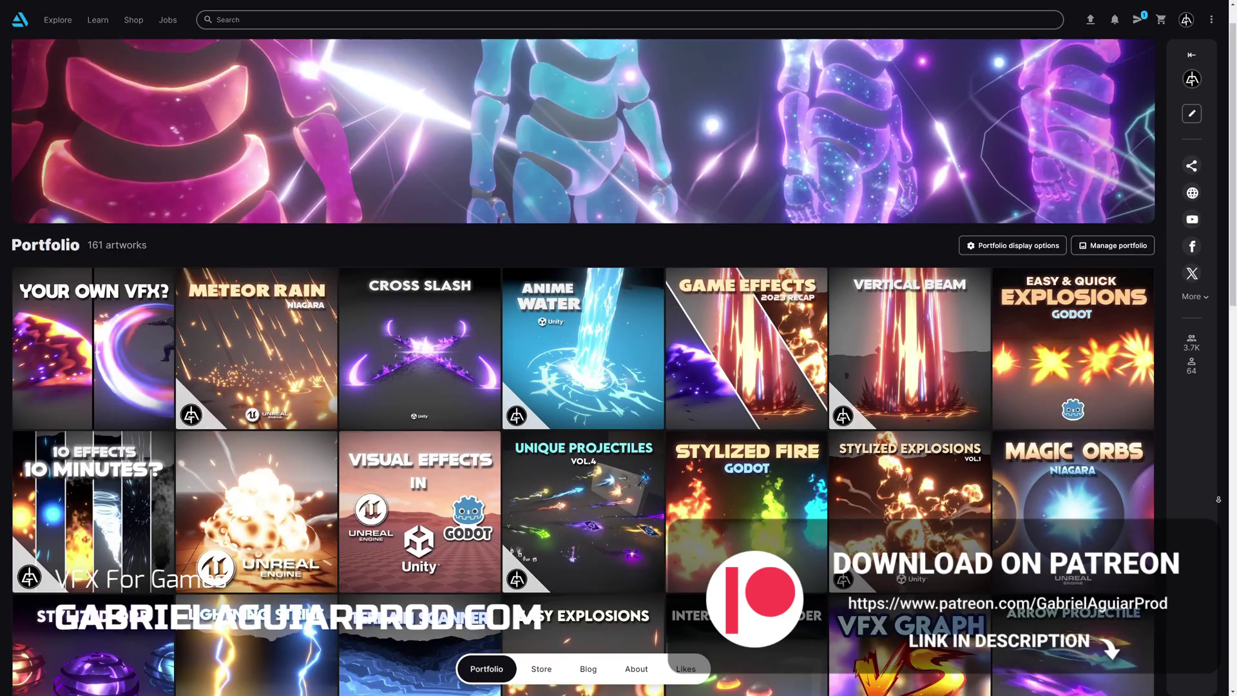
{"action": "scroll", "coordinate": [583, 368], "scroll_direction": "down", "scroll_amount": 4}
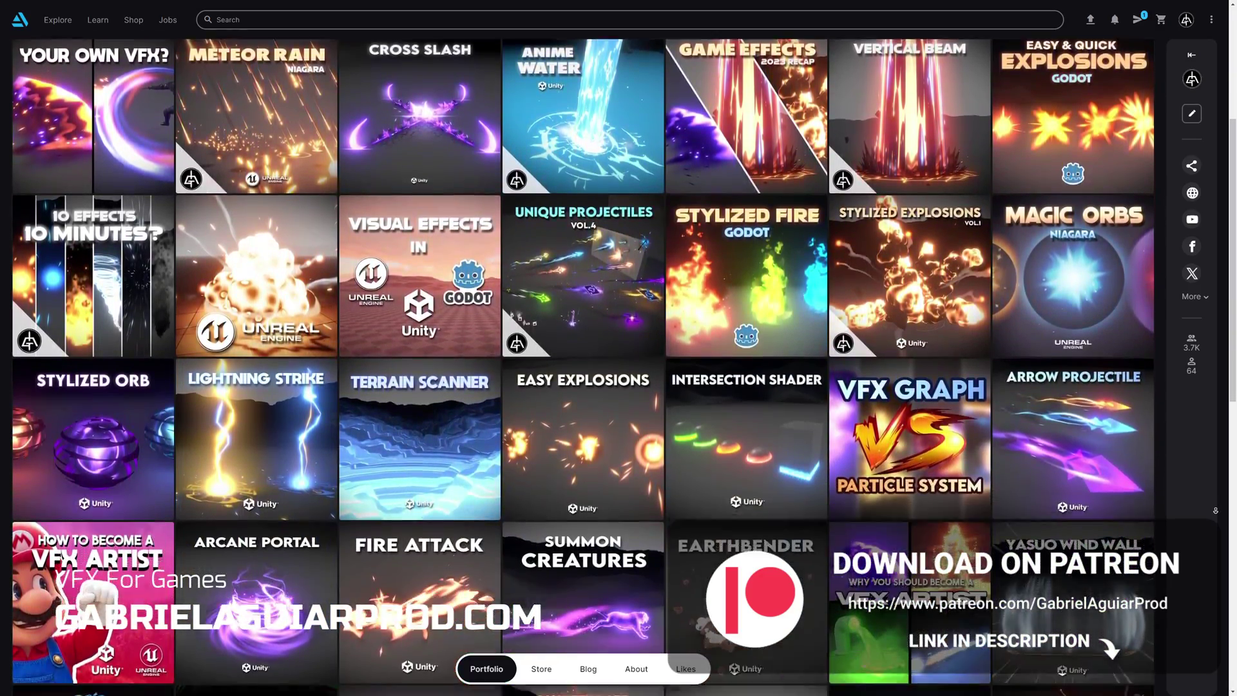
{"action": "scroll", "coordinate": [583, 367], "scroll_direction": "down", "scroll_amount": 6}
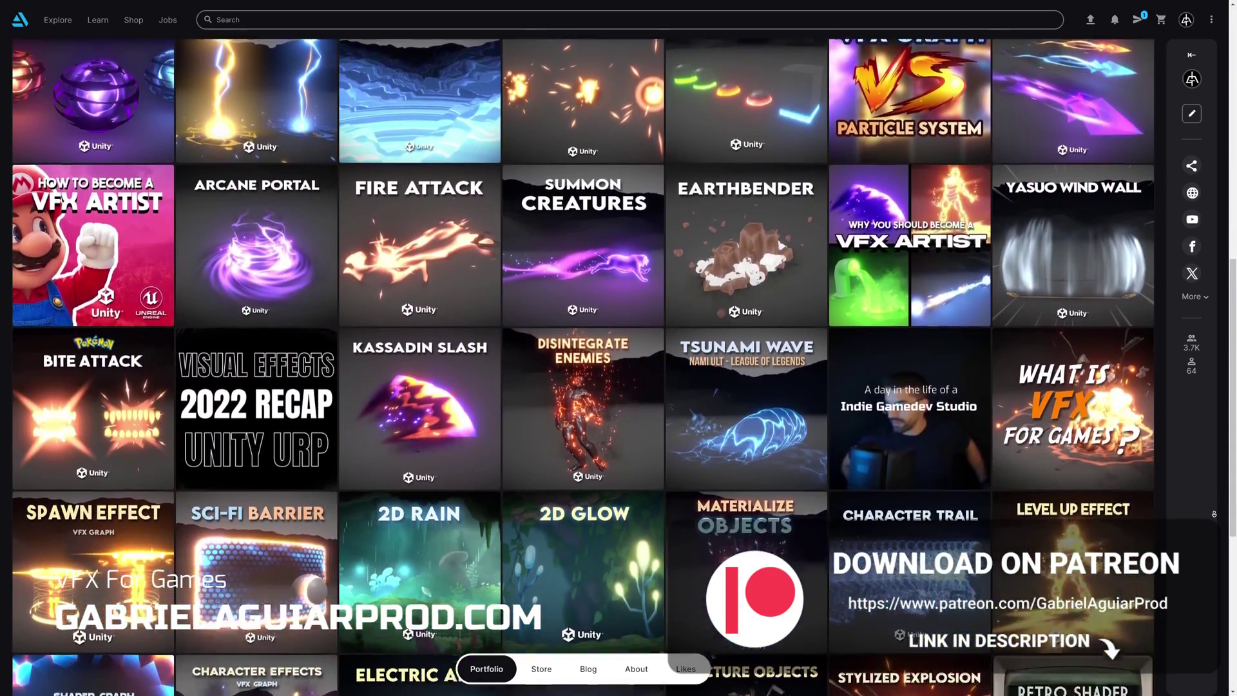
{"action": "scroll", "coordinate": [583, 367], "scroll_direction": "down", "scroll_amount": 5}
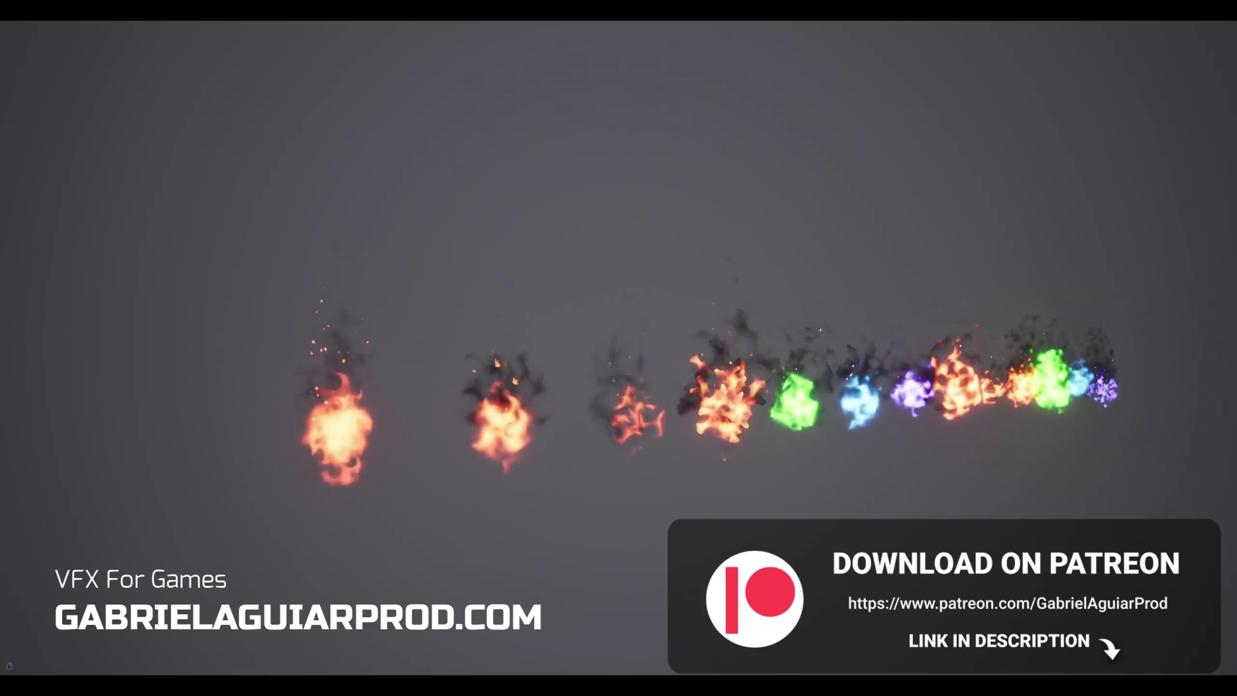